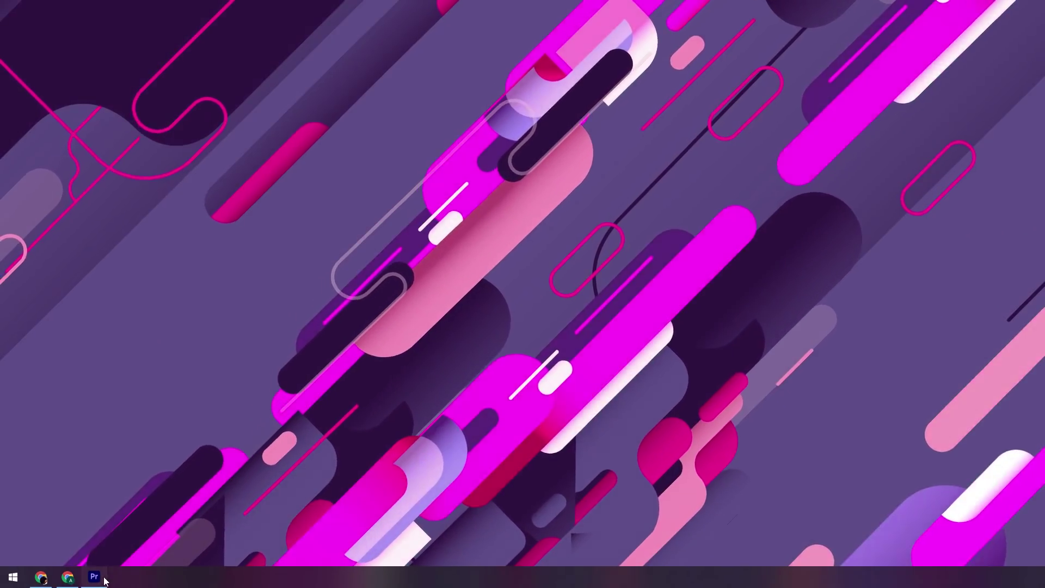
# - Restore the Premiere Pro project window from the taskbar
pyautogui.click(106, 581)
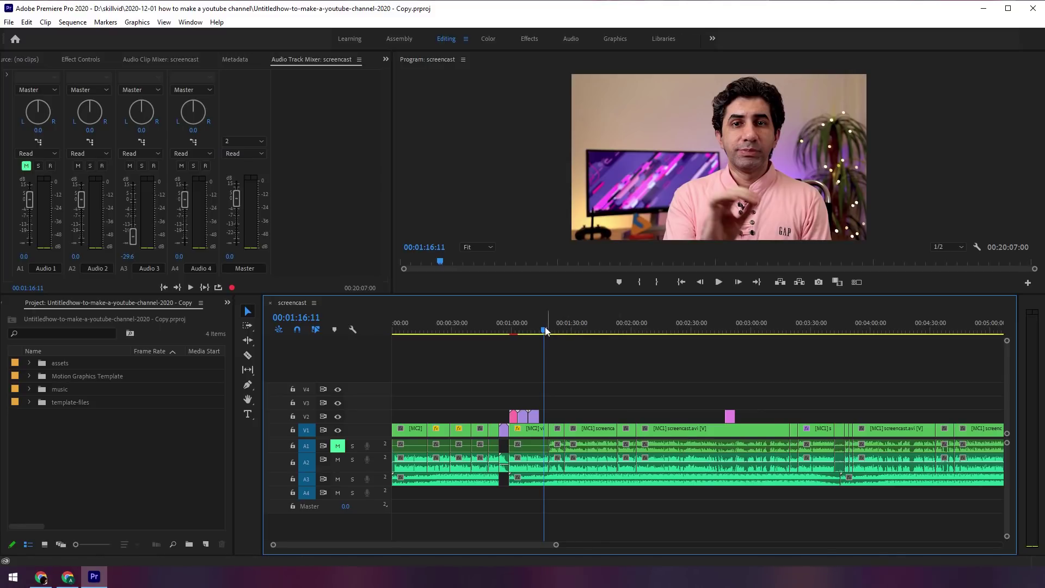
# - Scrub ahead to the Google sign-in footage and play through it, stopping at 02:27:07
pyautogui.moveTo(549, 330); pyautogui.dragTo(554, 330)
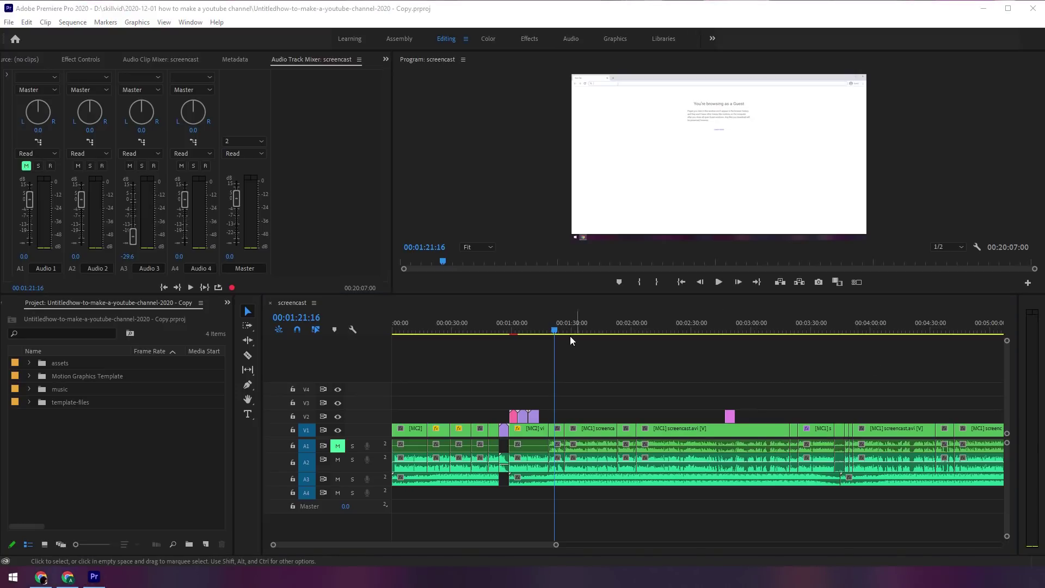
pyautogui.moveTo(554, 329); pyautogui.dragTo(663, 334)
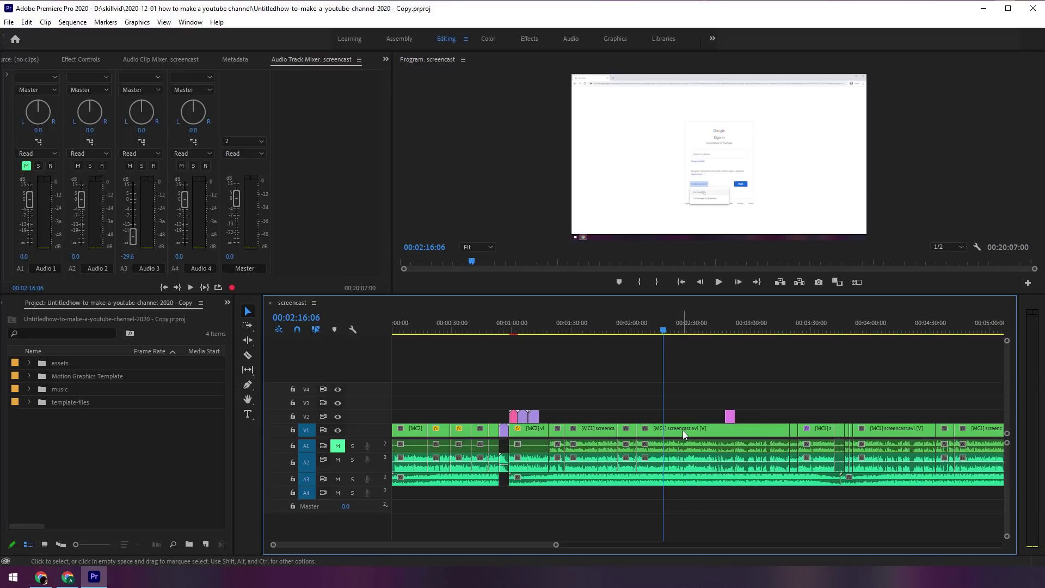
pyautogui.press('XF86AudioLowerVolume')
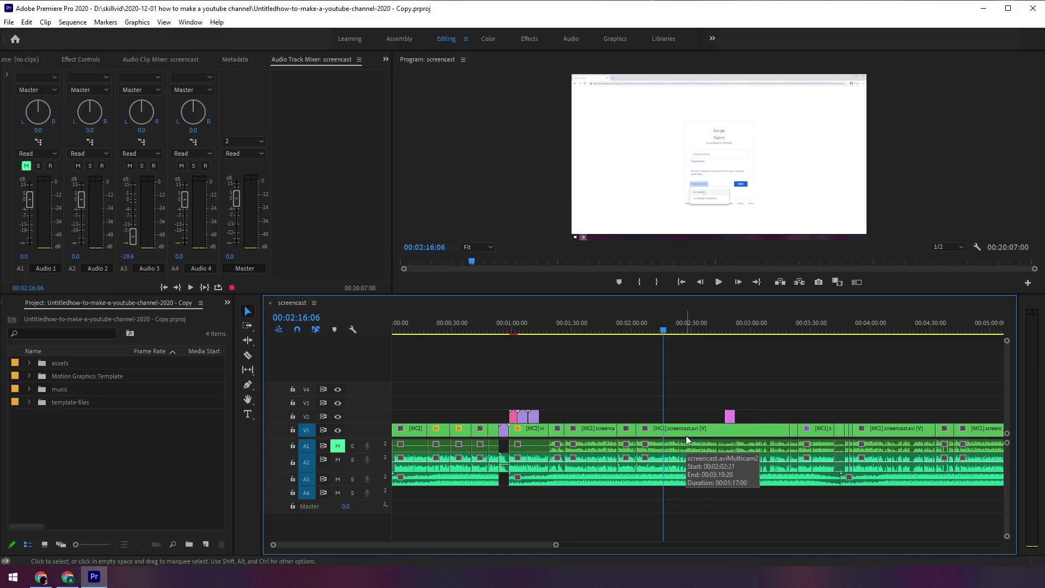
pyautogui.press('space')
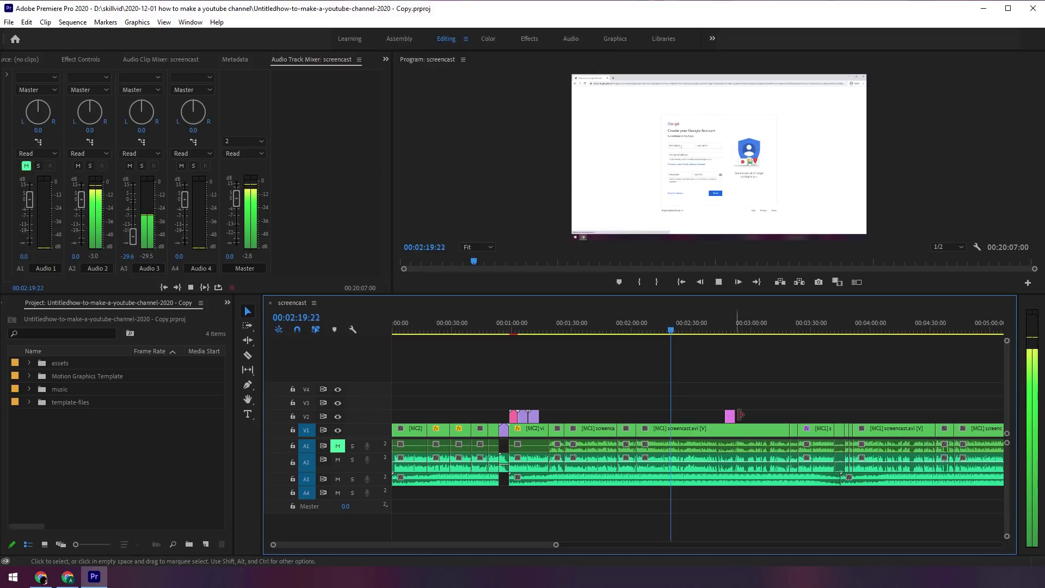
pyautogui.press('space')
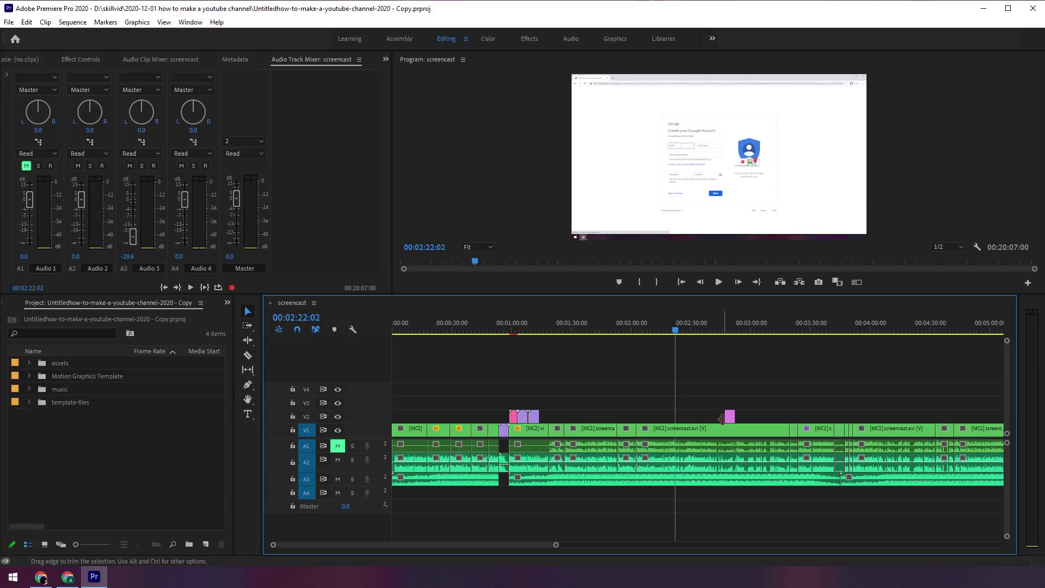
pyautogui.press('j')
pyautogui.press('j')
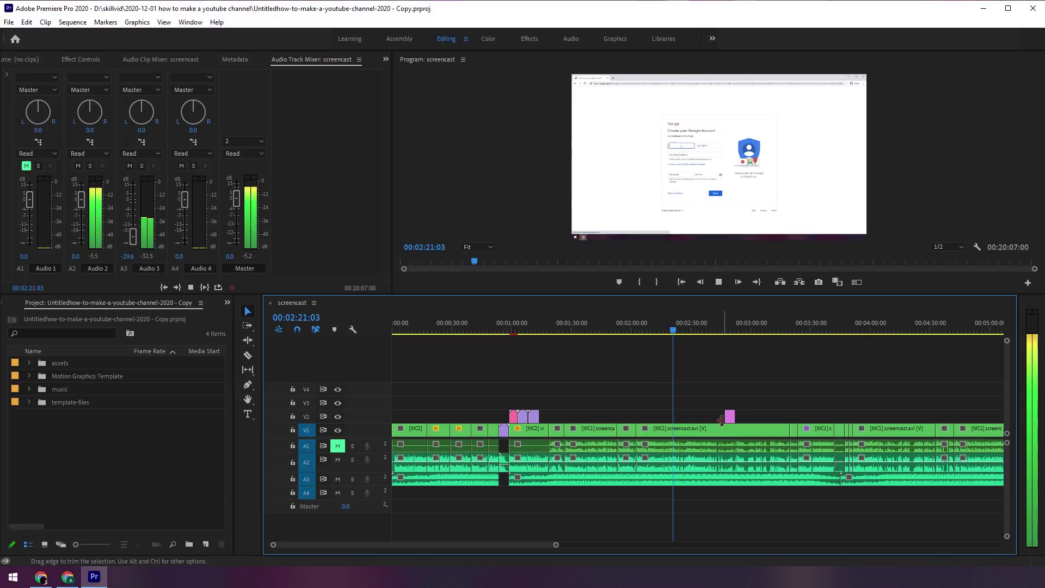
pyautogui.press('k')
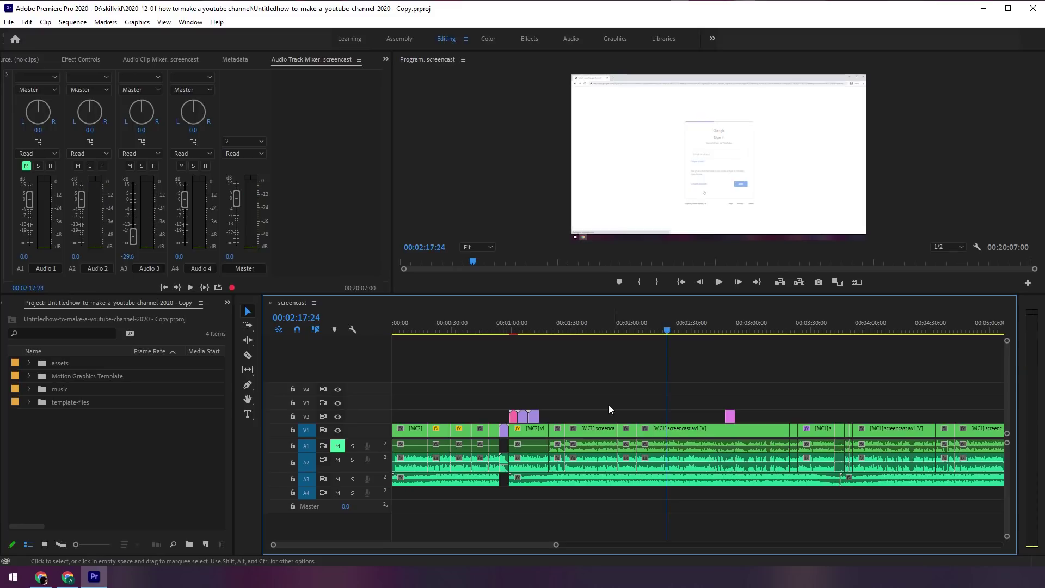
pyautogui.press('space')
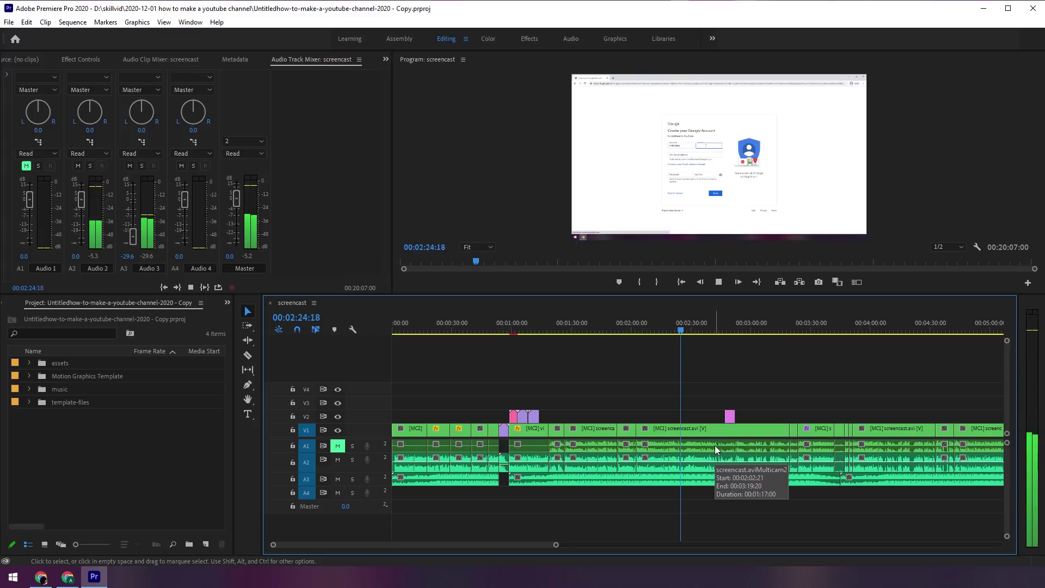
pyautogui.press('space')
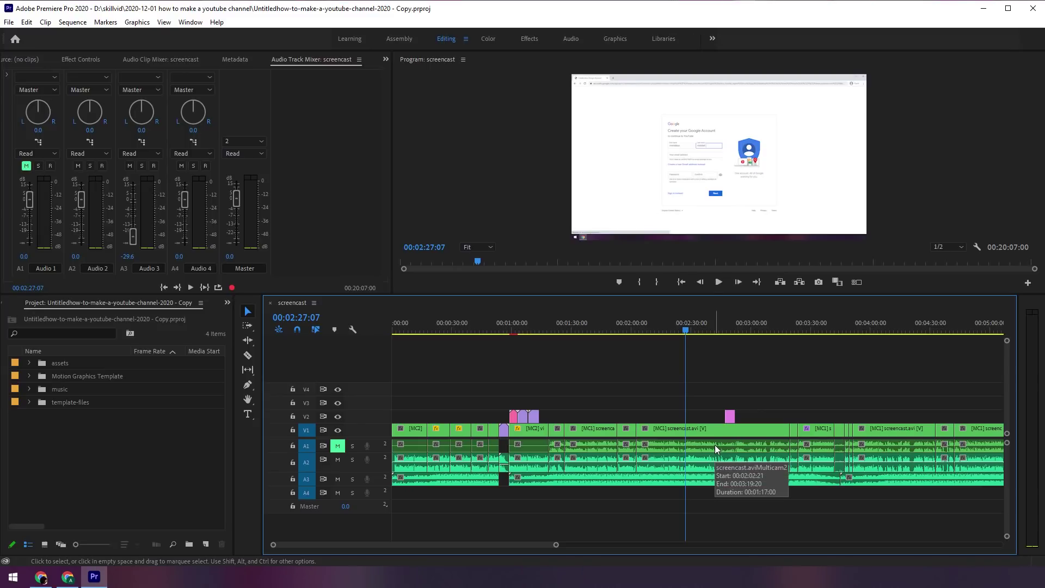
# - Shuttle forward and backward with L, J and K, stopping at 01:37:24
pyautogui.press('space')
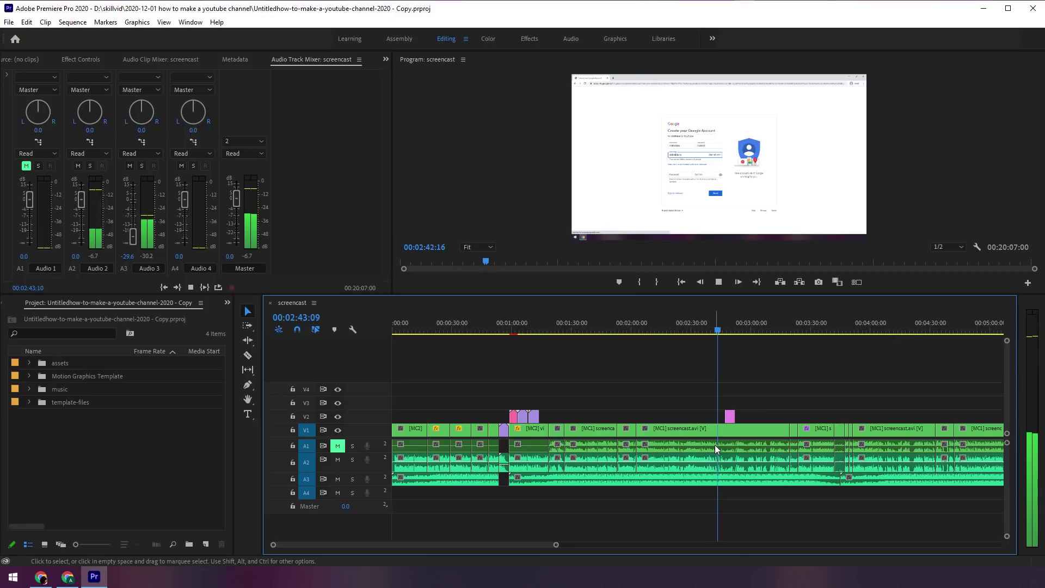
pyautogui.press('l')
pyautogui.press('l')
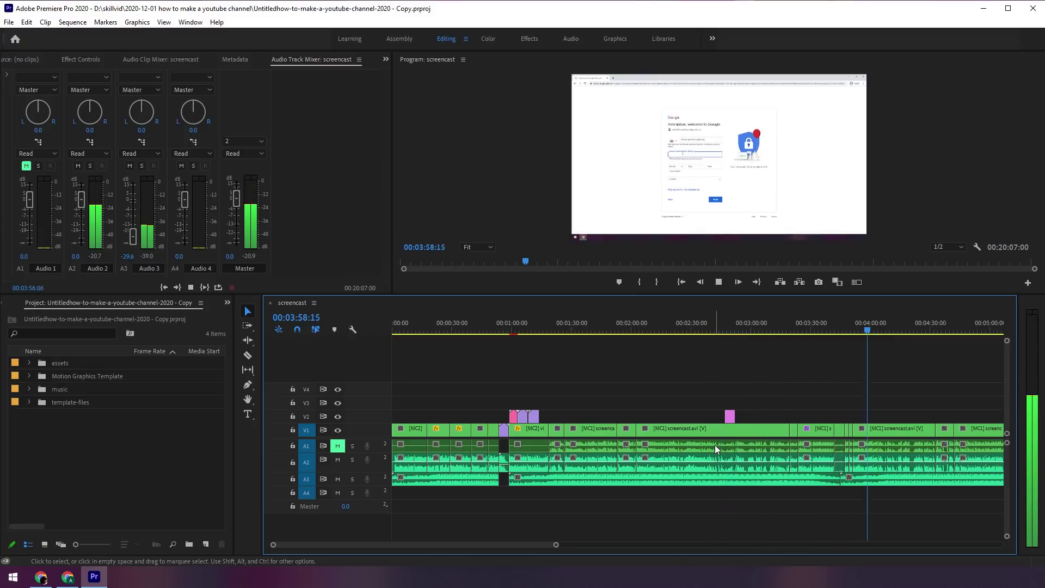
pyautogui.press('k')
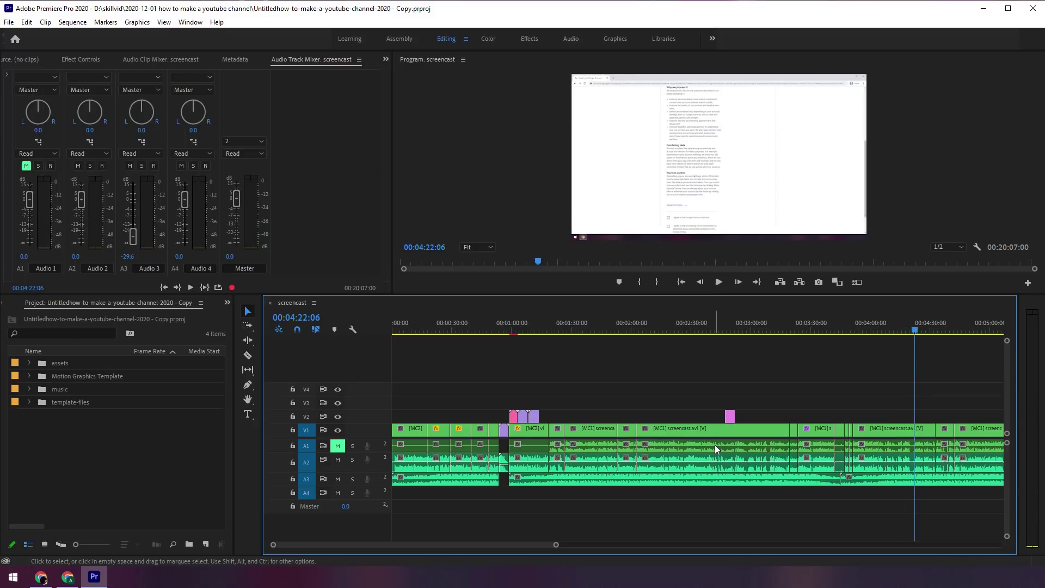
pyautogui.press('space')
pyautogui.press('j')
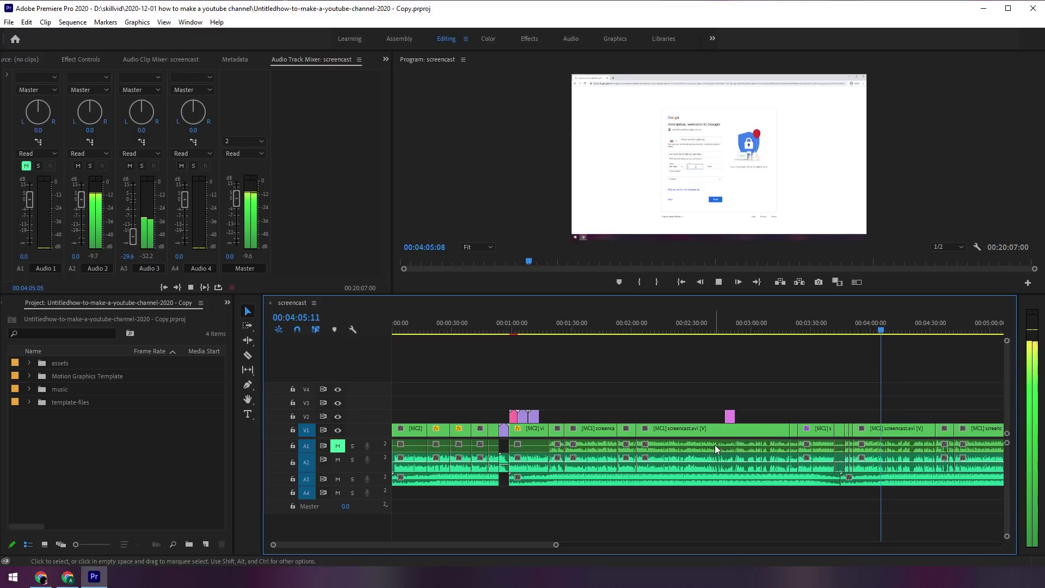
pyautogui.press('j')
pyautogui.press('j')
pyautogui.press('j')
pyautogui.press('k')
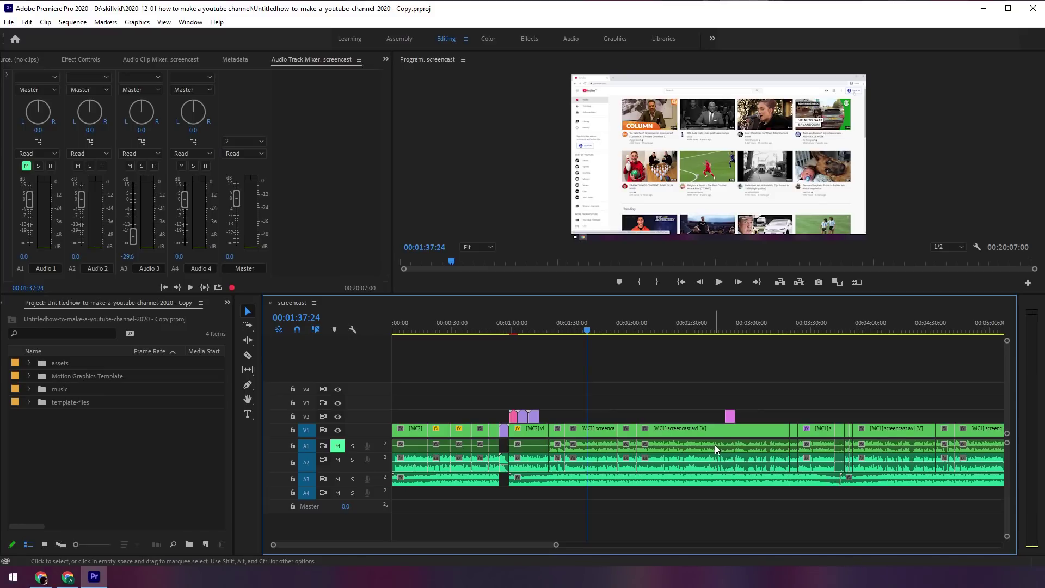
pyautogui.press('Left')
pyautogui.press('Left')
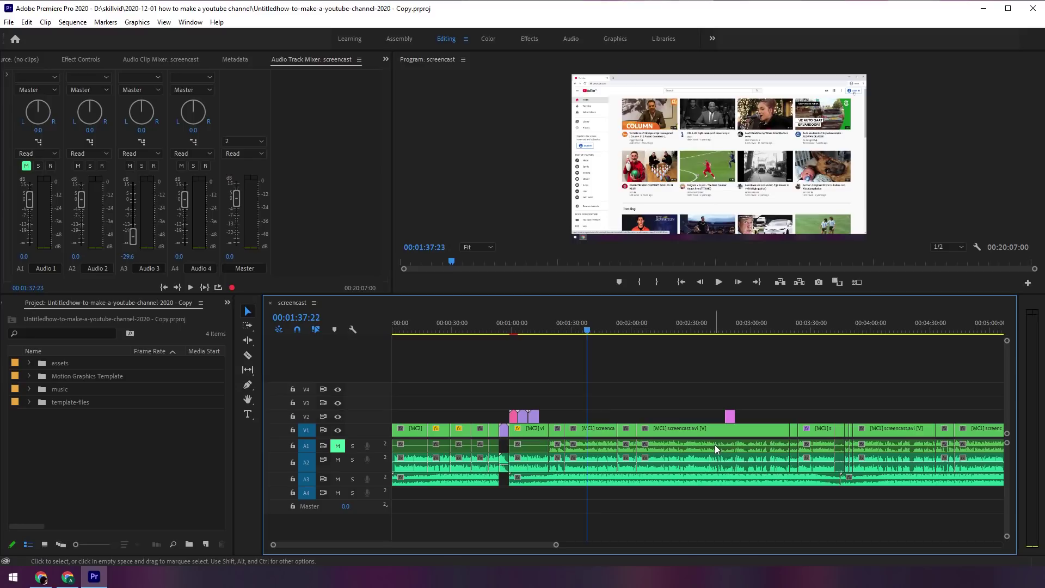
pyautogui.press('Right')
pyautogui.press('Right')
pyautogui.press('Right')
pyautogui.press('Right')
pyautogui.press('Right')
pyautogui.press('Right')
pyautogui.press('Right')
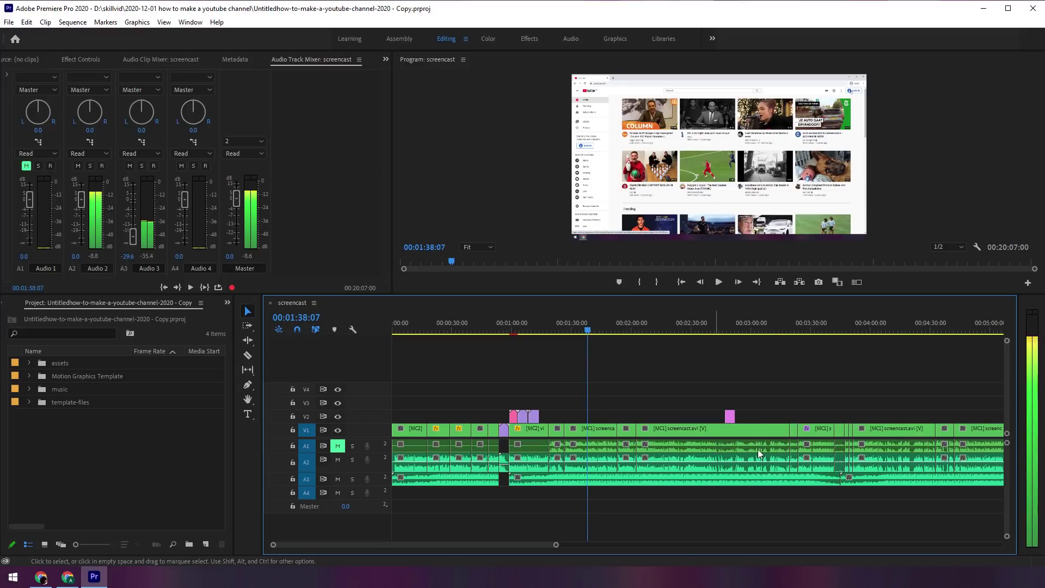
# - Zoom into the timeline and step frame by frame to settle at 01:38:19
pyautogui.scroll(5, 591, 441)
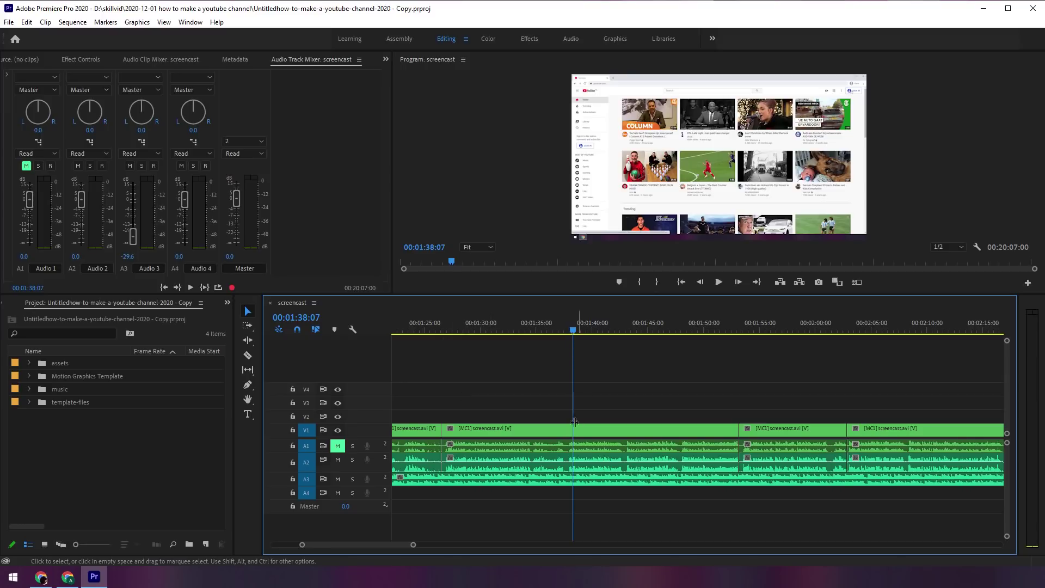
pyautogui.press('Right')
pyautogui.press('Right')
pyautogui.press('Right')
pyautogui.press('Right')
pyautogui.press('Right')
pyautogui.press('Right')
pyautogui.press('Right')
pyautogui.press('Right')
pyautogui.press('Right')
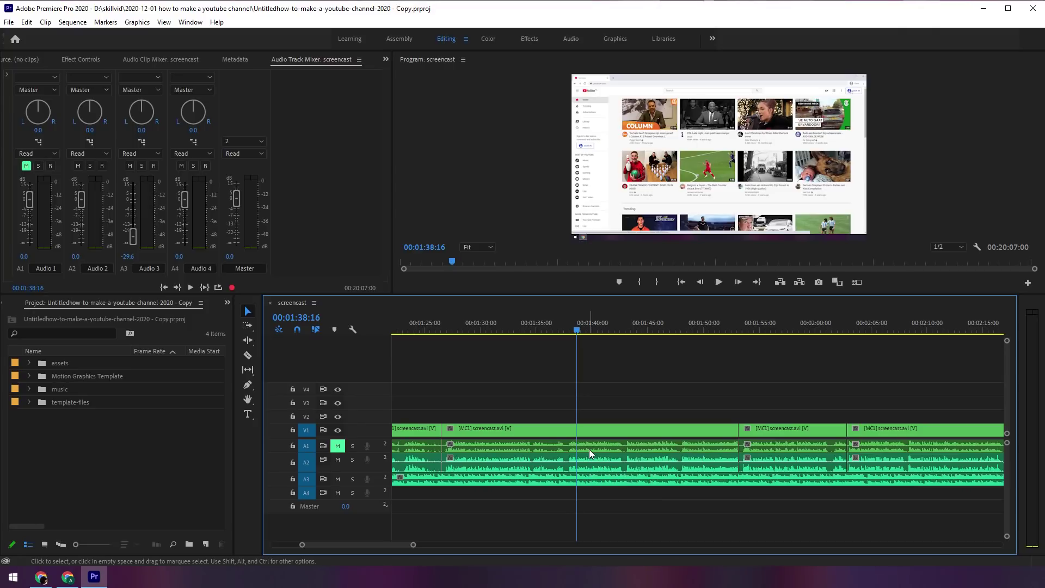
pyautogui.press('Right')
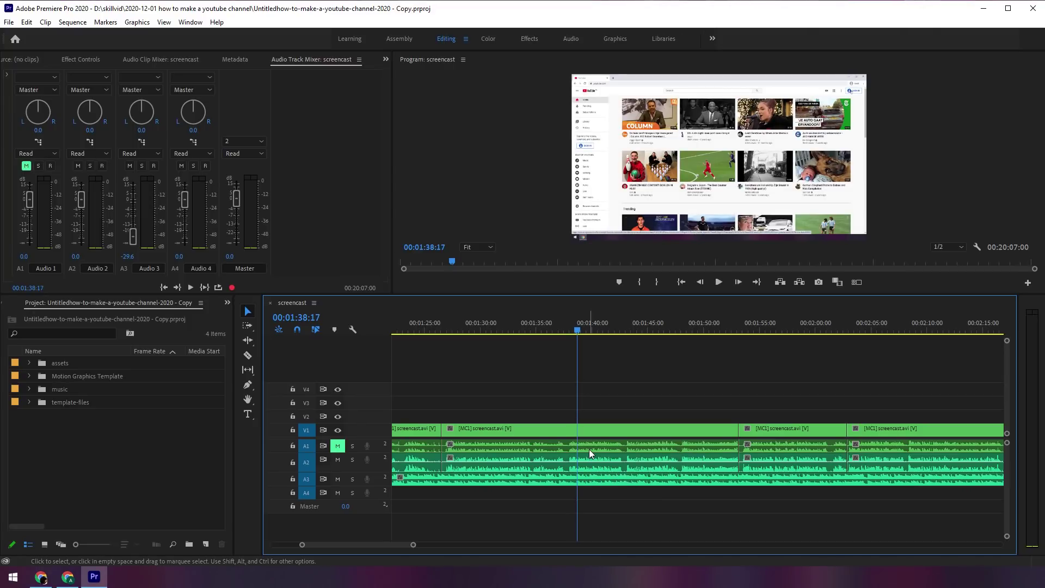
pyautogui.press('Right')
pyautogui.press('Right')
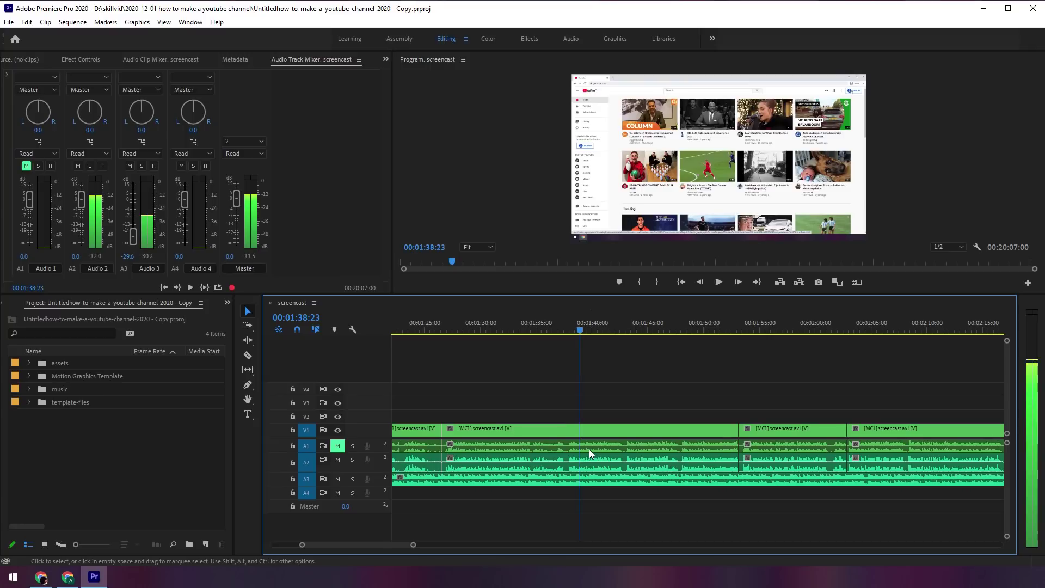
pyautogui.press('Left')
pyautogui.press('Left')
pyautogui.press('Left')
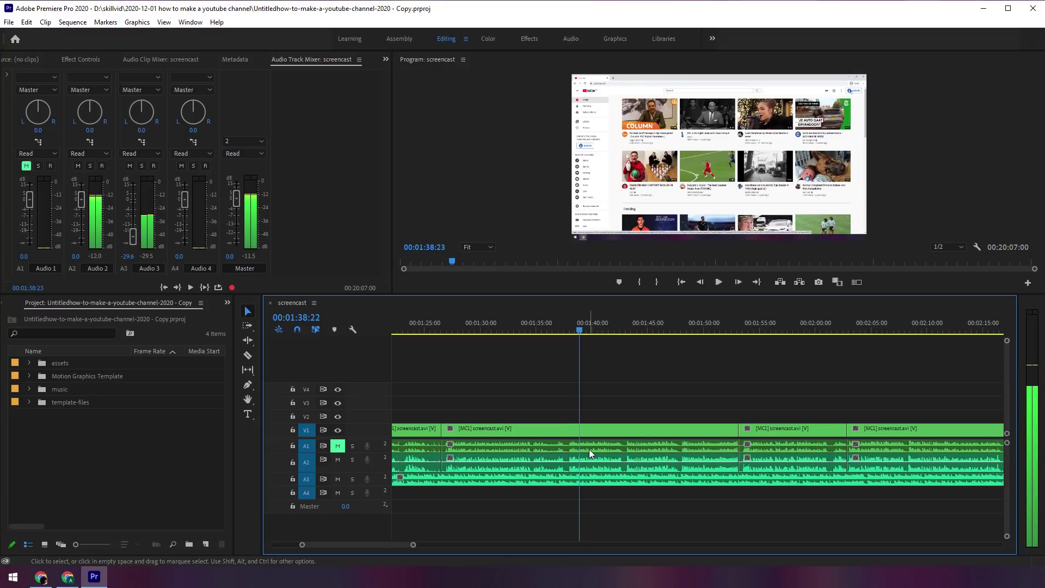
pyautogui.press('Left')
pyautogui.press('Left')
pyautogui.press('Left')
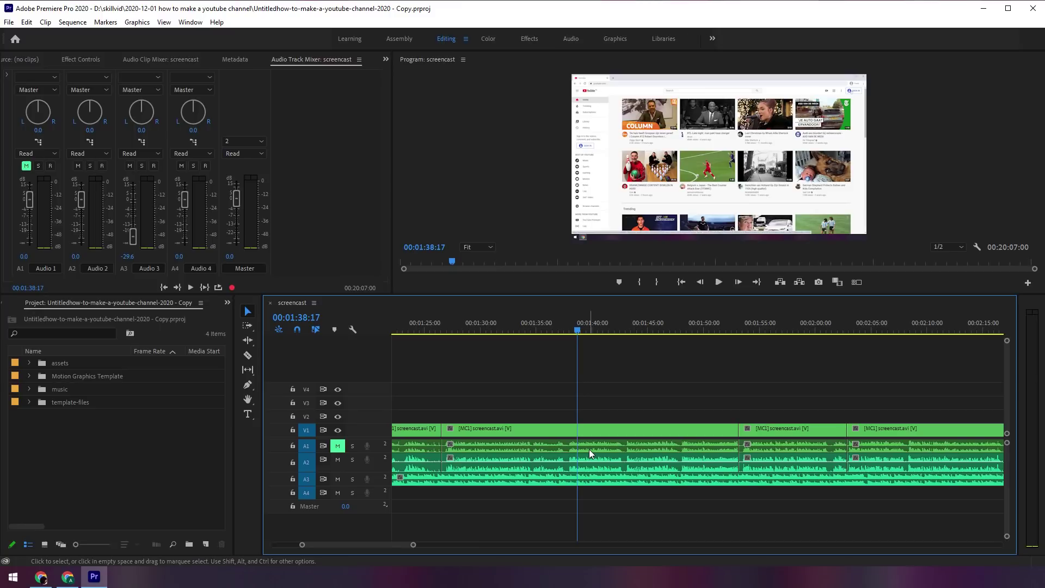
pyautogui.press('Left')
pyautogui.press('Left')
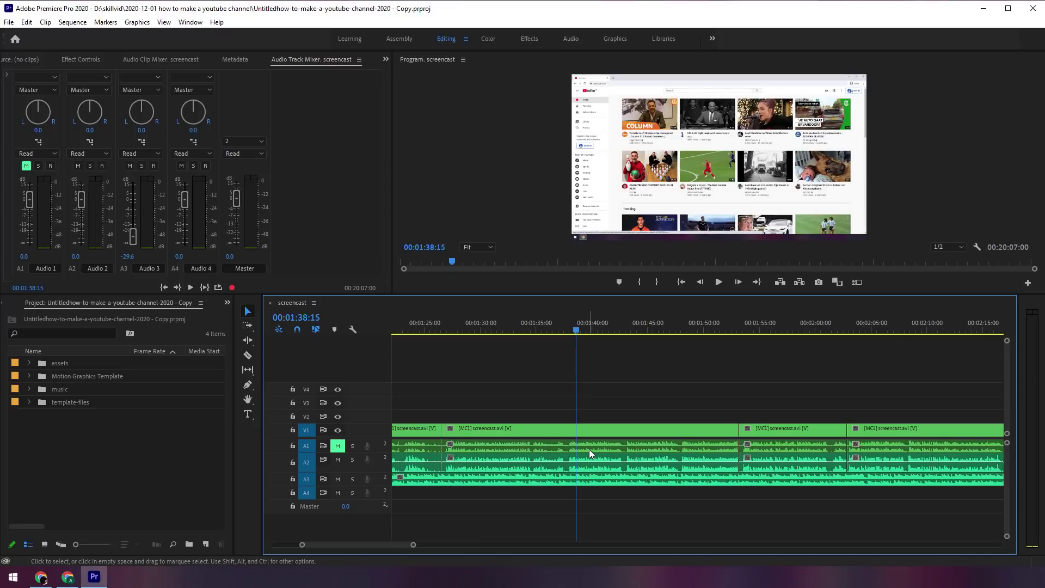
pyautogui.press('Right')
pyautogui.press('Right')
pyautogui.press('Right')
pyautogui.press('Right')
pyautogui.press('Right')
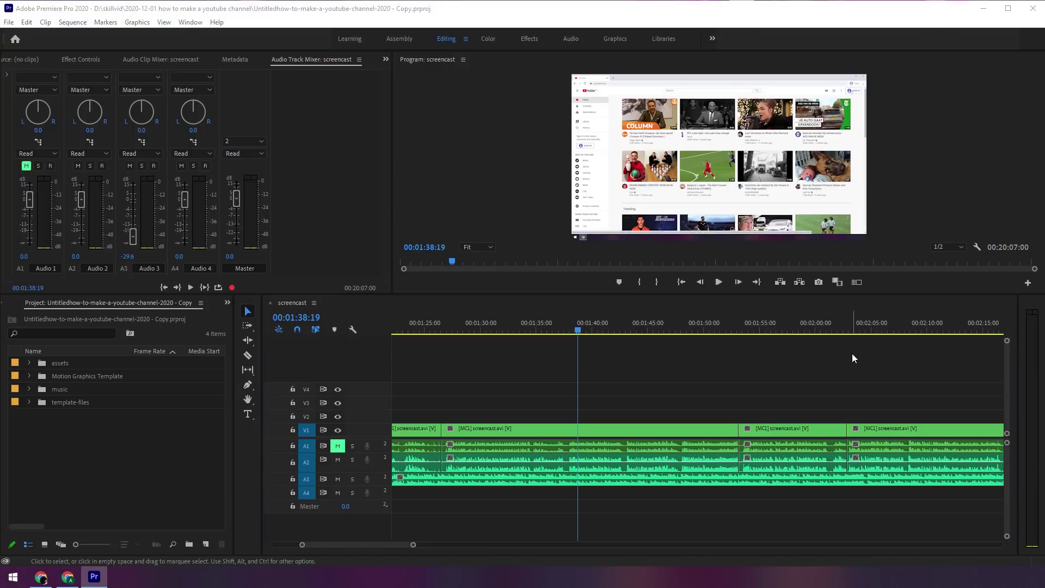
pyautogui.click(589, 303)
pyautogui.press('Up')
pyautogui.scroll(5, 642, 421)
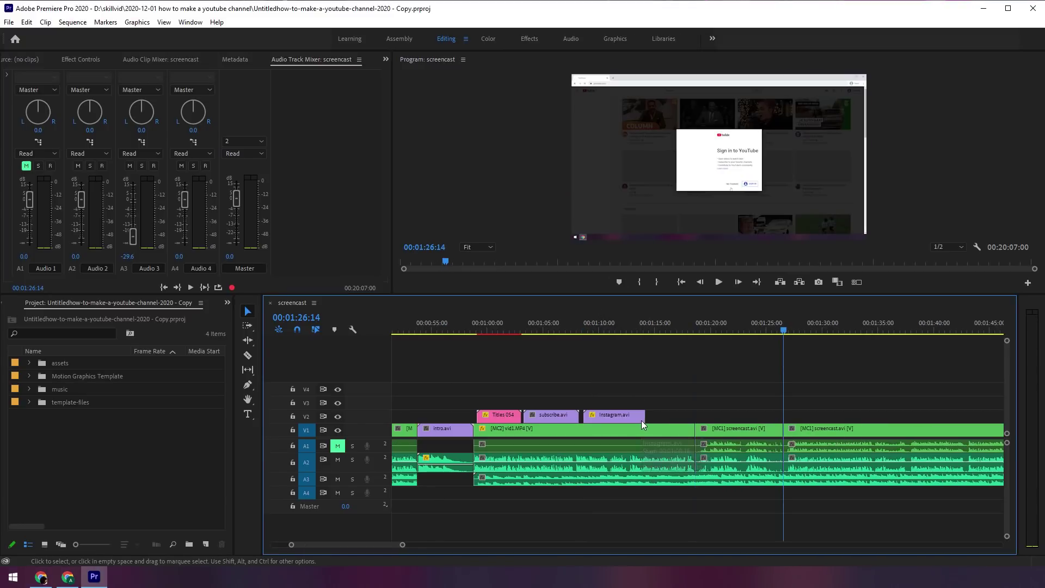
pyautogui.scroll(-3, 641, 420)
pyautogui.press('Down')
pyautogui.scroll(-5, 641, 420)
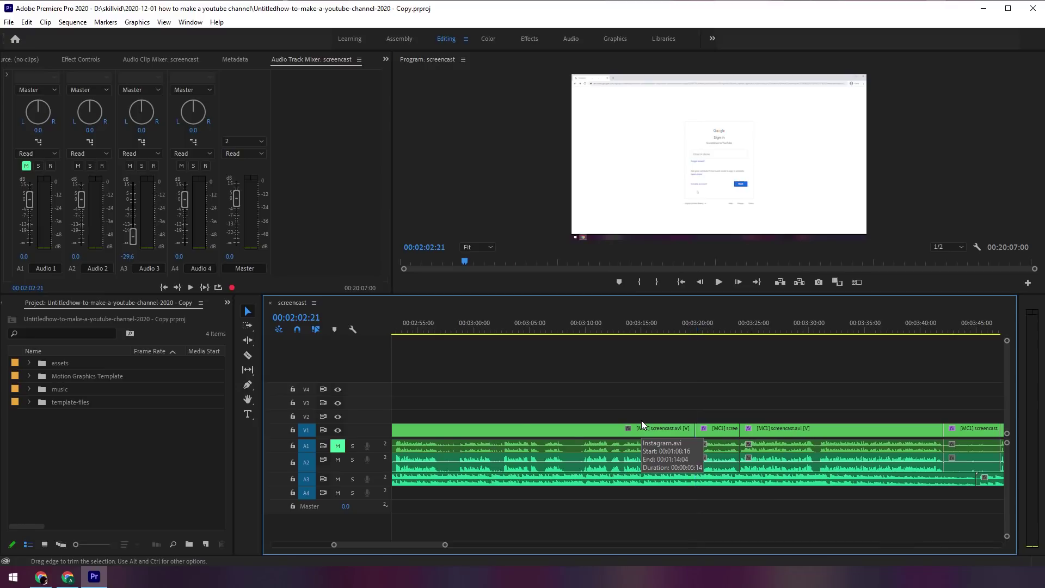
pyautogui.scroll(8, 641, 421)
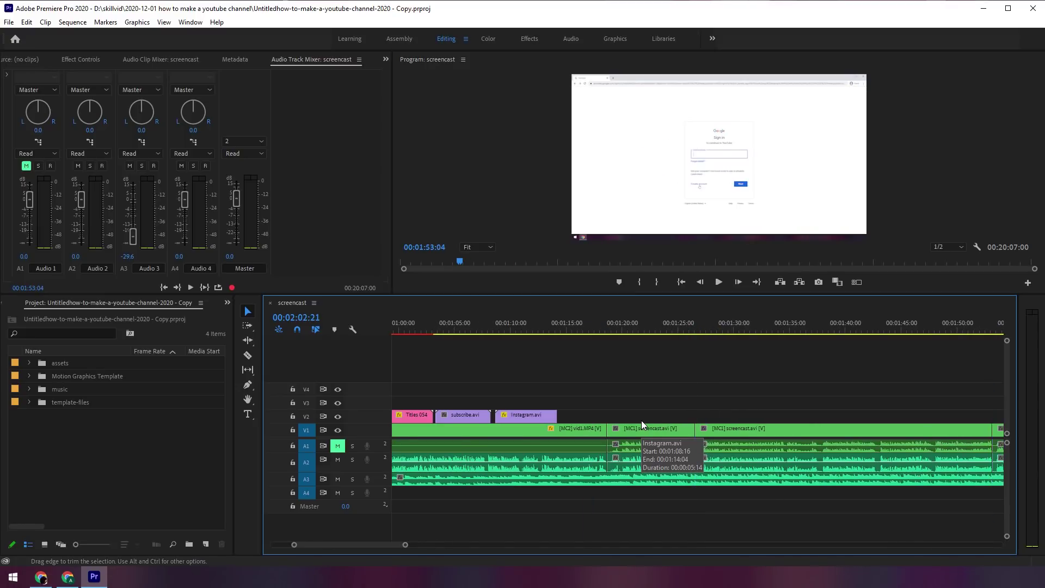
pyautogui.scroll(-3, 641, 420)
pyautogui.press('Up')
pyautogui.press('Down')
pyautogui.press('Up')
pyautogui.press('Up')
pyautogui.press('Up')
pyautogui.press('Up')
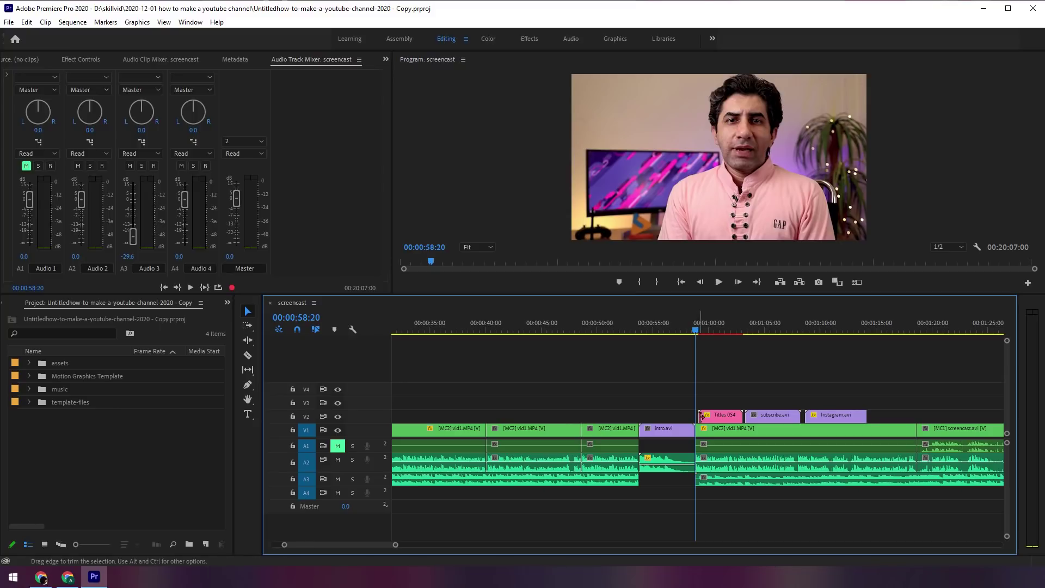
pyautogui.click(307, 416)
pyautogui.press('Up')
pyautogui.press('space')
pyautogui.press('Down')
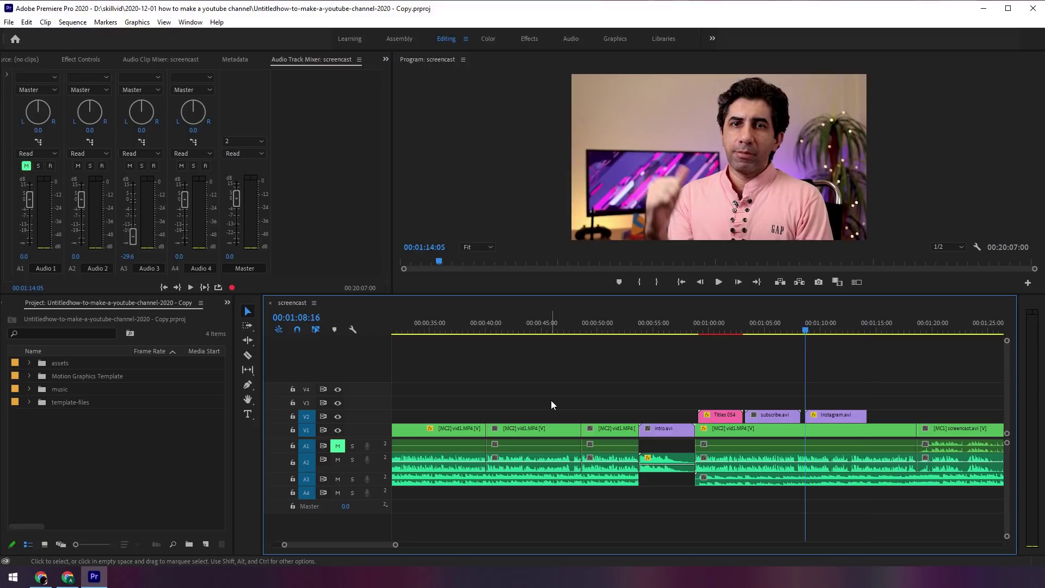
pyautogui.press('Up')
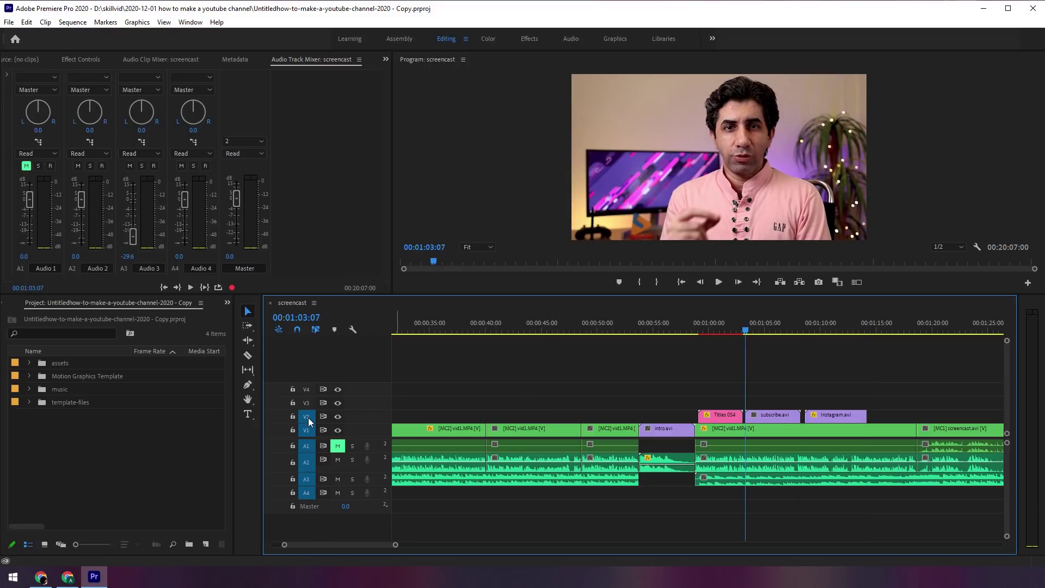
pyautogui.click(307, 419)
pyautogui.press('Up')
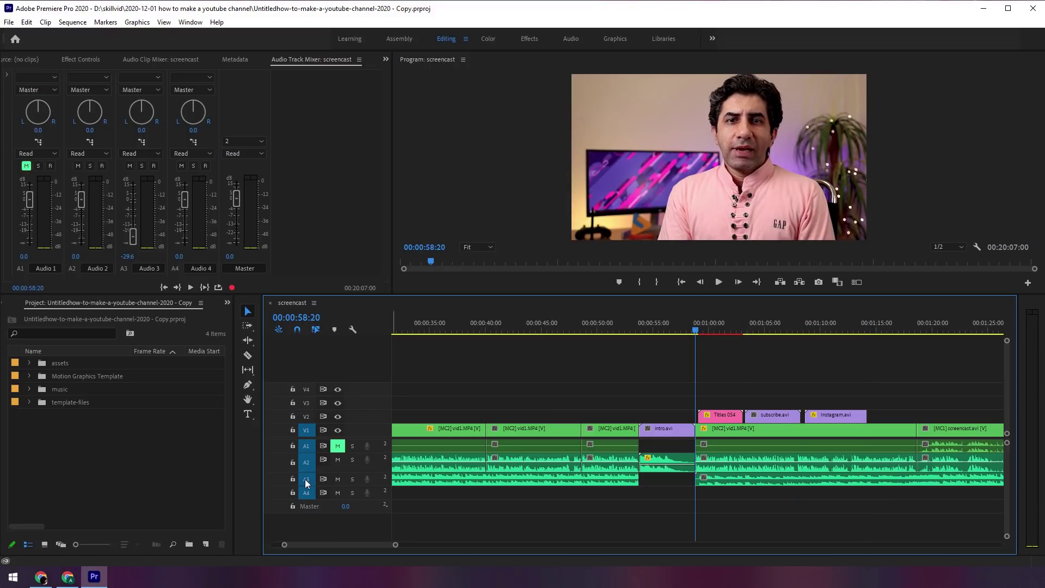
pyautogui.press('Down')
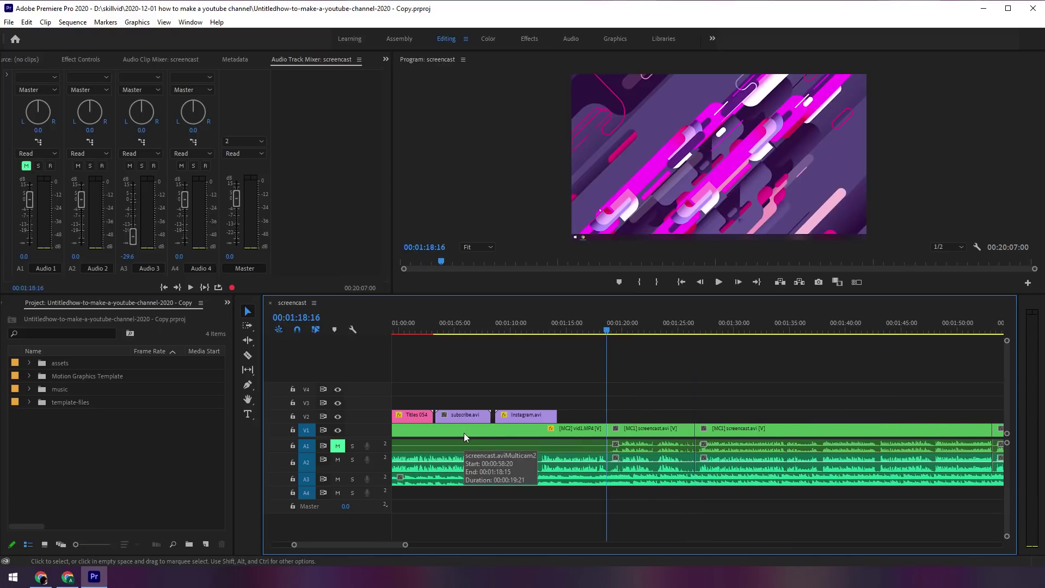
pyautogui.press('Up')
pyautogui.press('Up')
pyautogui.press('Down')
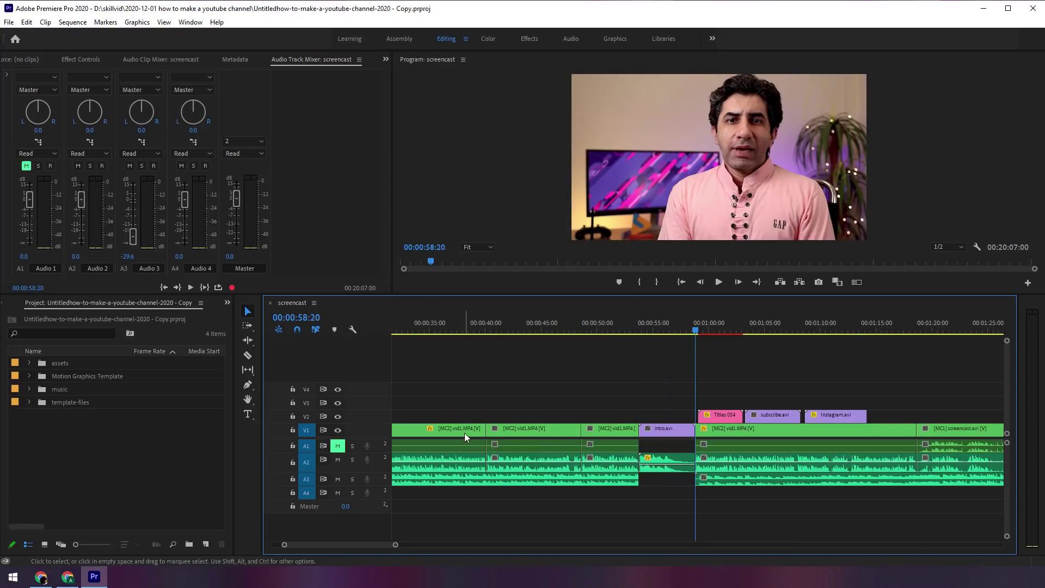
pyautogui.press('Up')
pyautogui.press('Down')
pyautogui.press('Down')
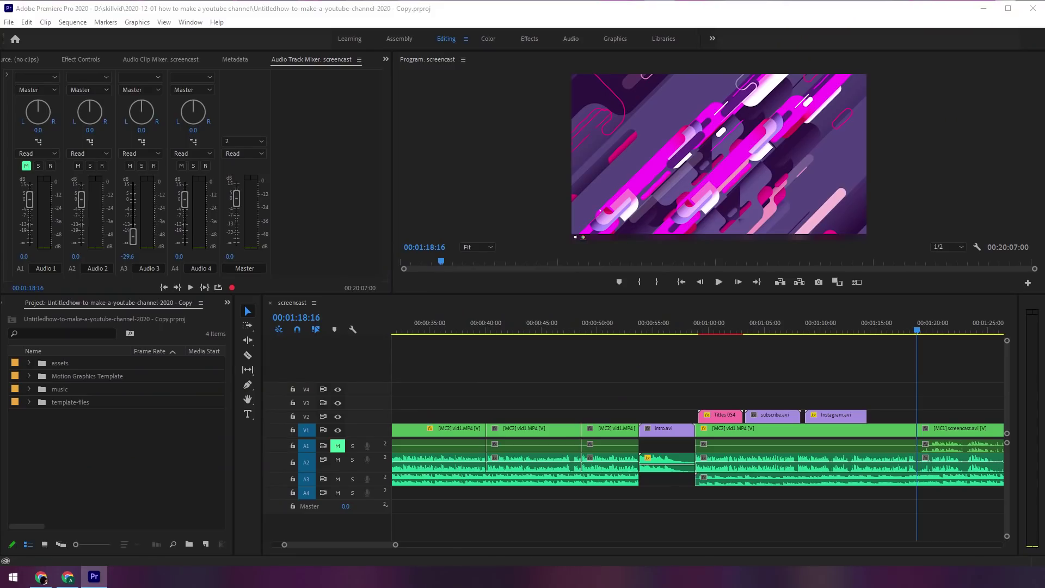
# - Park the playhead at 00:00:43:18 and razor-cut the vid1 clip there, previewing from the cut
pyautogui.click(568, 326)
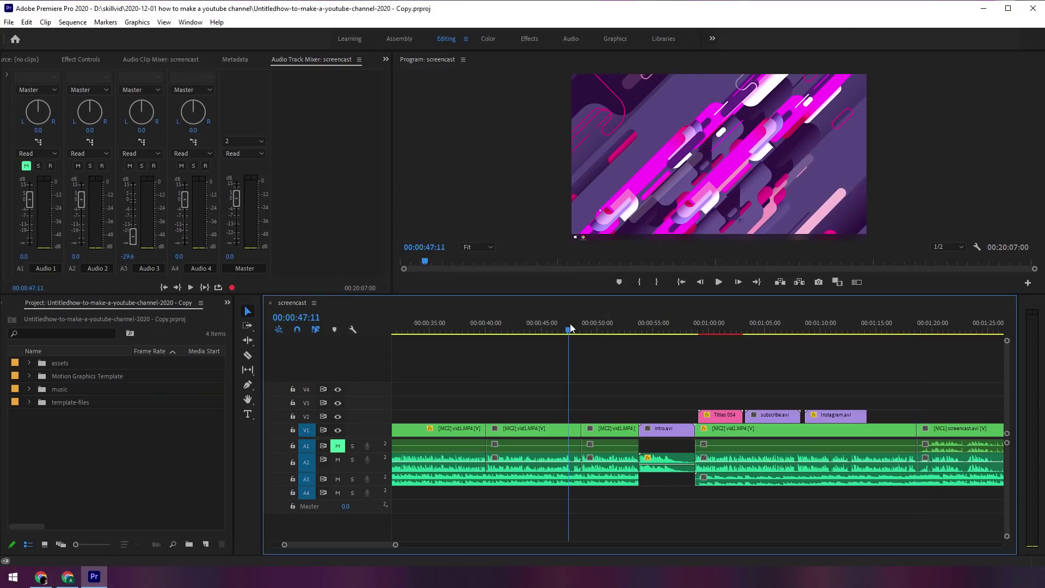
pyautogui.click(249, 356)
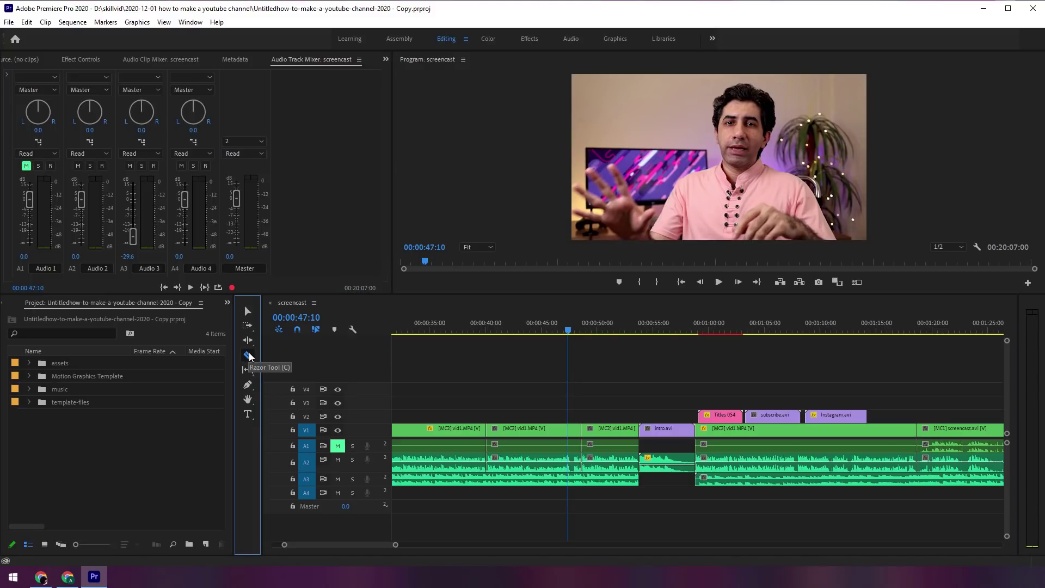
pyautogui.click(250, 309)
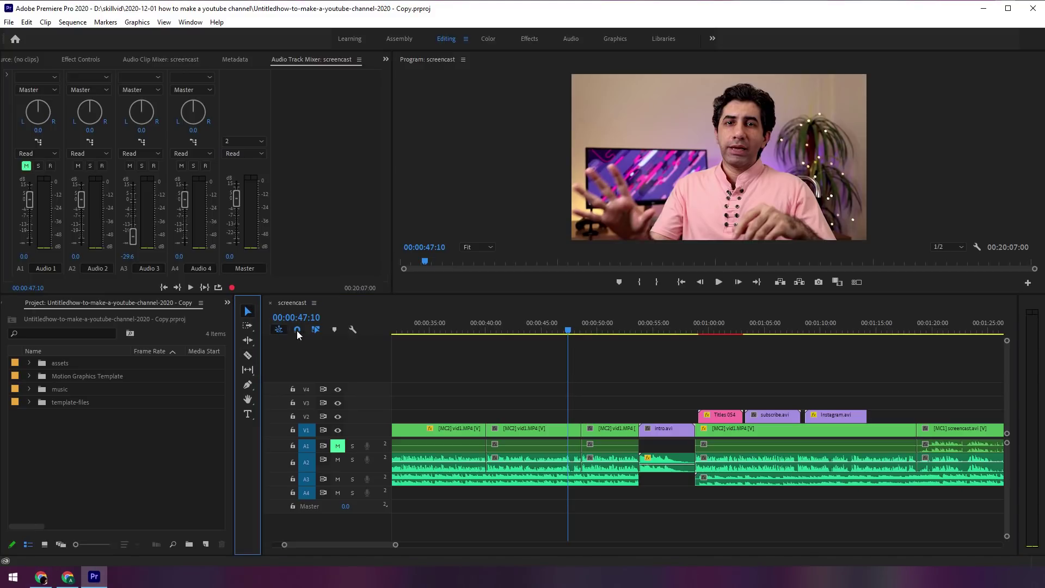
pyautogui.click(536, 328)
pyautogui.click(526, 330)
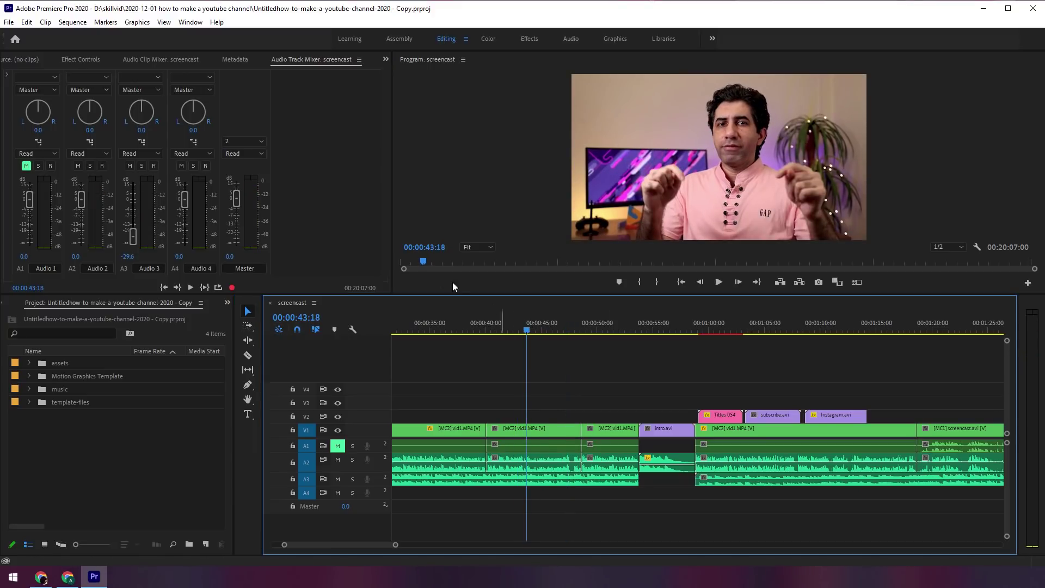
pyautogui.click(247, 357)
pyautogui.click(522, 328)
pyautogui.click(523, 431)
pyautogui.press('space')
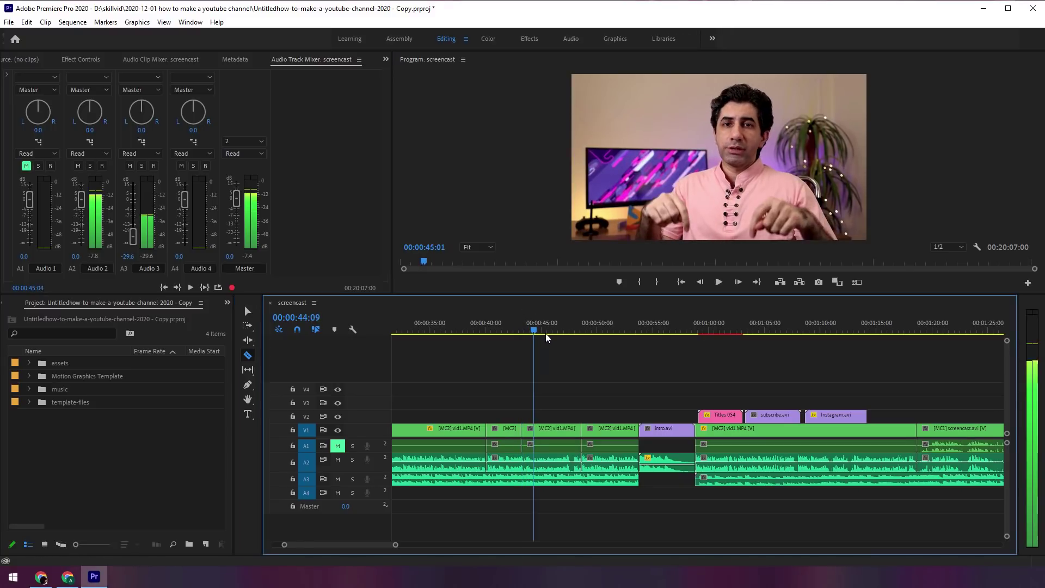
# - Make a second cut just after, delete the short piece between, then undo the deletion
pyautogui.click(550, 431)
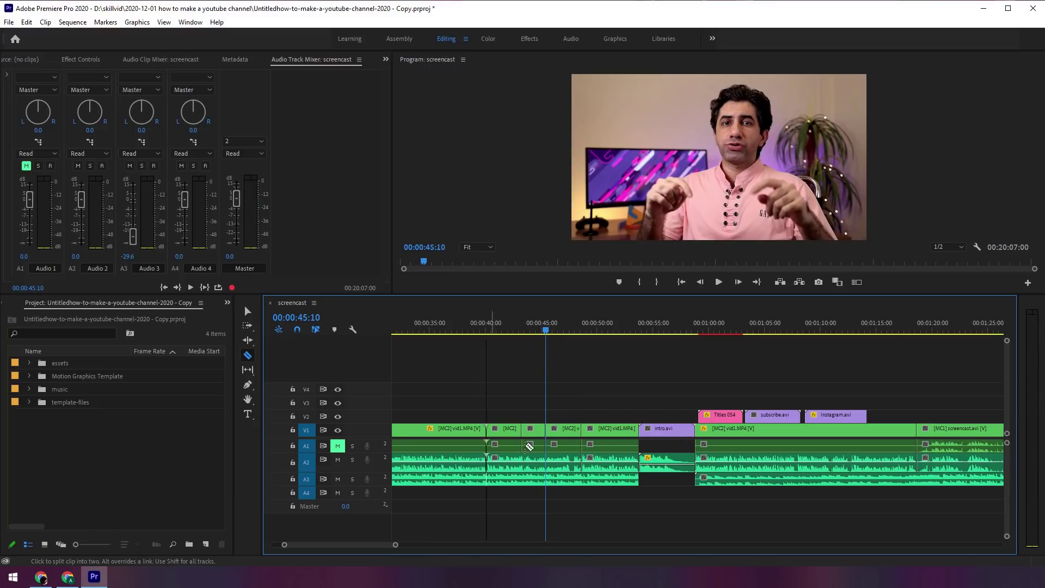
pyautogui.click(248, 311)
pyautogui.click(533, 433)
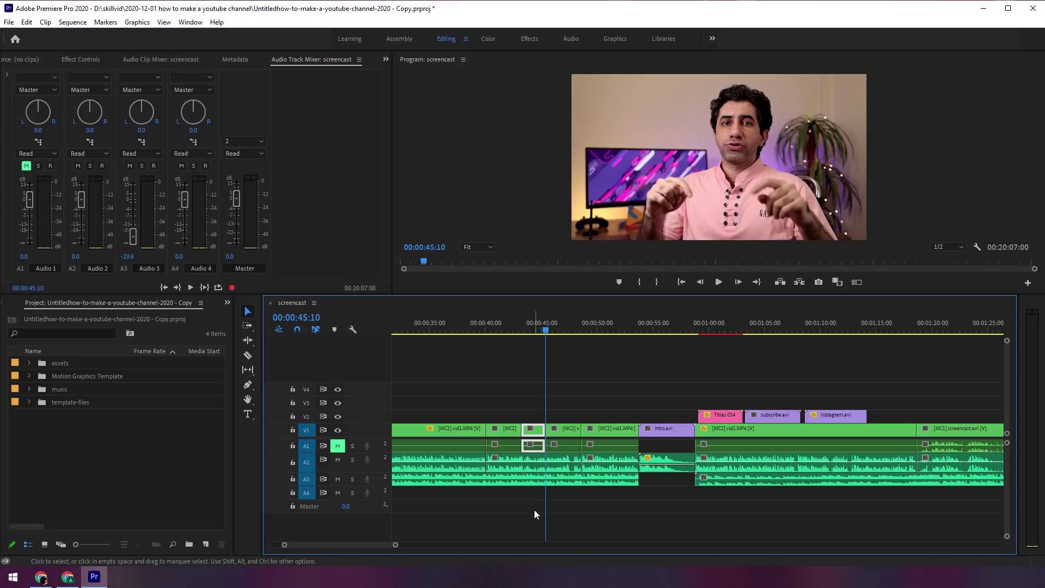
pyautogui.press('Delete')
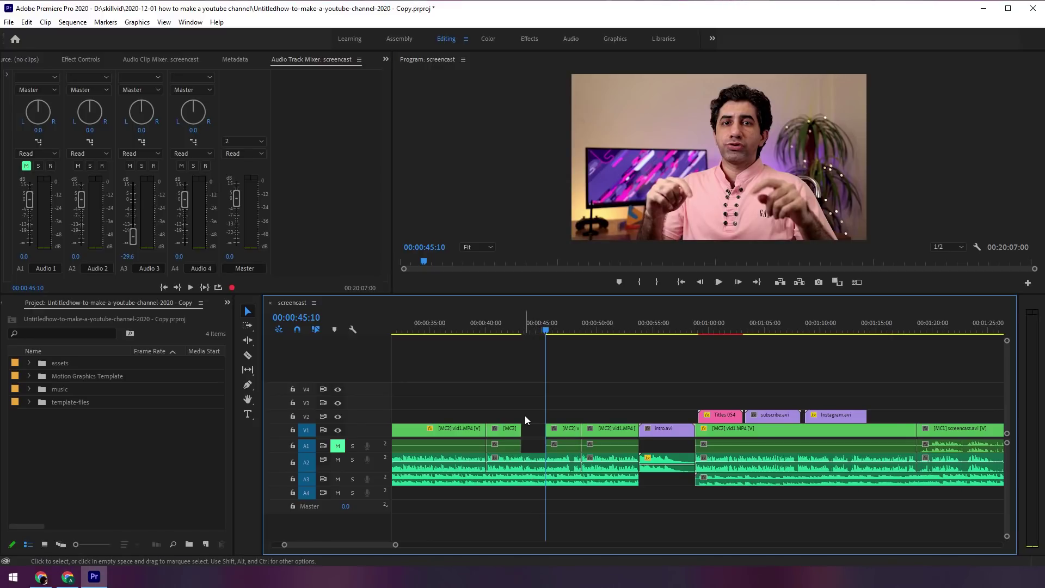
pyautogui.hotkey('ctrl', 'z')
pyautogui.hotkey('ctrl', 'z')
pyautogui.hotkey('ctrl', 'z')
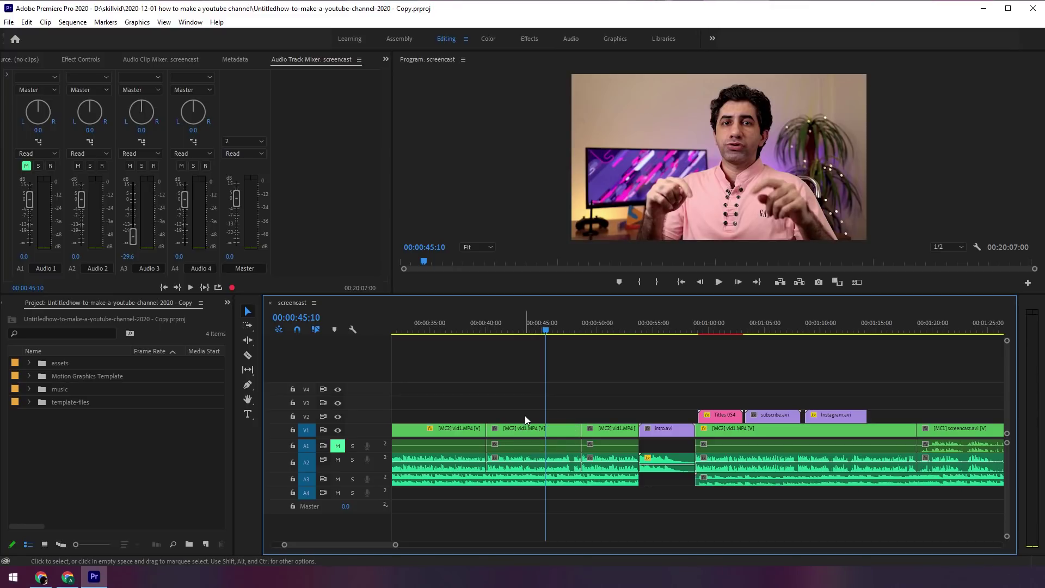
# - Repeat at 00:00:43:24: cut twice, delete the short piece, and restore it
pyautogui.click(529, 330)
pyautogui.press('c')
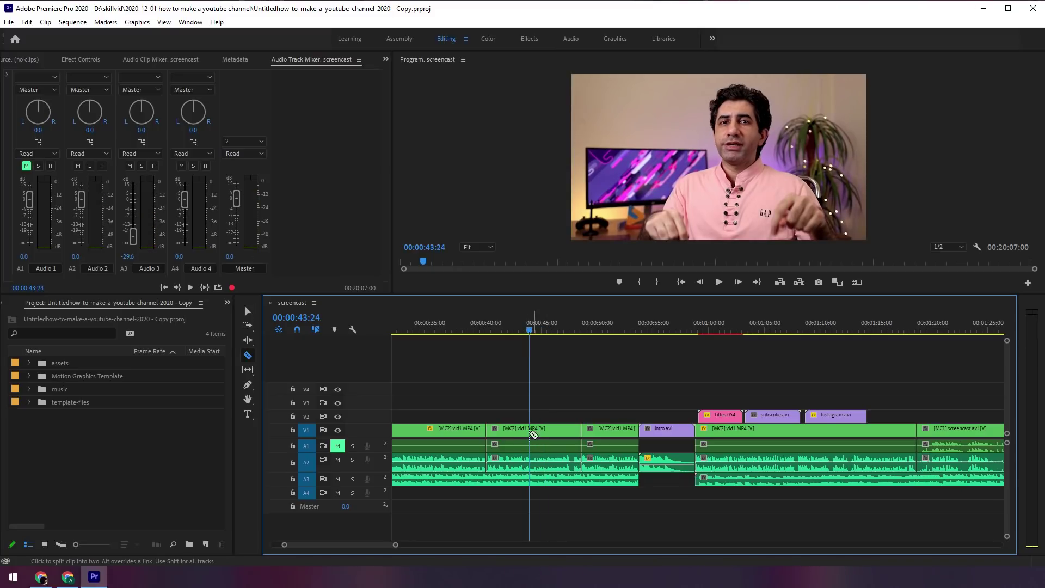
pyautogui.click(534, 431)
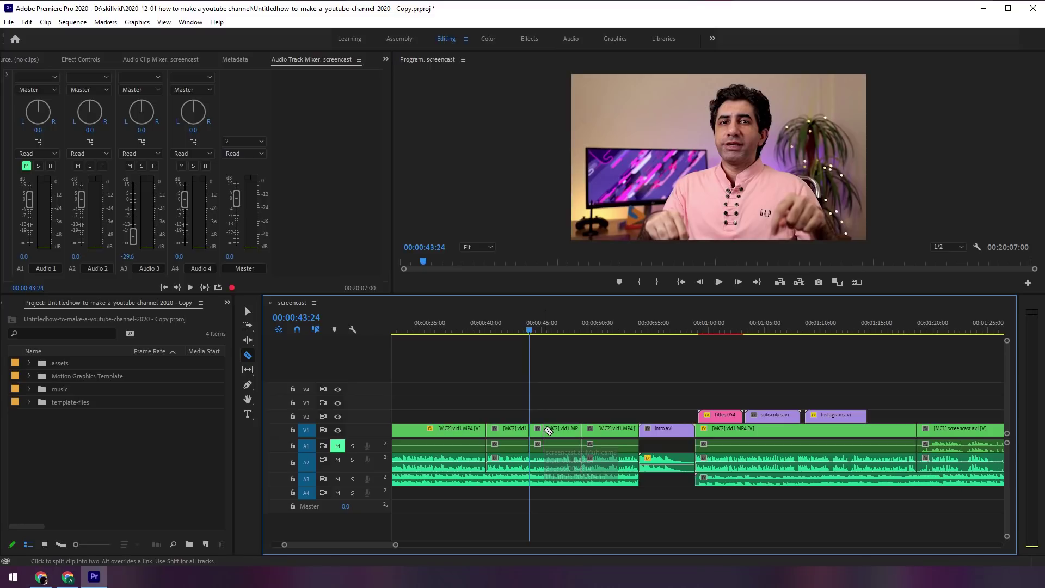
pyautogui.click(551, 431)
pyautogui.press('v')
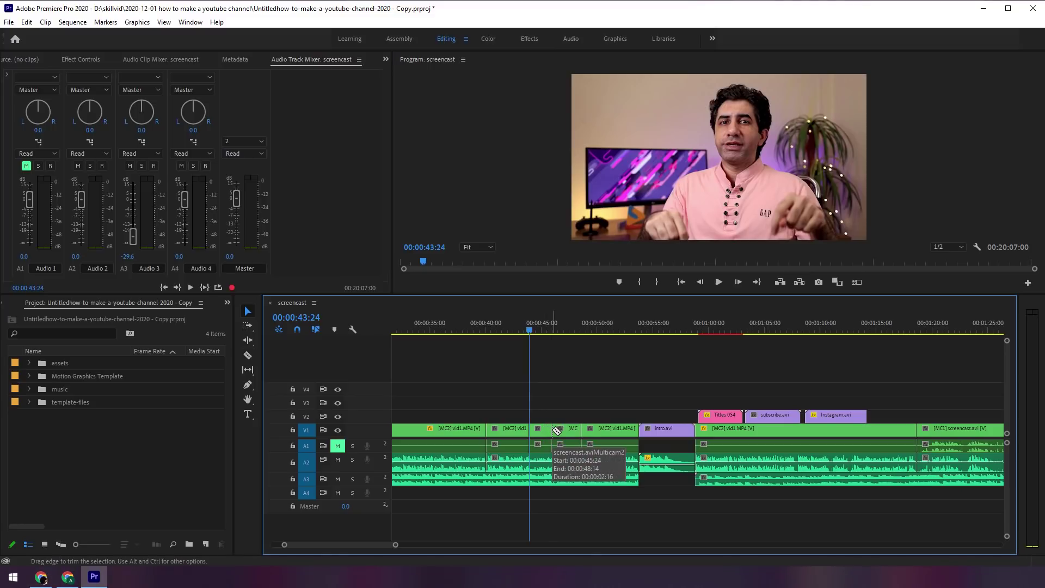
pyautogui.click(538, 432)
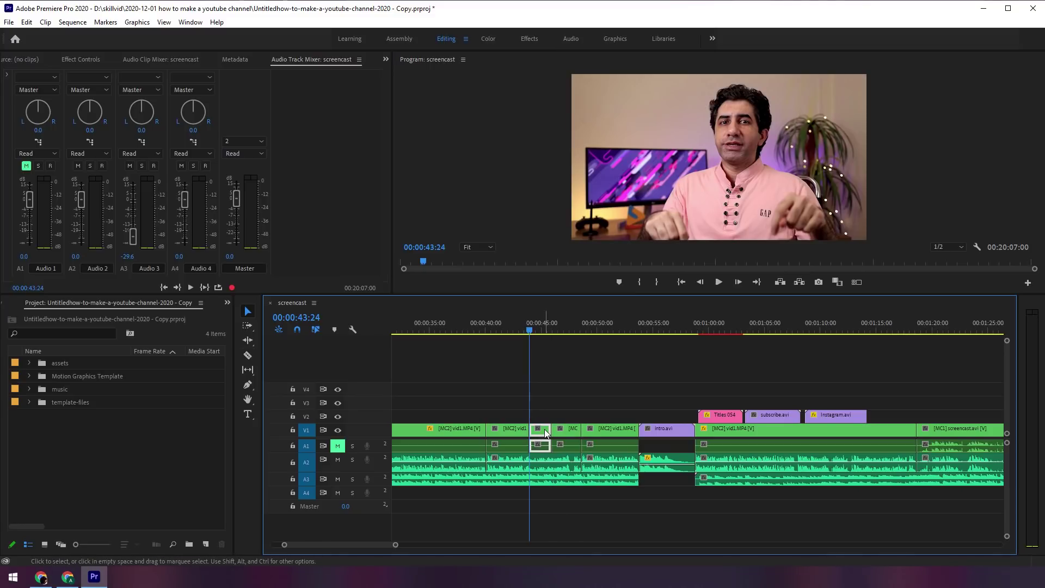
pyautogui.press('Delete')
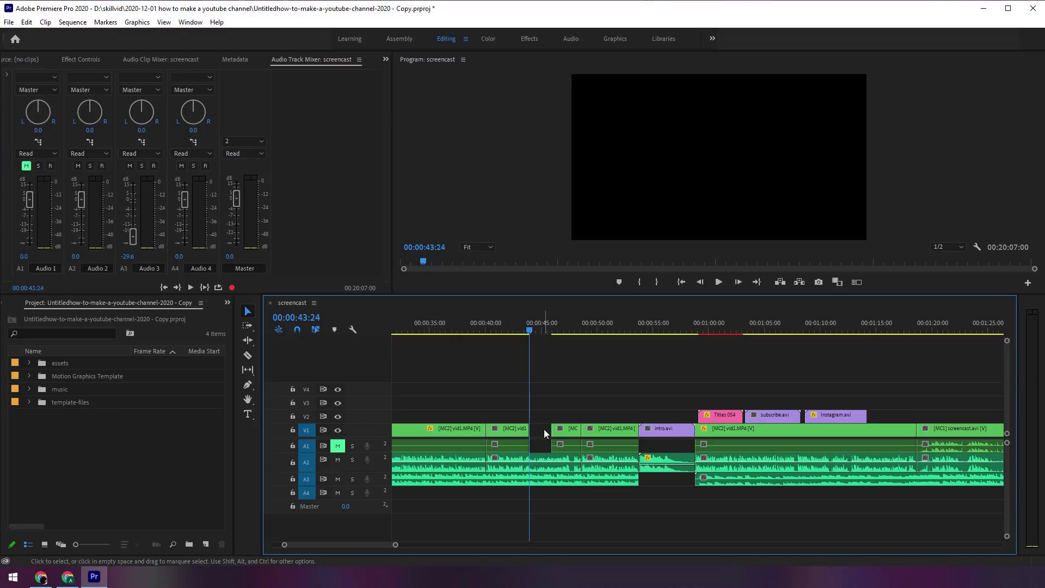
pyautogui.hotkey('ctrl', 'z')
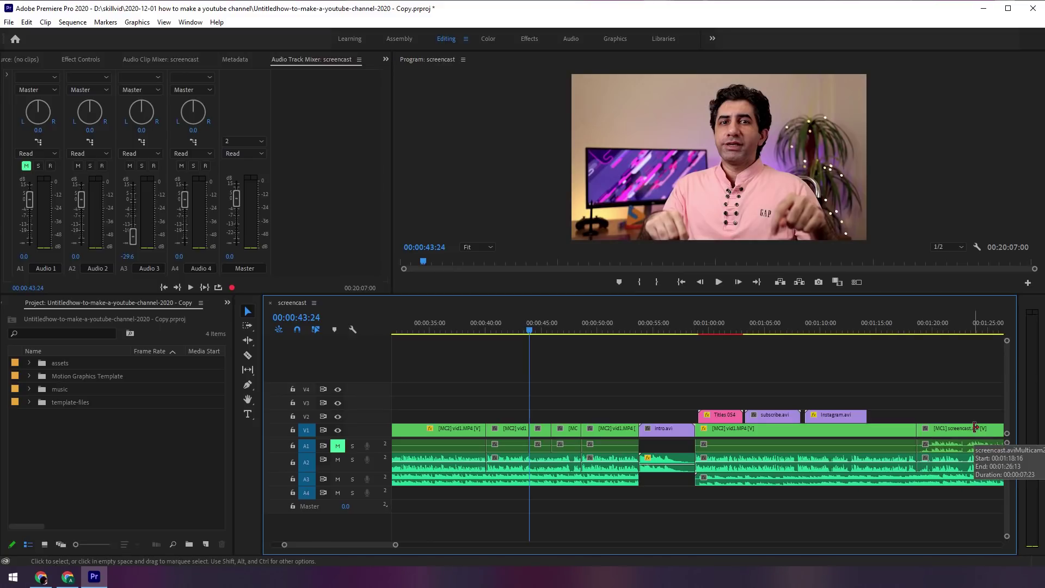
# - Undo the razor cuts and add an edit on all tracks at 00:00:42:14
pyautogui.hotkey('ctrl', 'z')
pyautogui.hotkey('ctrl', 'z')
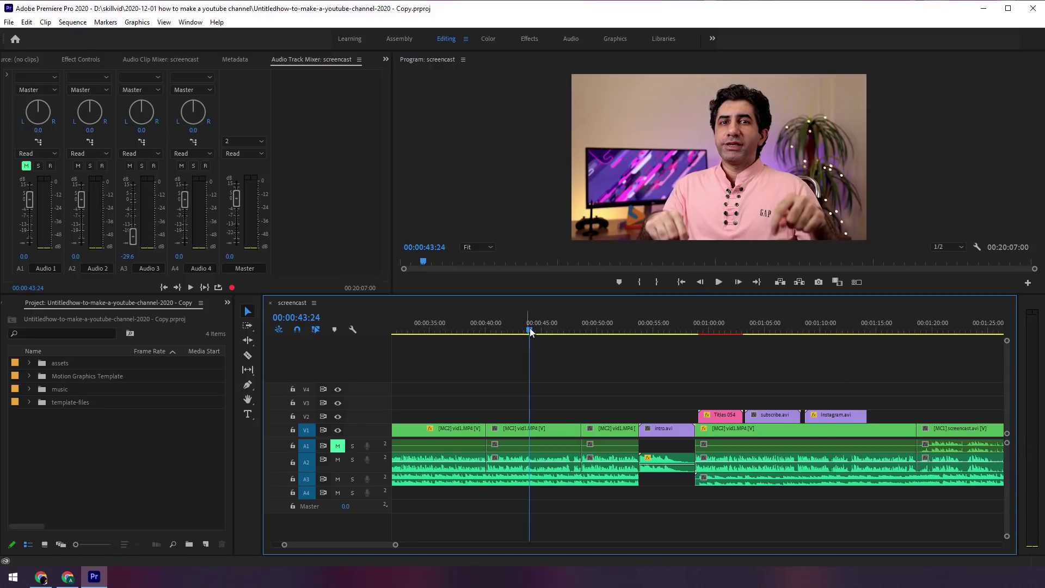
pyautogui.moveTo(531, 329); pyautogui.dragTo(508, 329)
pyautogui.press('space')
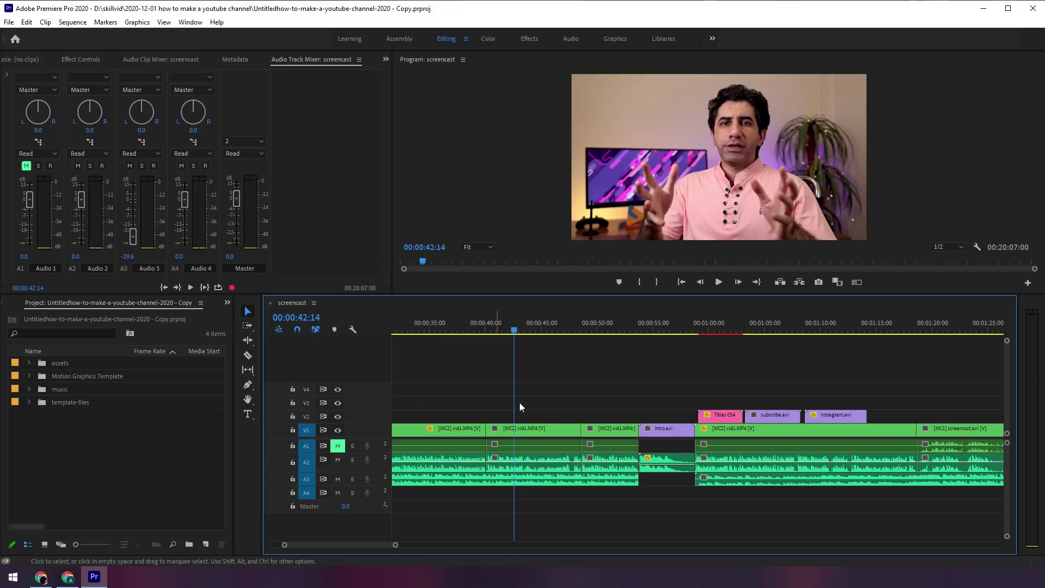
pyautogui.hotkey('ctrl', 'k')
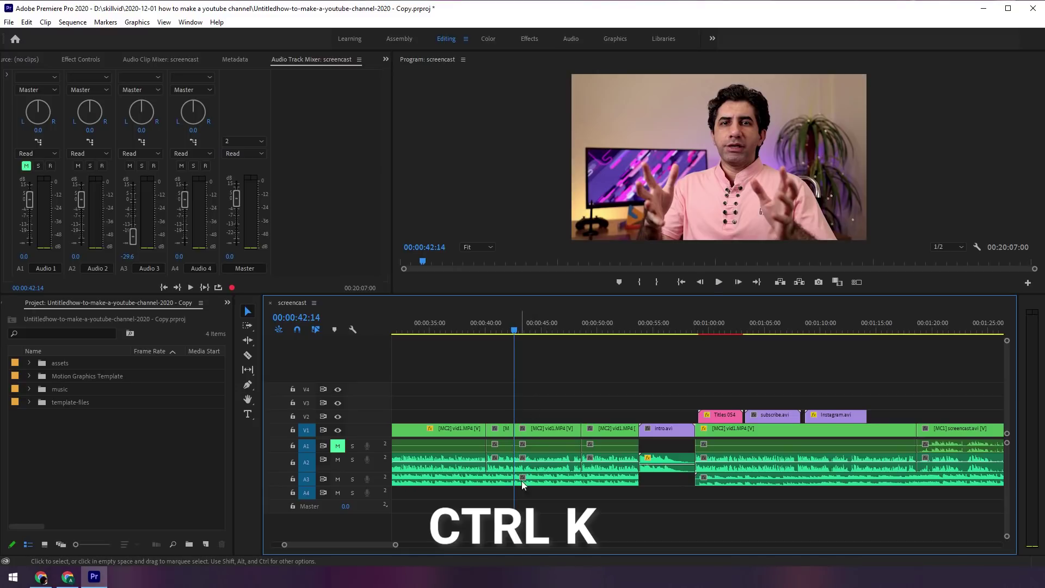
# - Undo the 00:00:42:14 cut, test a new split on V1 and A3, then rejoin vid1
pyautogui.moveTo(514, 325); pyautogui.dragTo(763, 348)
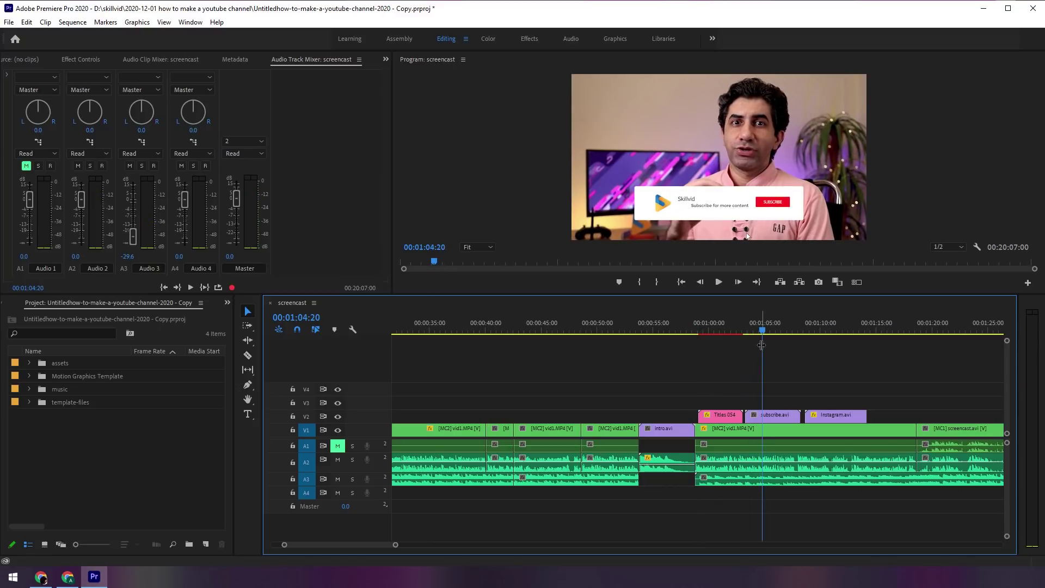
pyautogui.hotkey('ctrl', 'z')
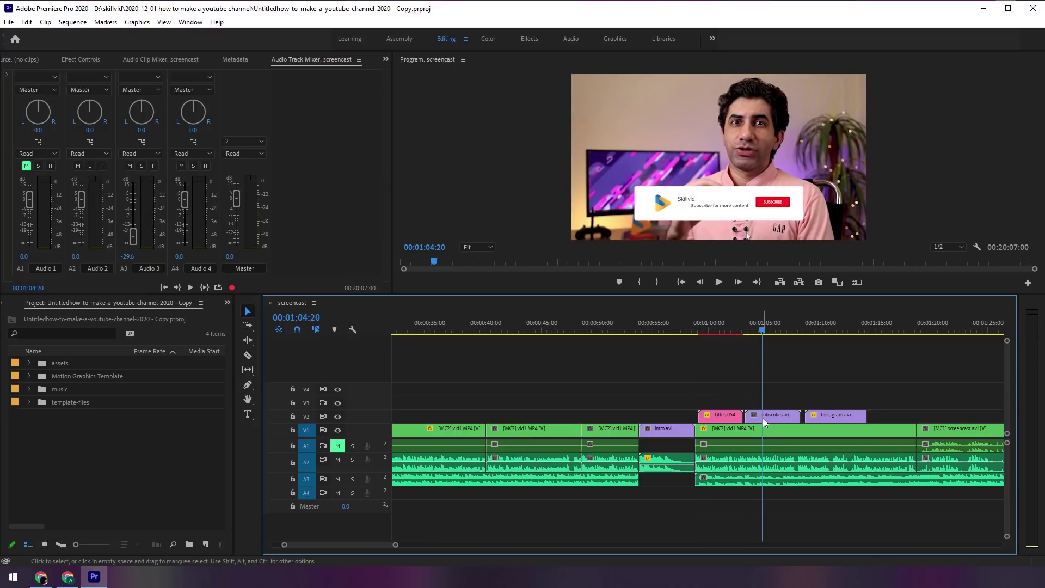
pyautogui.hotkey('ctrl', 'k')
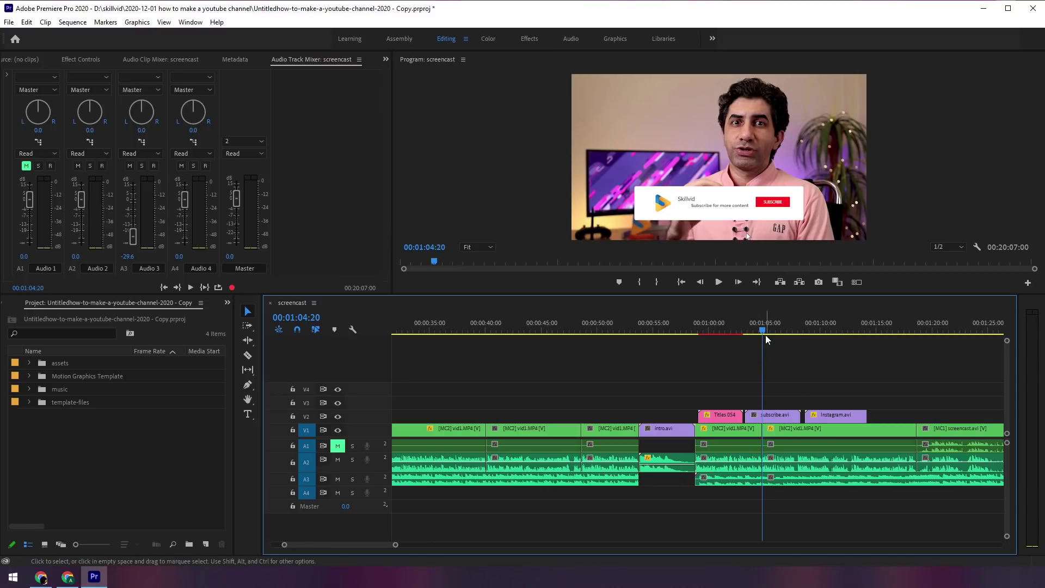
pyautogui.moveTo(765, 330); pyautogui.dragTo(779, 330)
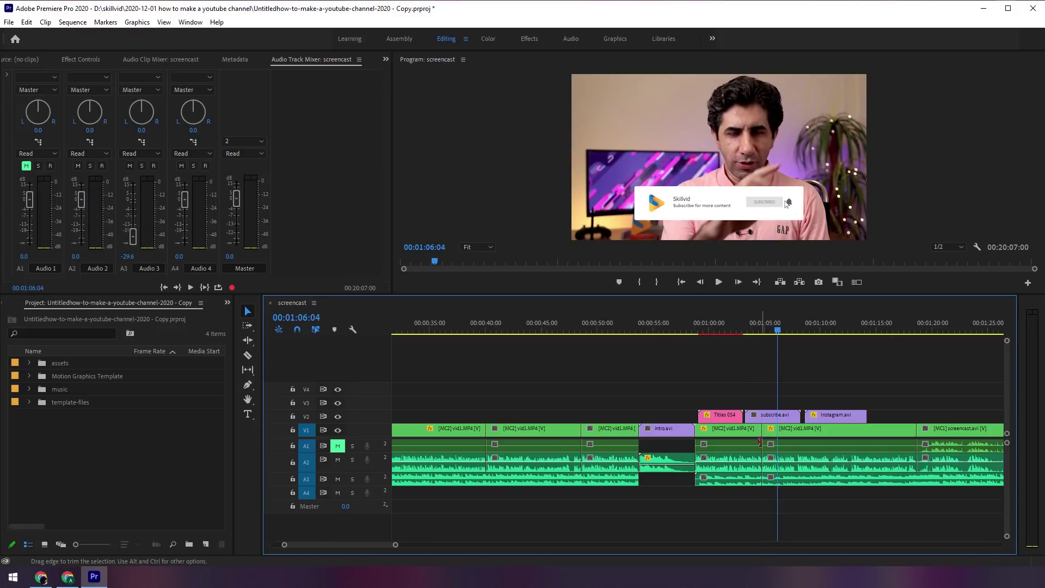
pyautogui.press('Up')
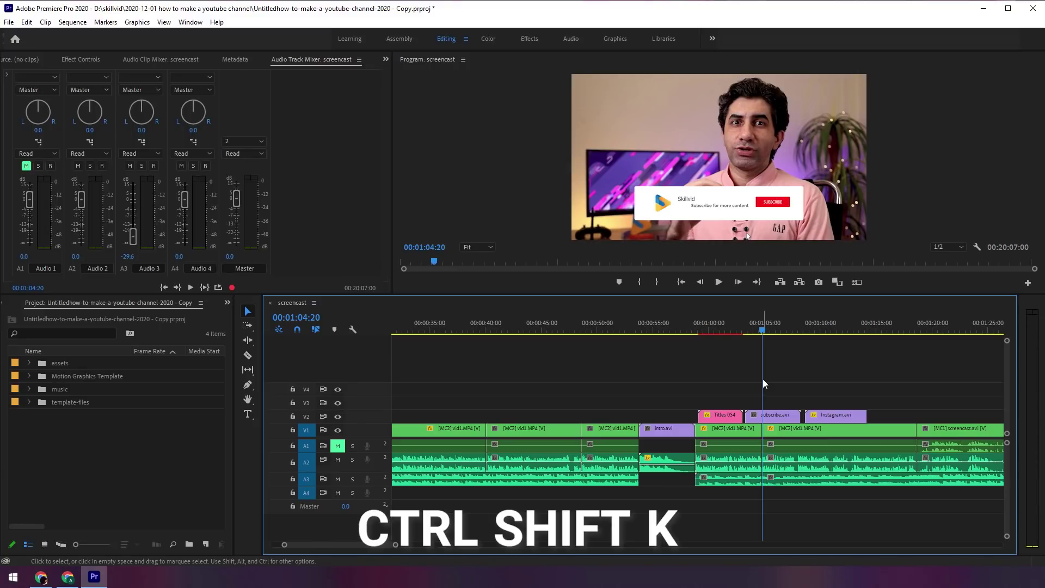
pyautogui.hotkey('ctrl', 'z')
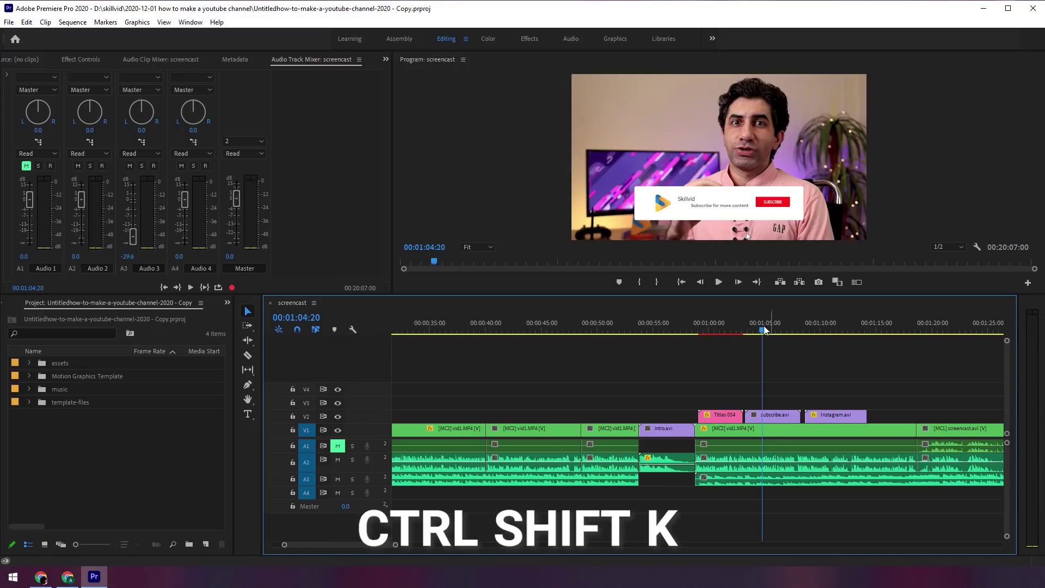
# - Cut all tracks at 01:05:14 and 01:07:06, ripple delete the section between, then undo everything
pyautogui.click(771, 329)
pyautogui.hotkey('ctrl', 'shift', 'k')
pyautogui.moveTo(772, 329); pyautogui.dragTo(783, 328)
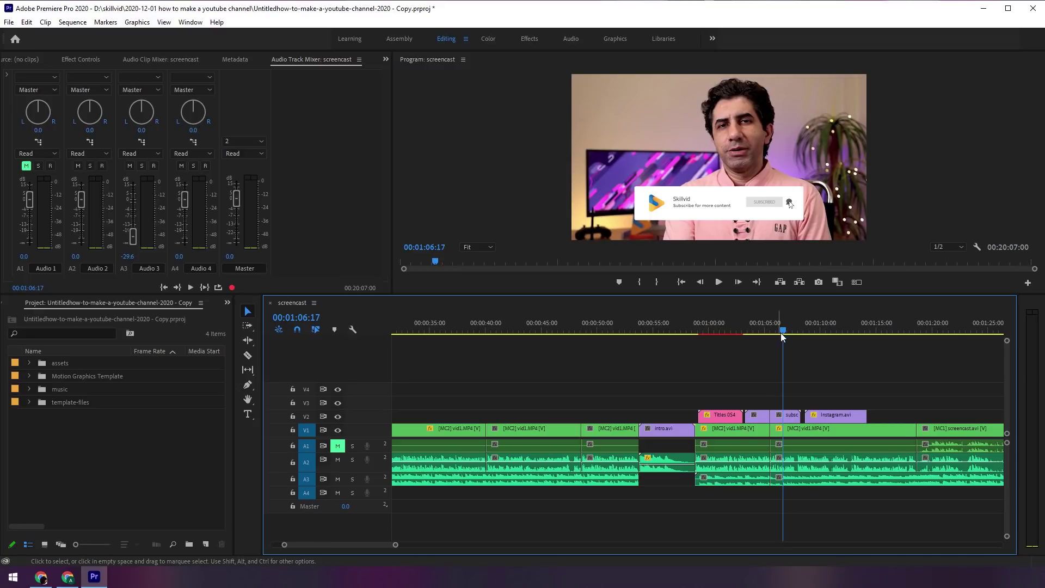
pyautogui.moveTo(782, 329); pyautogui.dragTo(789, 329)
pyautogui.hotkey('ctrl', 'shift', 'k')
pyautogui.moveTo(775, 385); pyautogui.dragTo(778, 488)
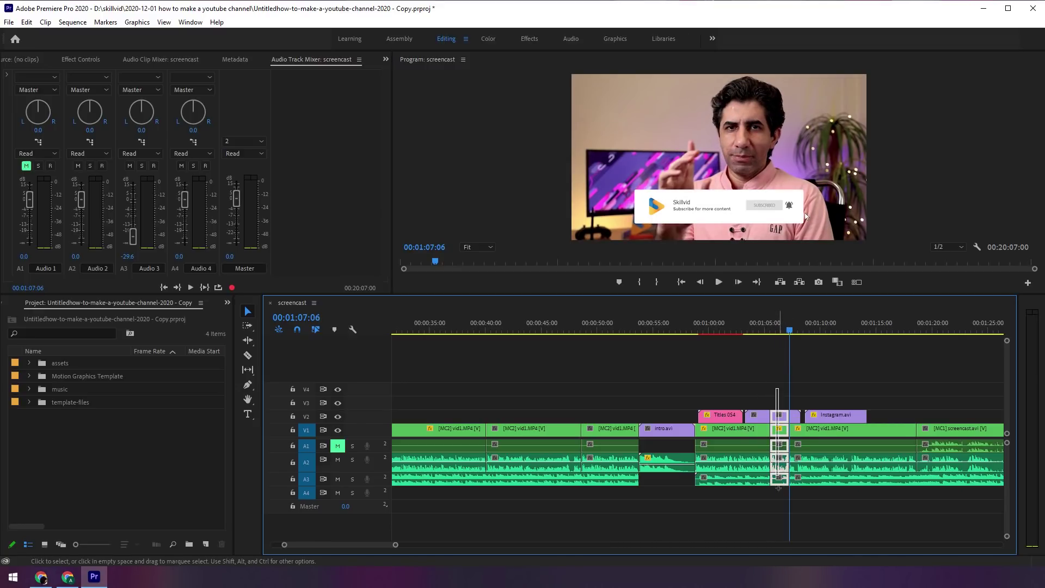
pyautogui.rightClick(779, 422)
pyautogui.click(800, 96)
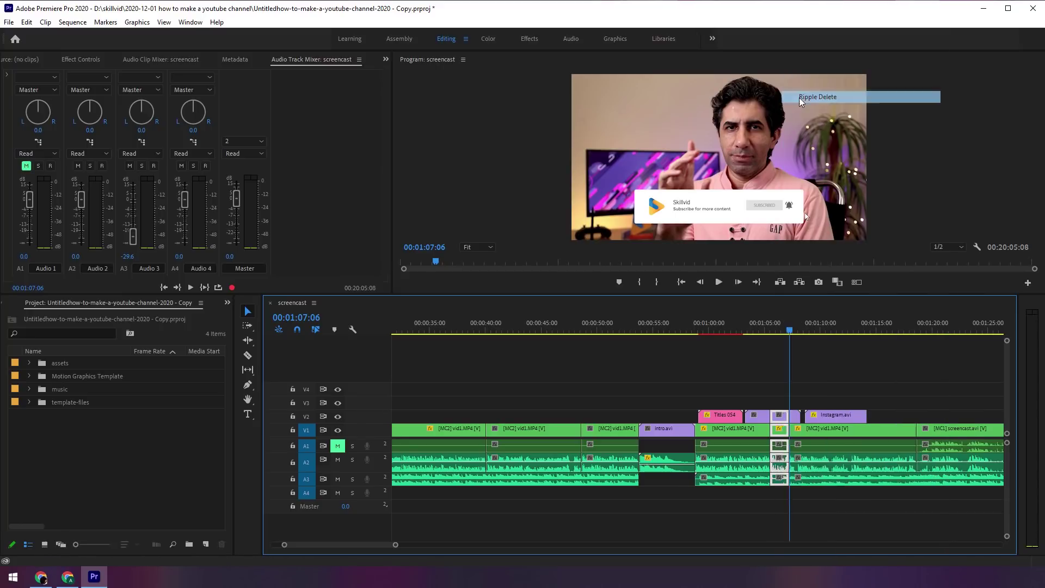
pyautogui.hotkey('ctrl', 'z')
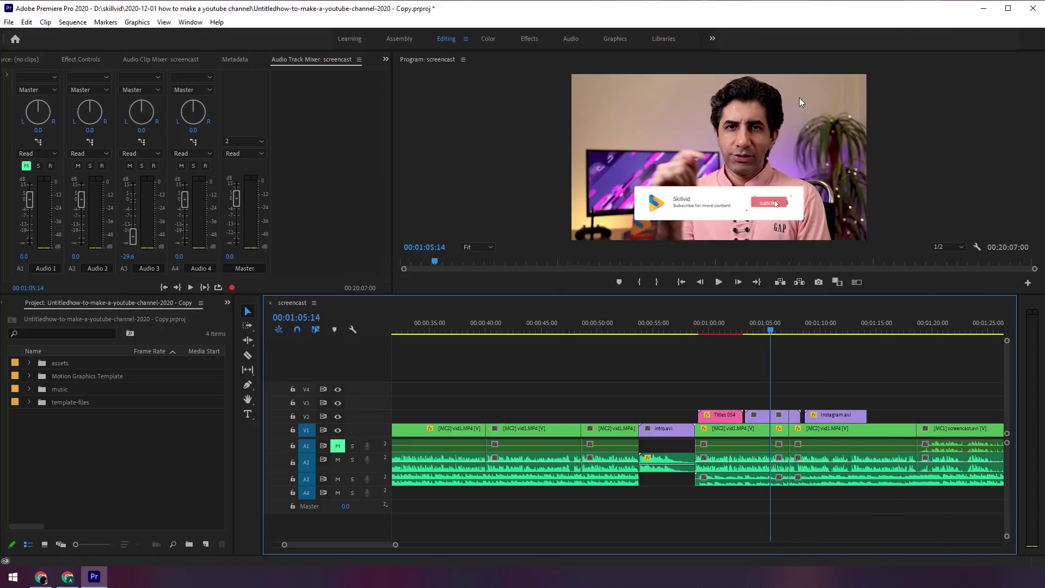
pyautogui.hotkey('ctrl', 'z')
pyautogui.hotkey('ctrl', 'z')
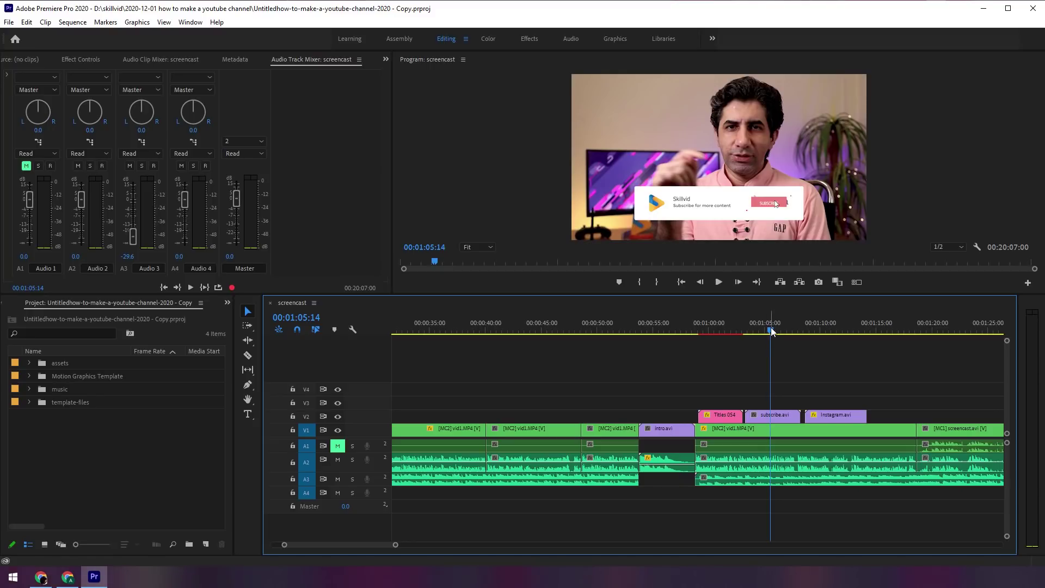
# - Cut all tracks at 00:01:05:18 and 00:01:06:18, then ripple delete the section between
pyautogui.moveTo(771, 330); pyautogui.dragTo(773, 326)
pyautogui.hotkey('ctrl', 'shift', 'k')
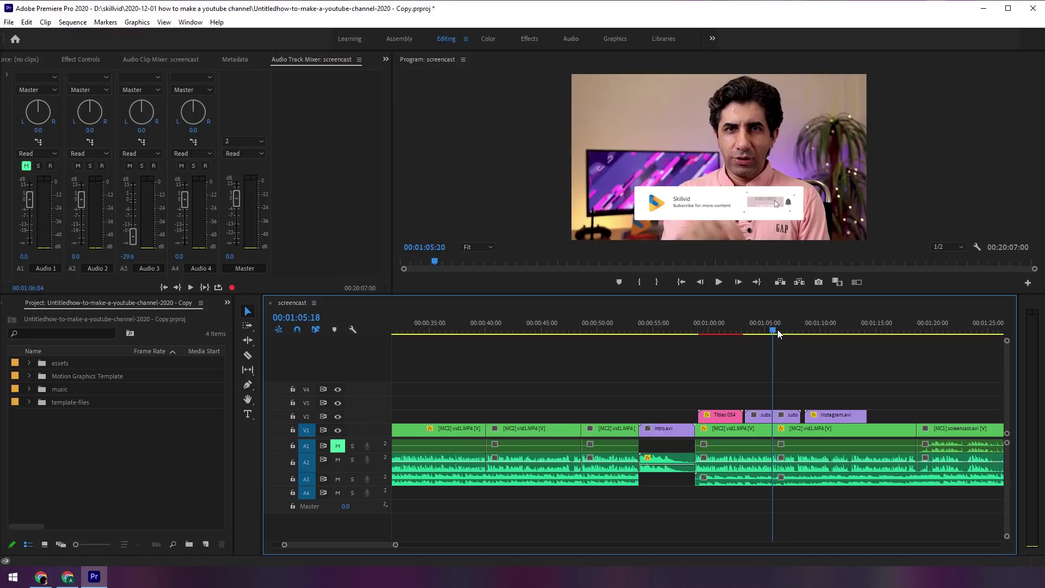
pyautogui.moveTo(773, 330); pyautogui.dragTo(780, 326)
pyautogui.hotkey('ctrl', 'shift', 'k')
pyautogui.moveTo(778, 396); pyautogui.dragTo(779, 479)
pyautogui.rightClick(776, 477)
pyautogui.click(774, 398)
pyautogui.rightClick(782, 431)
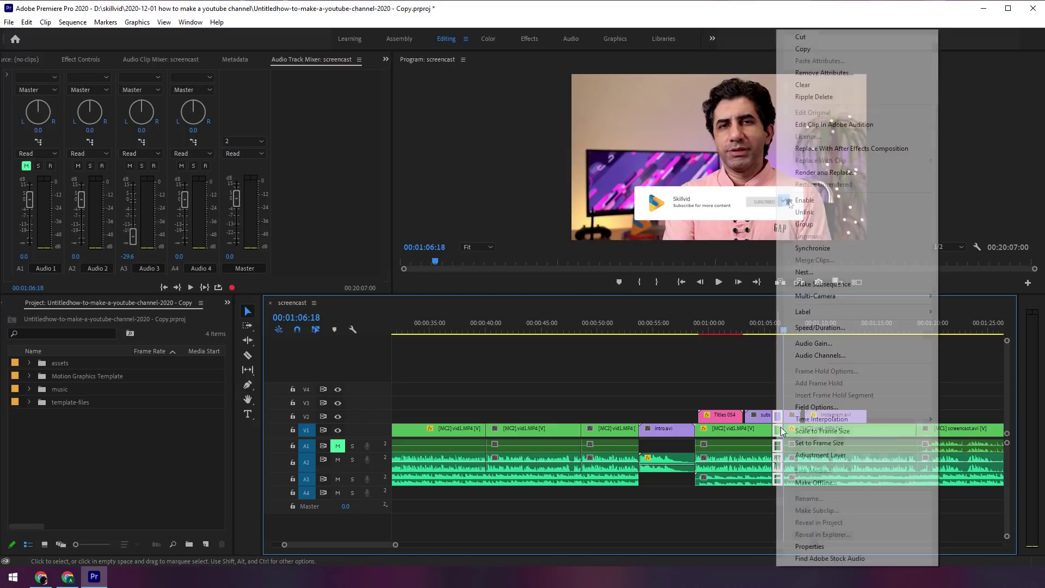
pyautogui.click(803, 97)
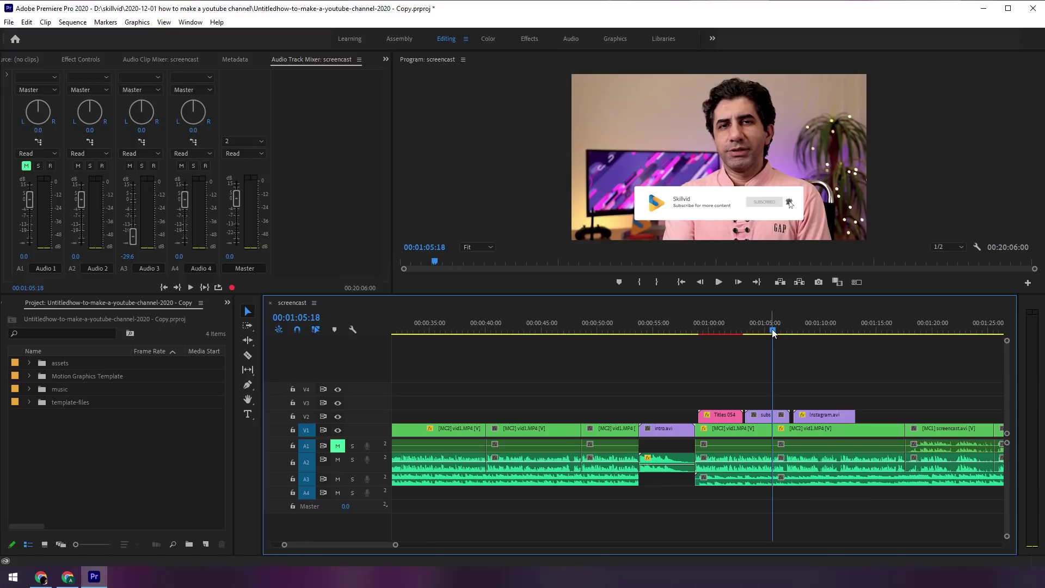
# - Play back the edit and review it around the 00:01:05:18 cut
pyautogui.press('space')
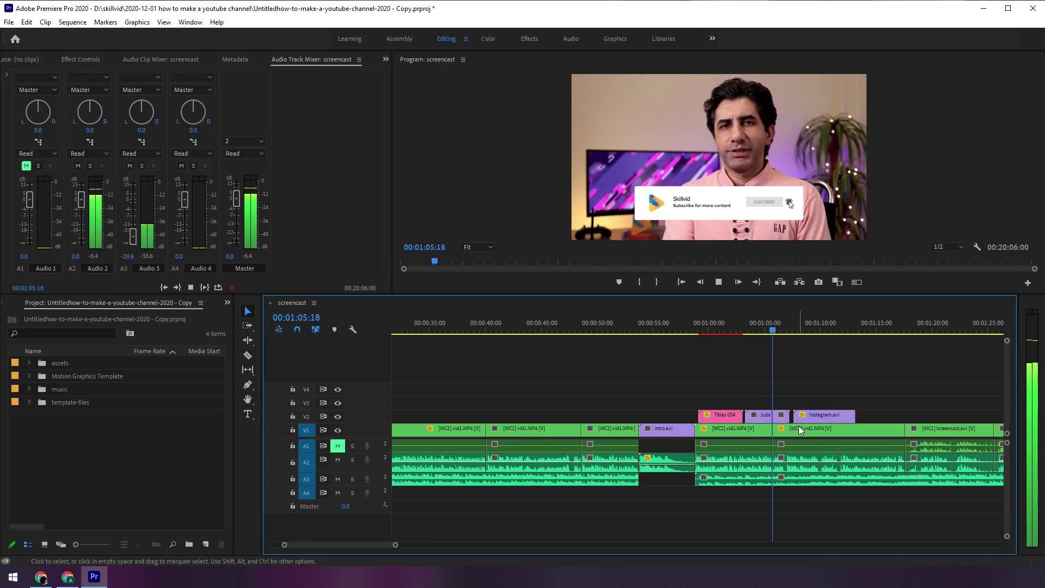
pyautogui.press('space')
pyautogui.click(774, 400)
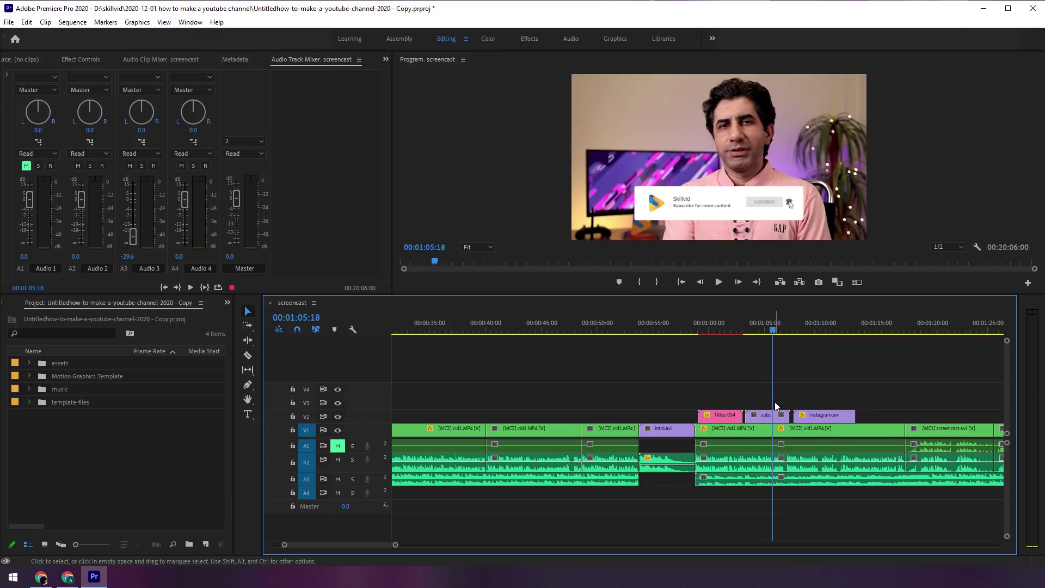
pyautogui.hotkey('shift', 'k')
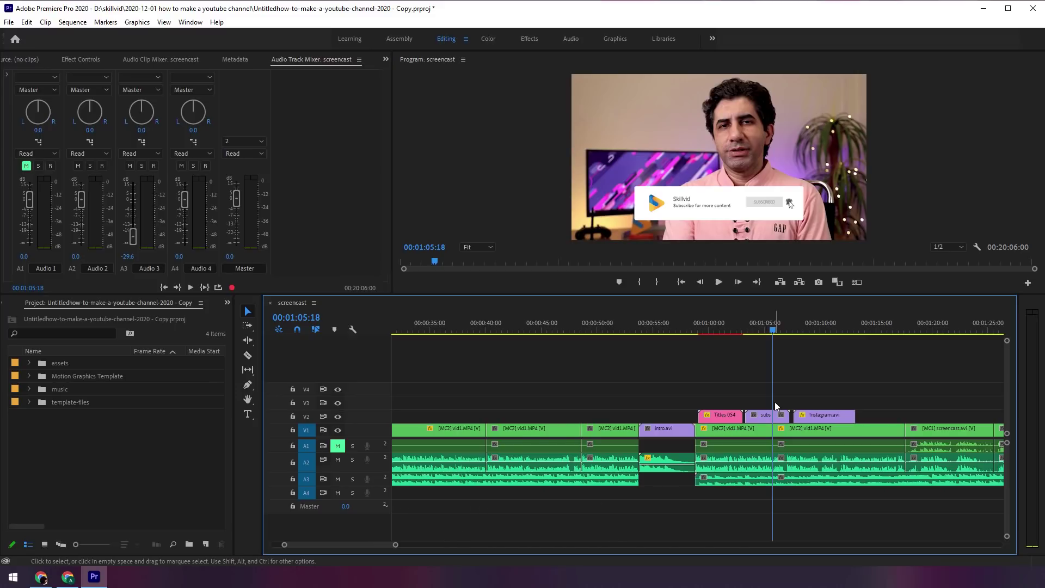
# - Change Playback Preroll to 2 seconds in Preferences and confirm
pyautogui.click(26, 22)
pyautogui.moveTo(72, 378)
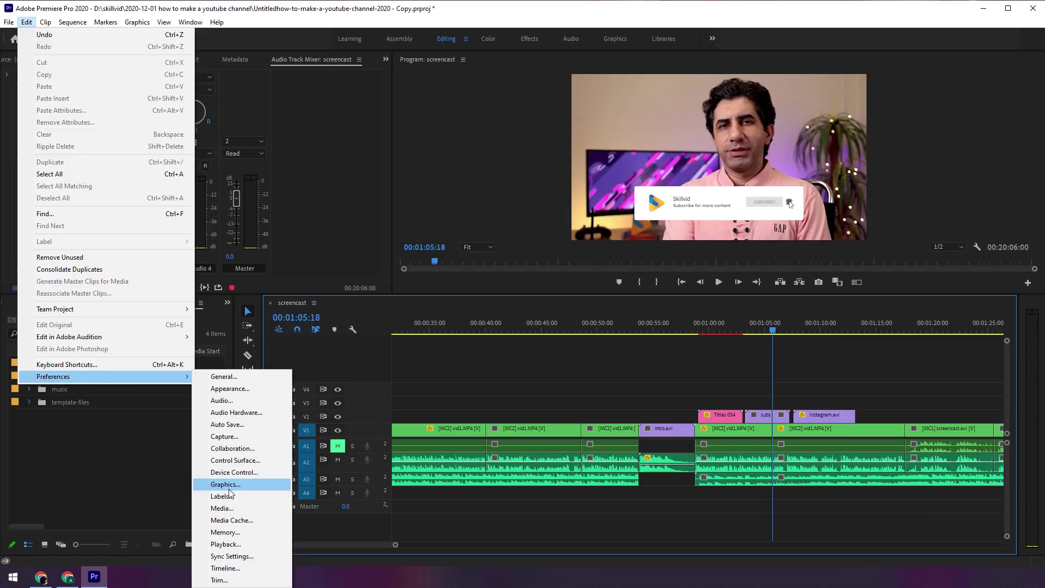
pyautogui.click(237, 546)
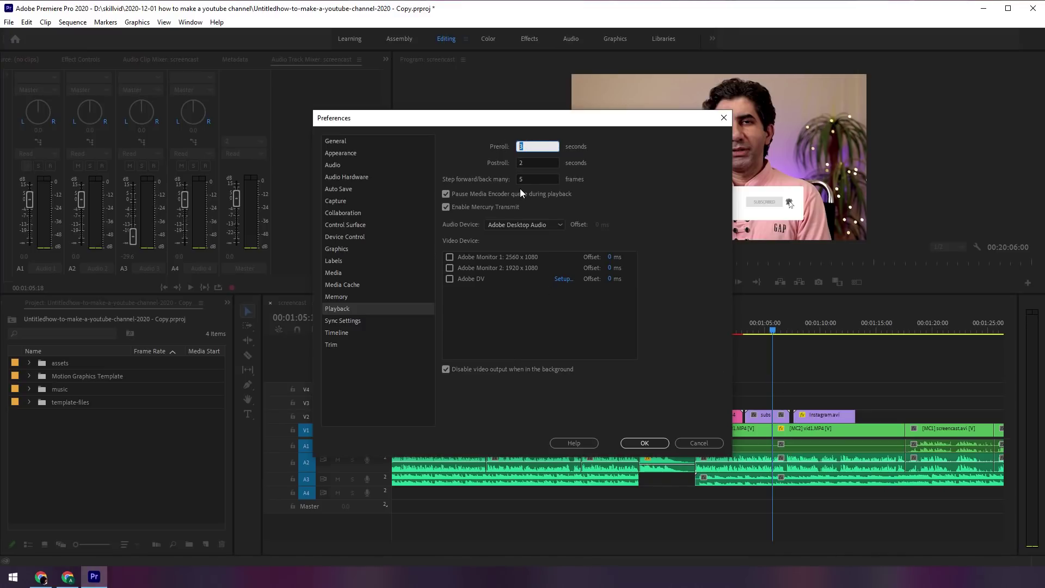
pyautogui.write('2')
pyautogui.click(644, 443)
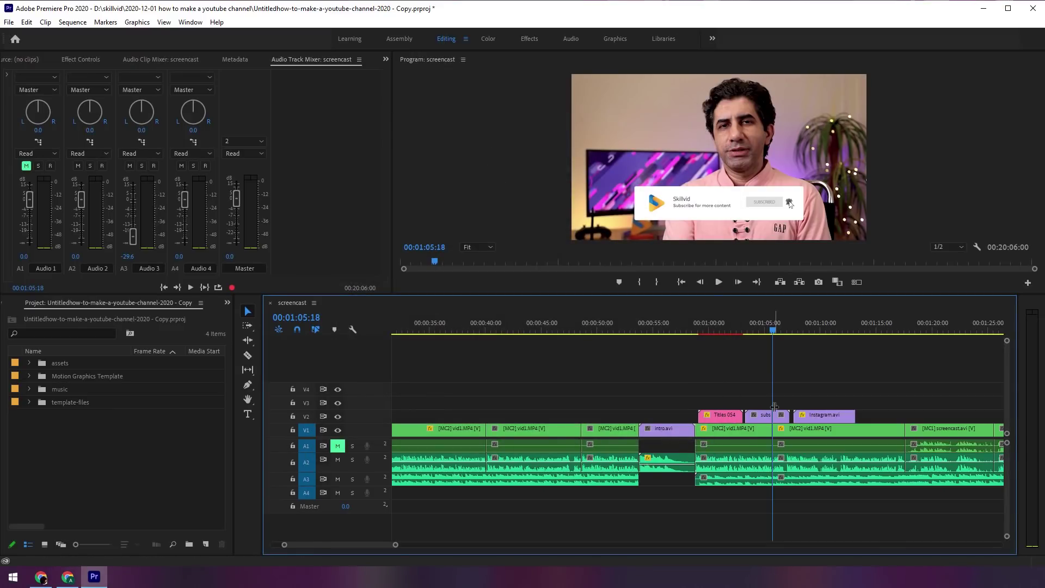
# - Preview with the new preroll, cut all tracks at 00:01:03:23 and delete the short pieces
pyautogui.hotkey('shift', 'k')
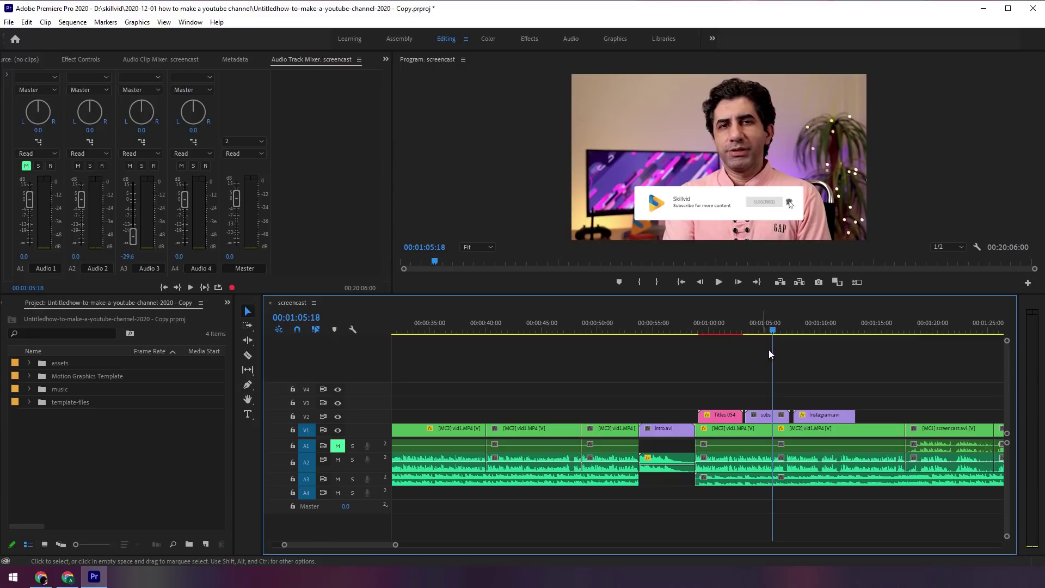
pyautogui.moveTo(773, 329); pyautogui.dragTo(743, 329)
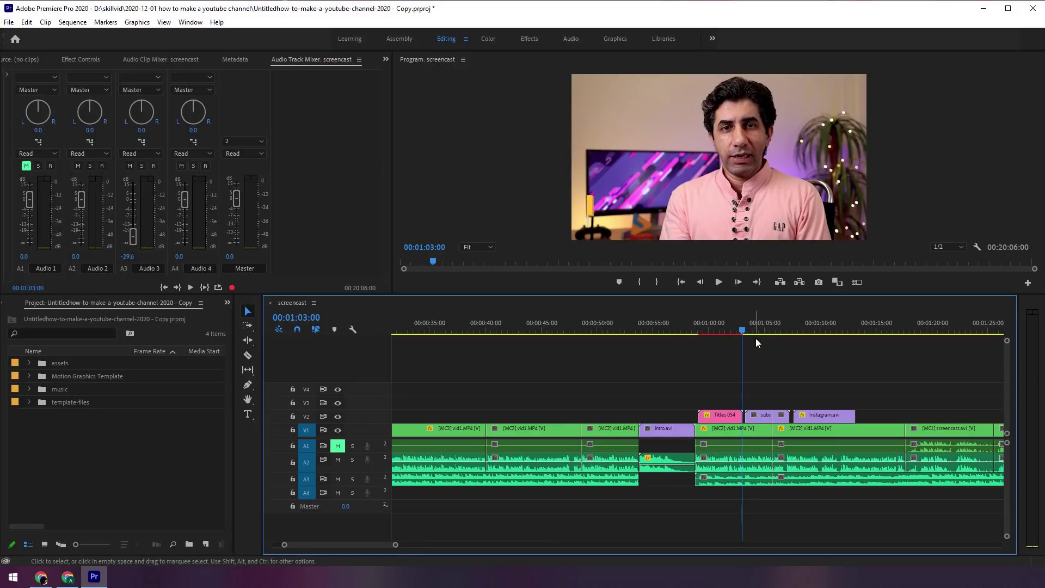
pyautogui.click(752, 329)
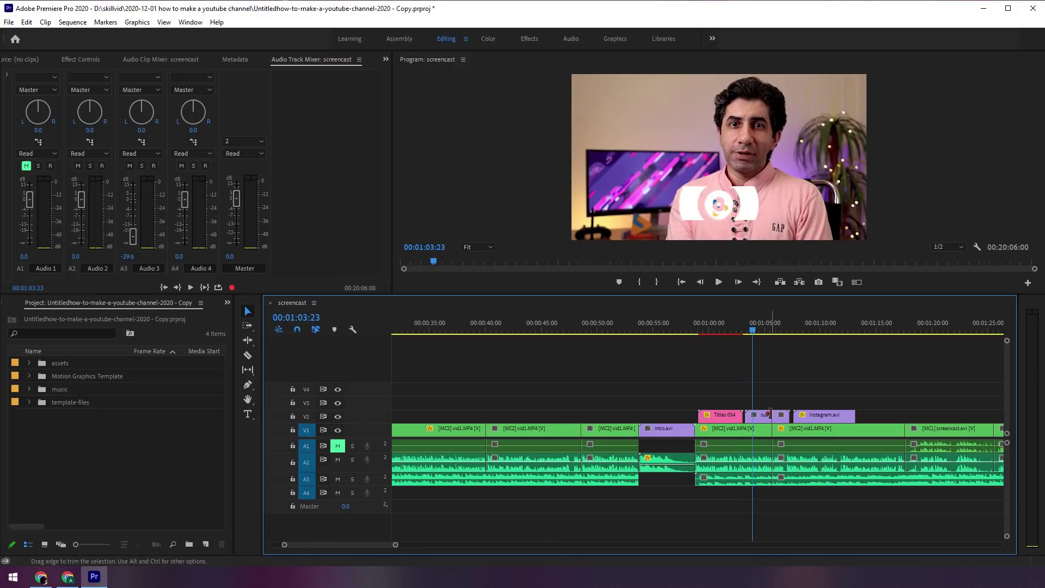
pyautogui.hotkey('ctrl', 'shift', 'k')
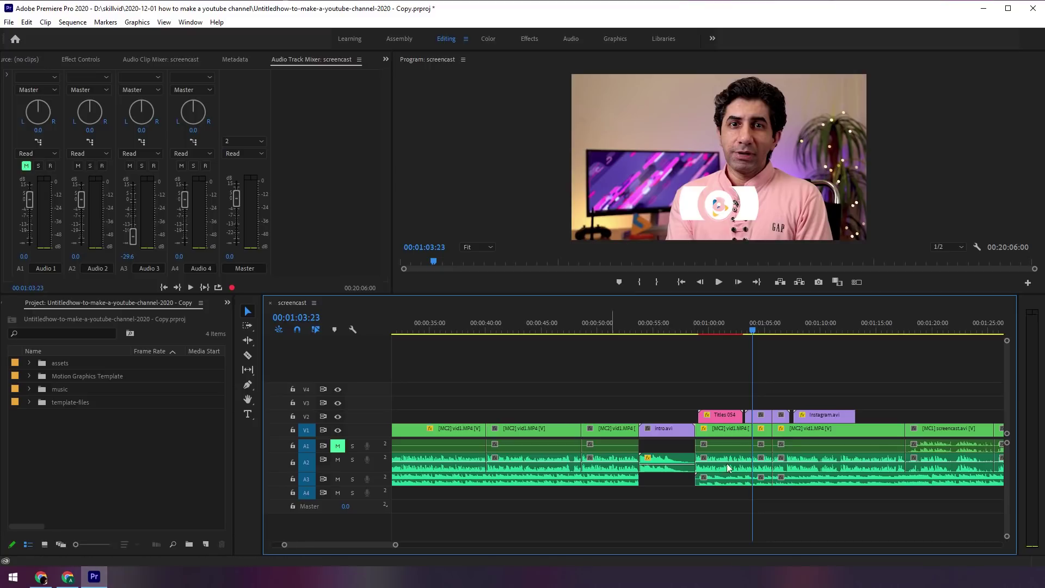
pyautogui.moveTo(758, 398); pyautogui.dragTo(757, 500)
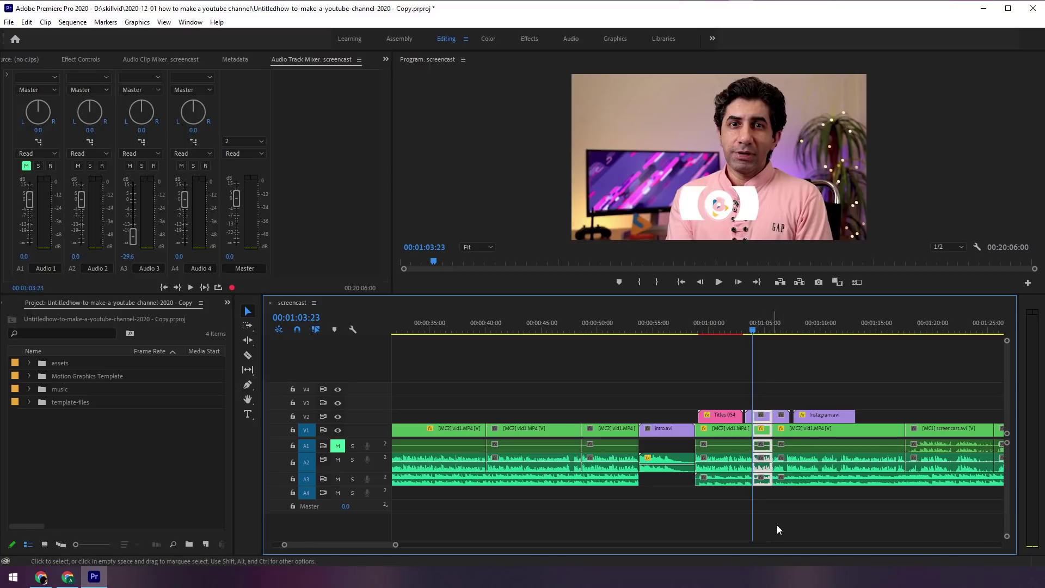
pyautogui.press('Delete')
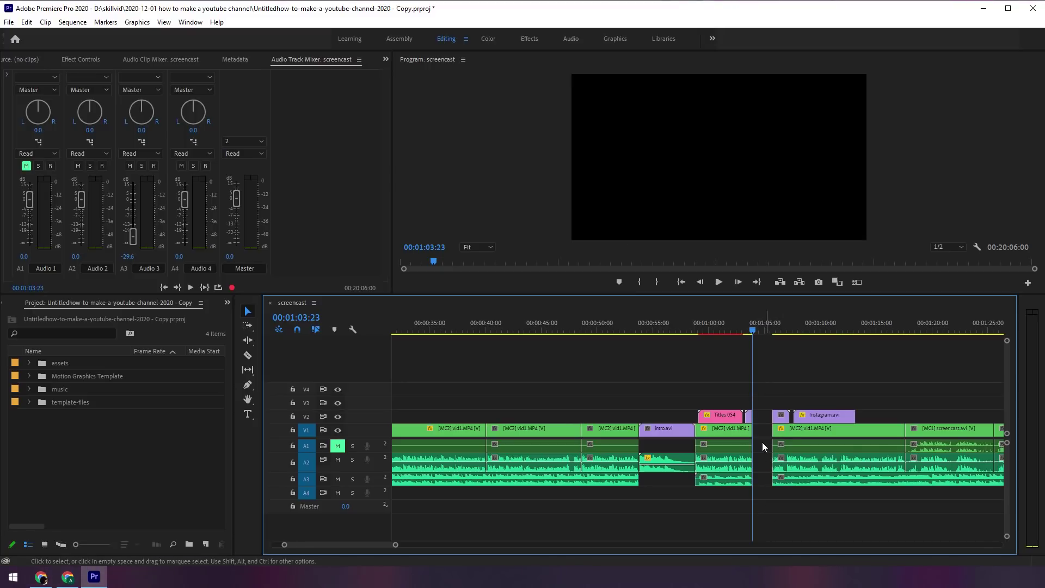
pyautogui.click(760, 416)
pyautogui.press('Delete')
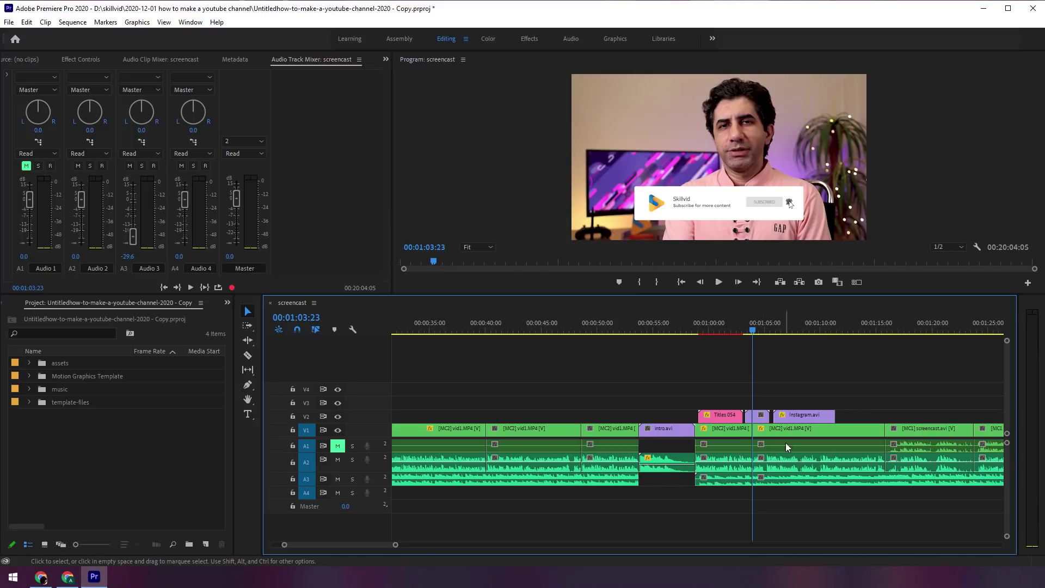
pyautogui.hotkey('ctrl', 'z')
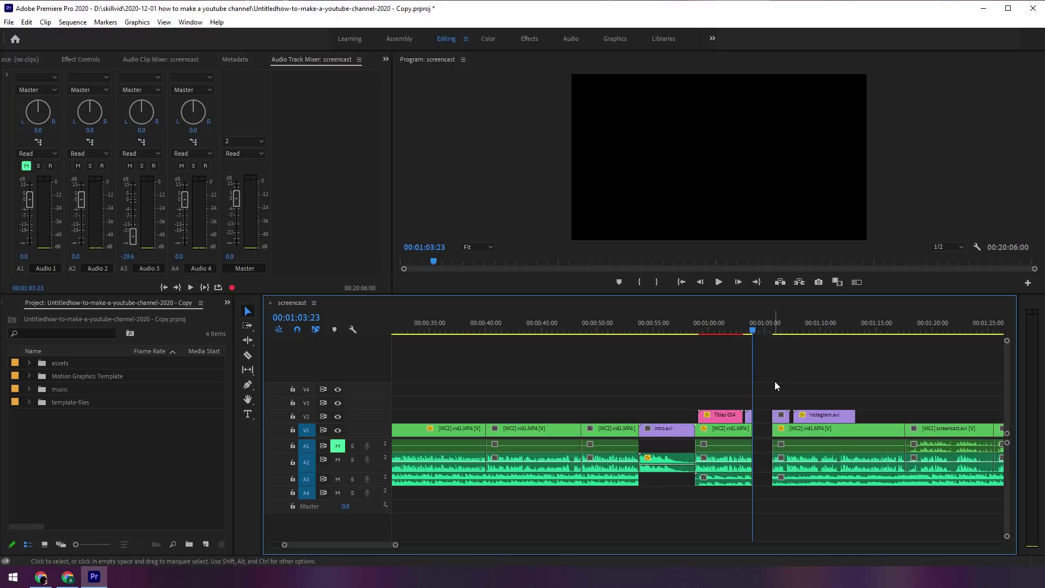
# - Zoom out, select all clips after the playhead, shift them later, then close the gap
pyautogui.moveTo(776, 386); pyautogui.dragTo(939, 486)
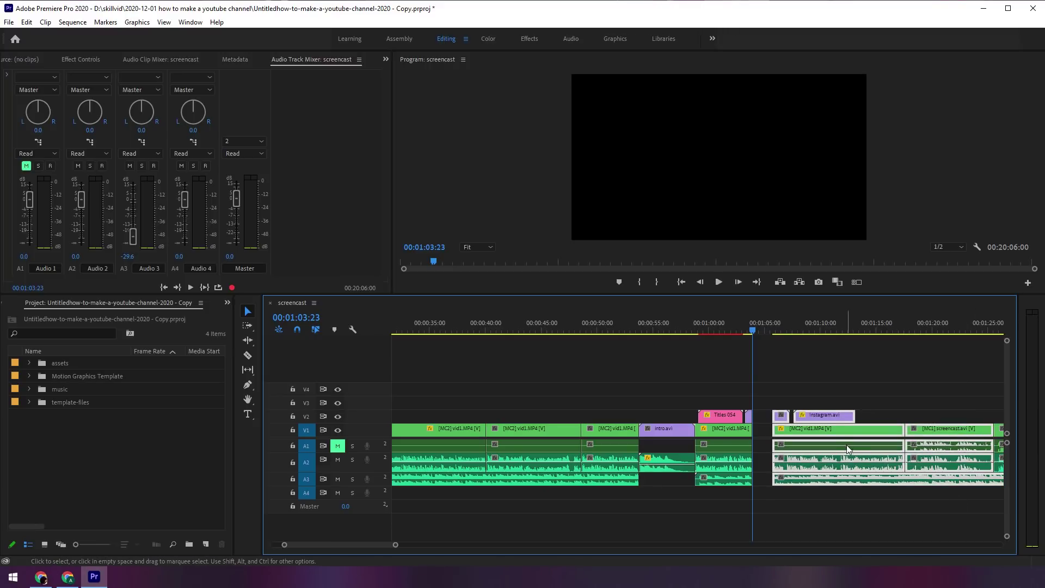
pyautogui.press('-')
pyautogui.press('-')
pyautogui.press('-')
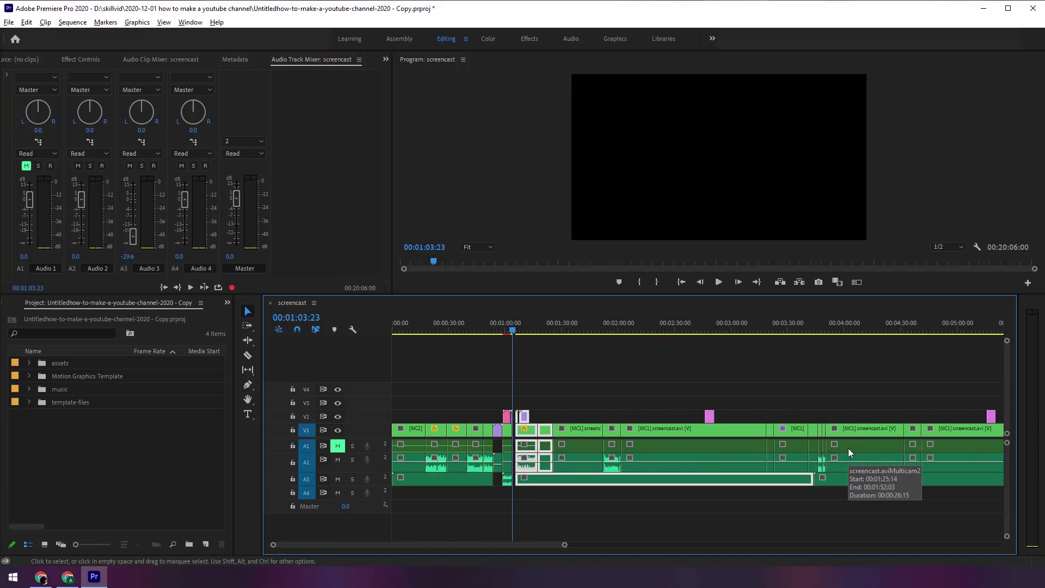
pyautogui.press('-')
pyautogui.press('-')
pyautogui.press('-')
pyautogui.press('-')
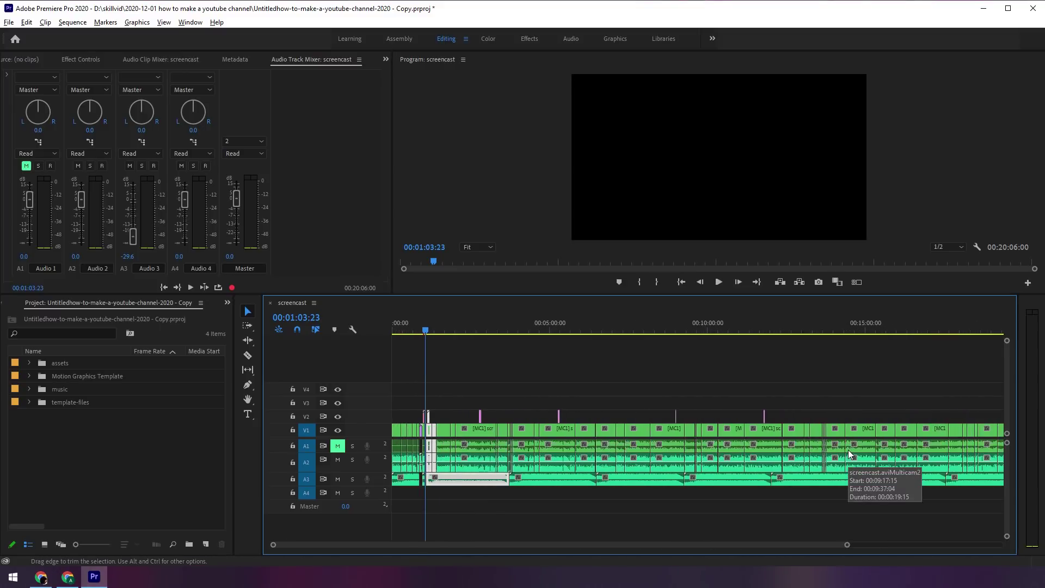
pyautogui.press('-')
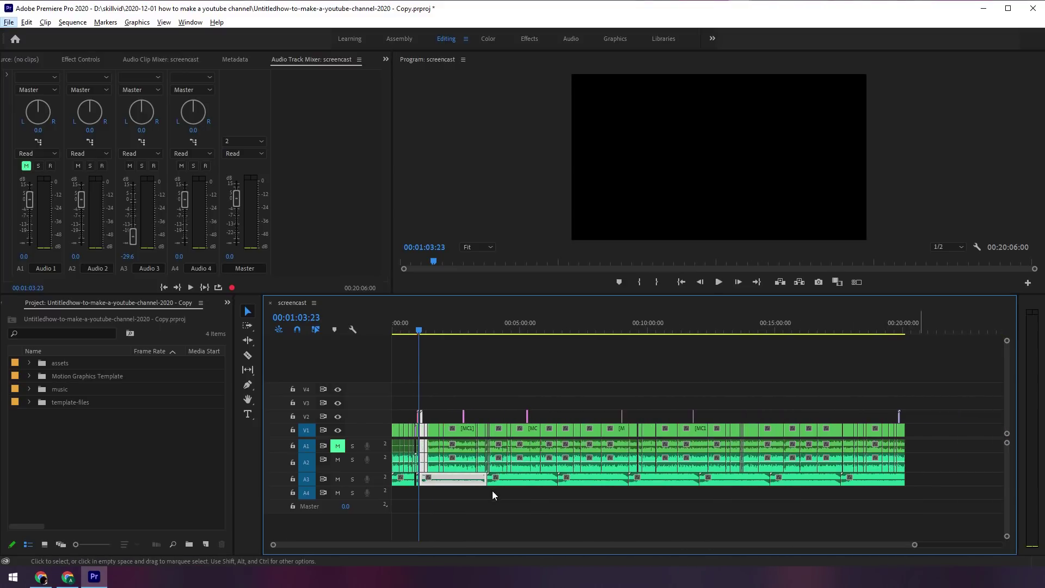
pyautogui.moveTo(934, 505); pyautogui.dragTo(421, 369)
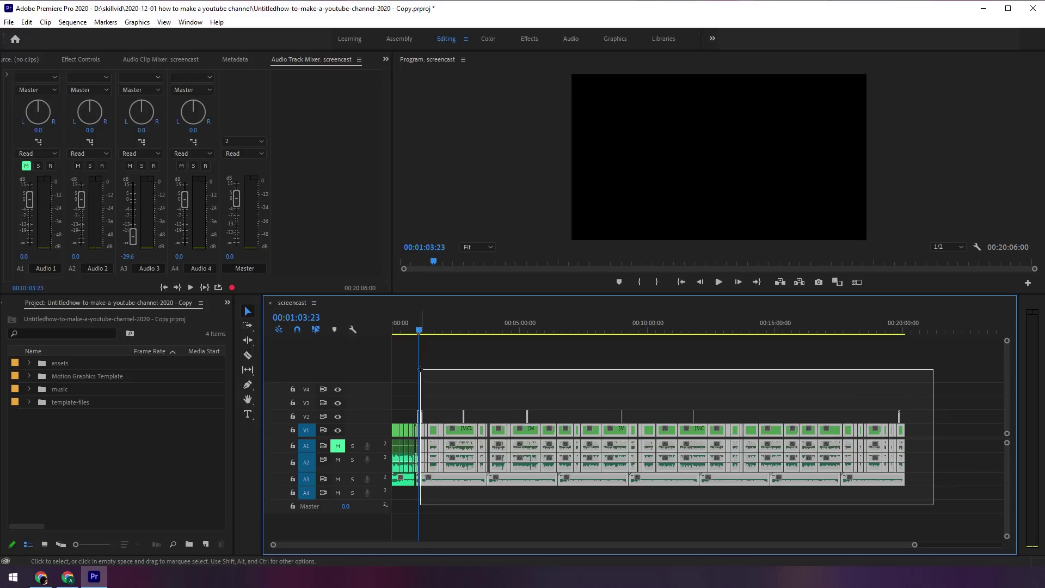
pyautogui.keyDown('alt'); pyautogui.scroll(3, 462, 432); pyautogui.keyUp('alt')
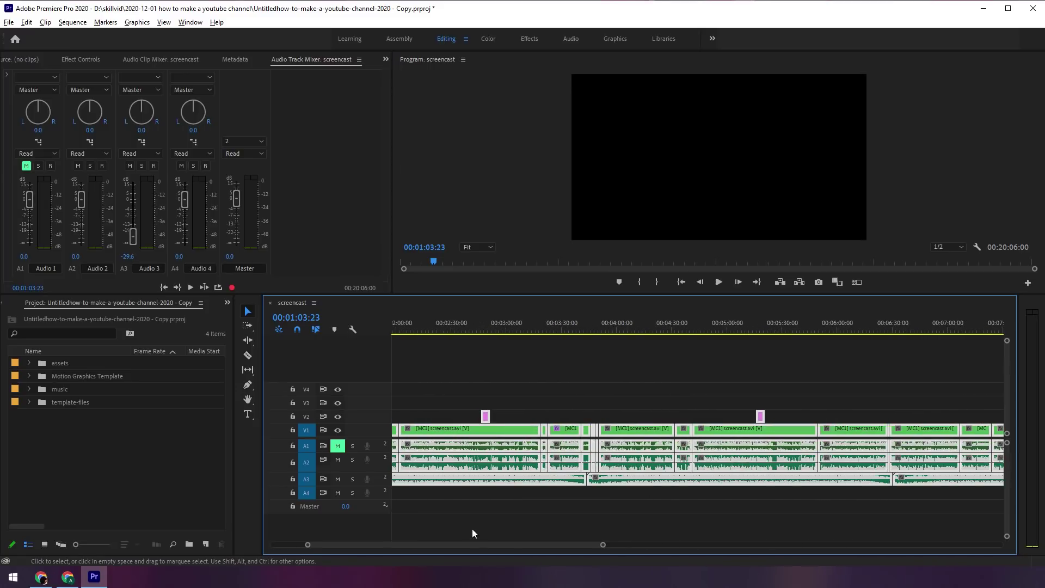
pyautogui.scroll(5, 439, 541)
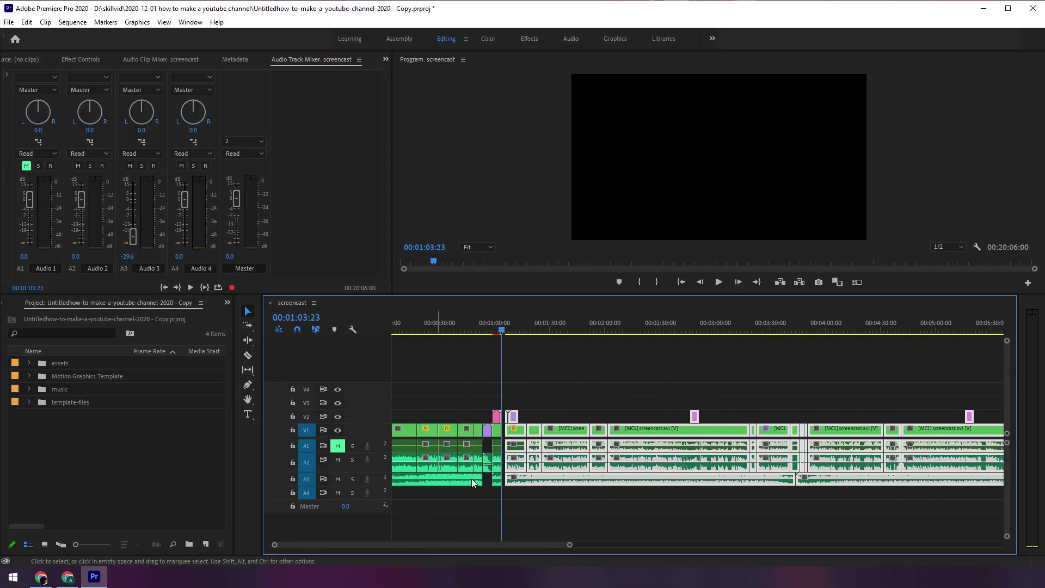
pyautogui.moveTo(508, 436); pyautogui.dragTo(515, 436)
pyautogui.scroll(2, 505, 449)
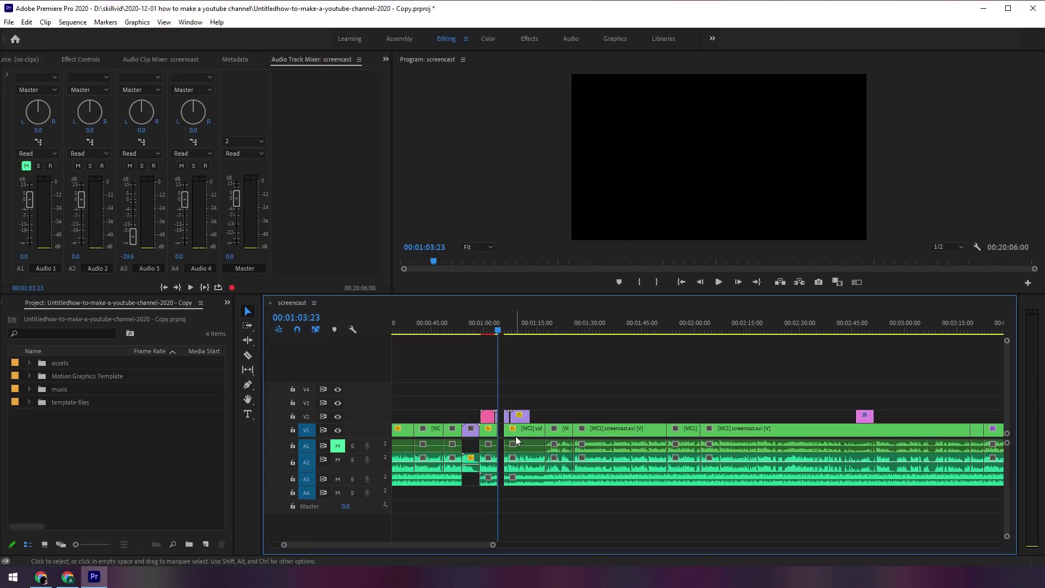
pyautogui.hotkey('ctrl', 'z')
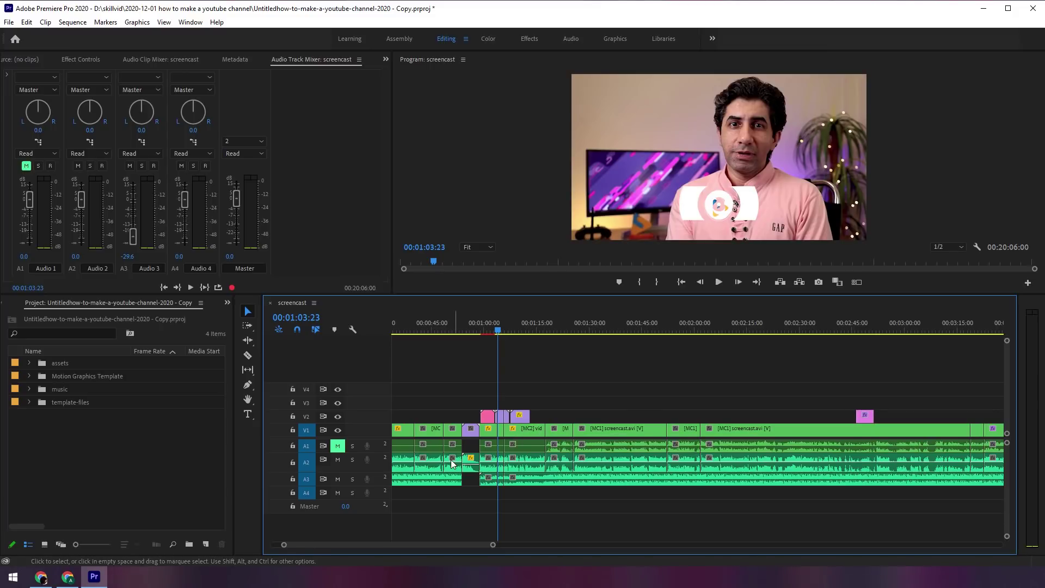
pyautogui.scroll(3, 466, 446)
pyautogui.scroll(1, 466, 446)
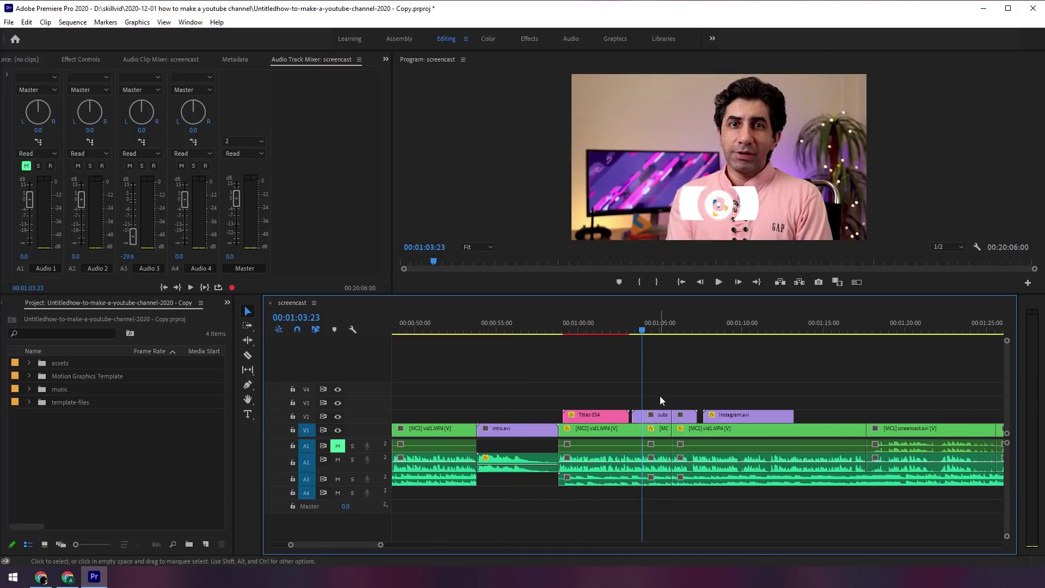
# - Ripple delete the short subscribe clip and its audio near 1:04
pyautogui.moveTo(652, 386); pyautogui.dragTo(658, 500)
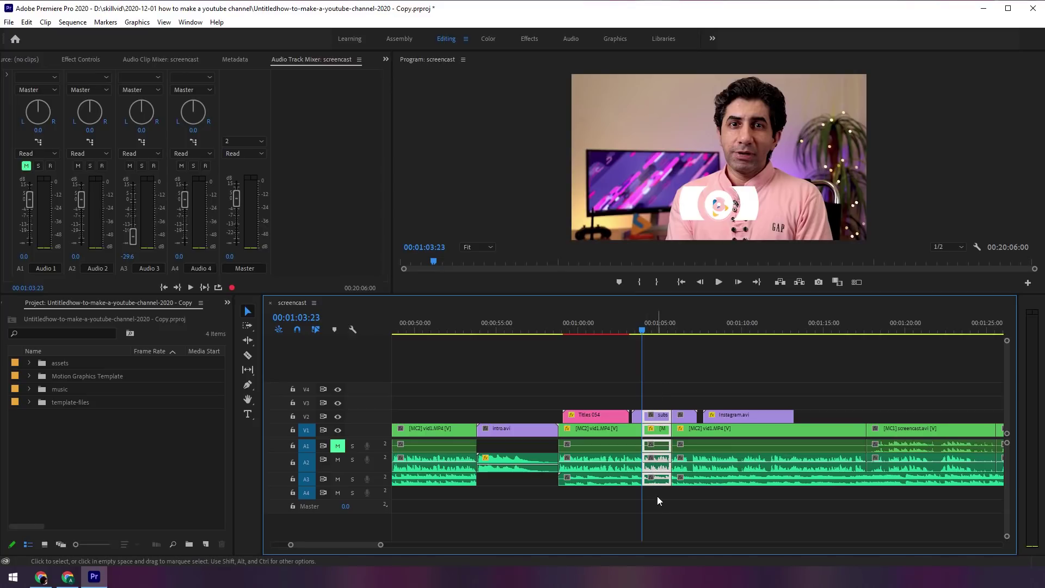
pyautogui.rightClick(654, 426)
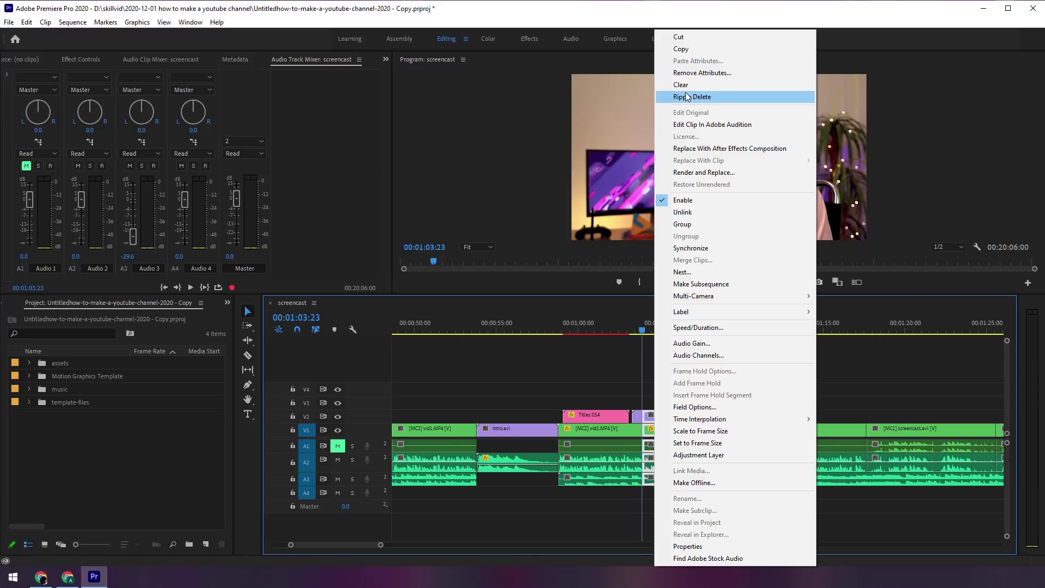
pyautogui.click(632, 388)
pyautogui.moveTo(655, 395); pyautogui.dragTo(659, 501)
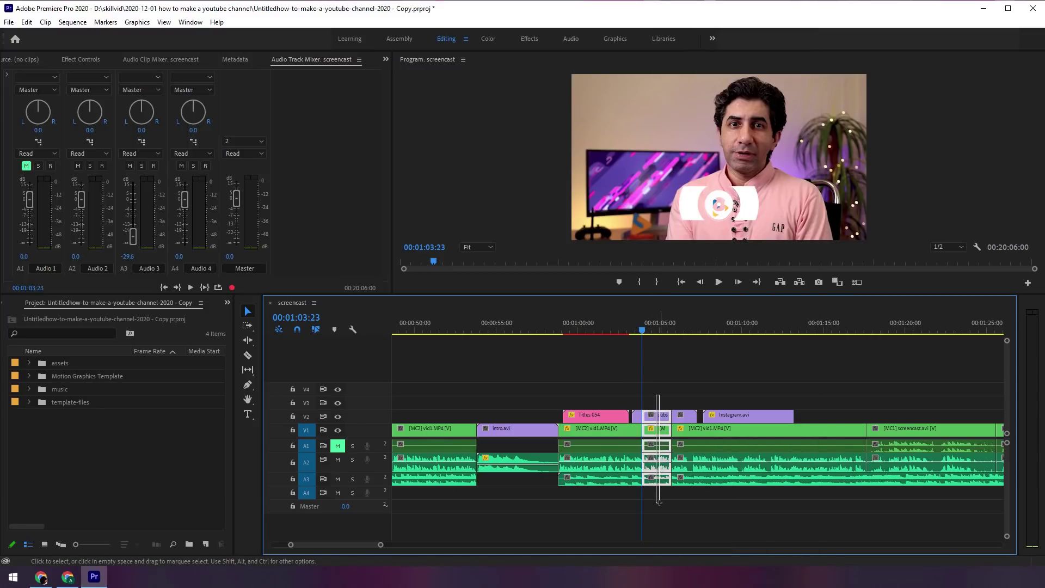
pyautogui.press('Delete')
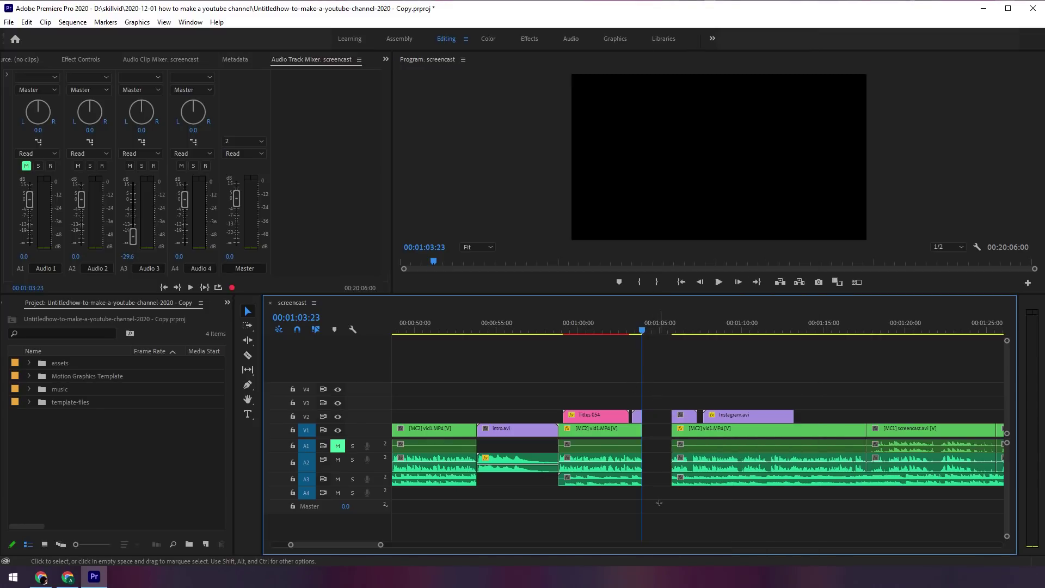
pyautogui.hotkey('ctrl', 'z')
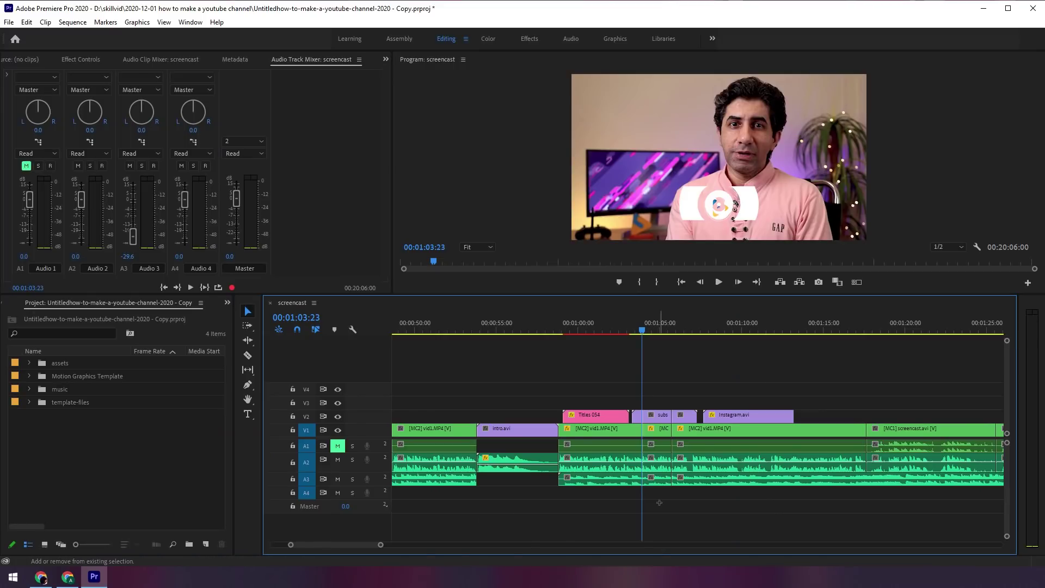
pyautogui.click(660, 415)
pyautogui.hotkey('shift', 'Delete')
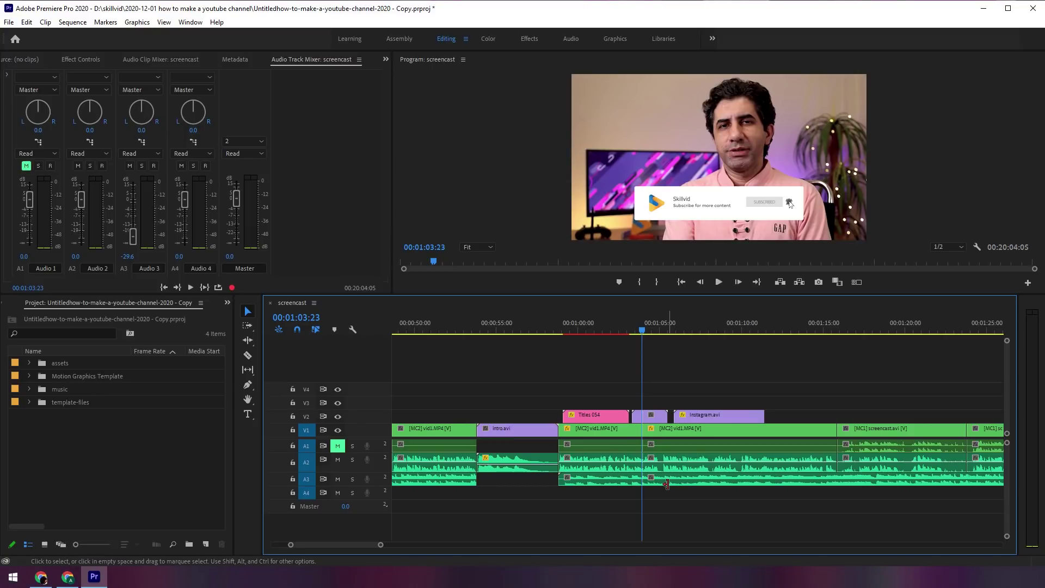
# - Cut all tracks at 1:07:03 and 1:08:10, ripple delete the piece between, and replay it
pyautogui.click(701, 333)
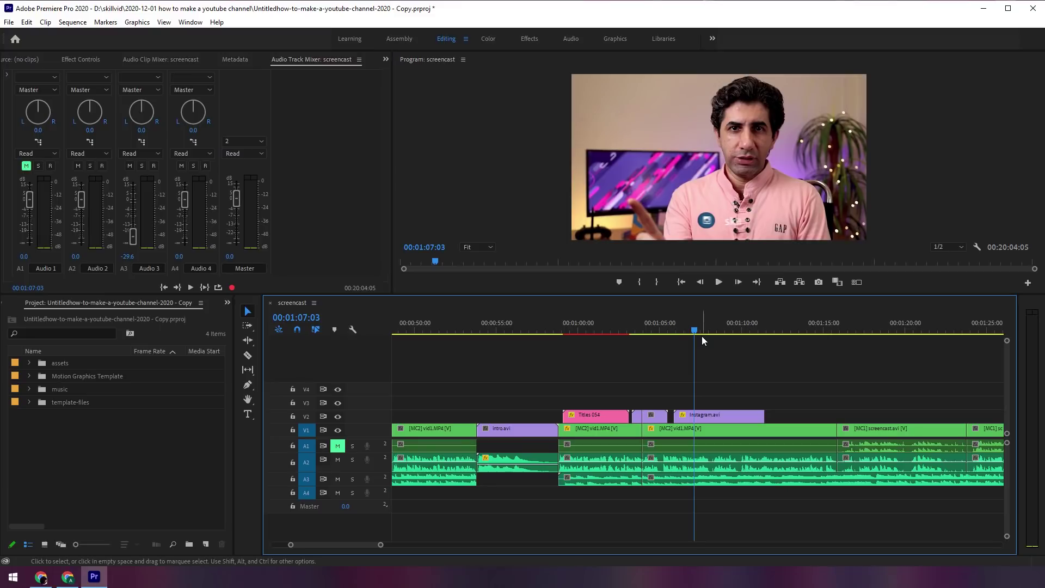
pyautogui.hotkey('ctrl', 'shift', 'k')
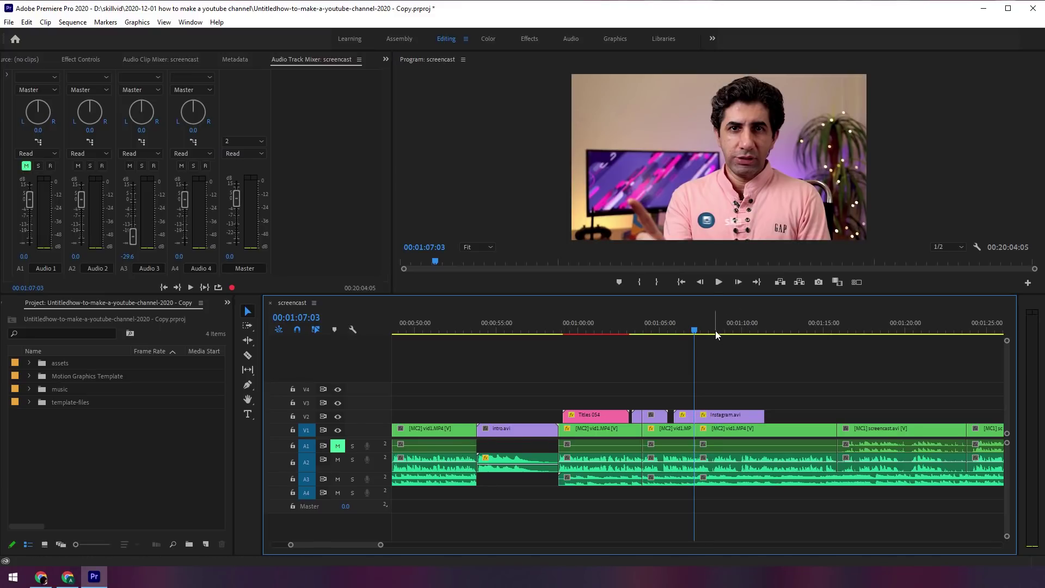
pyautogui.press('space')
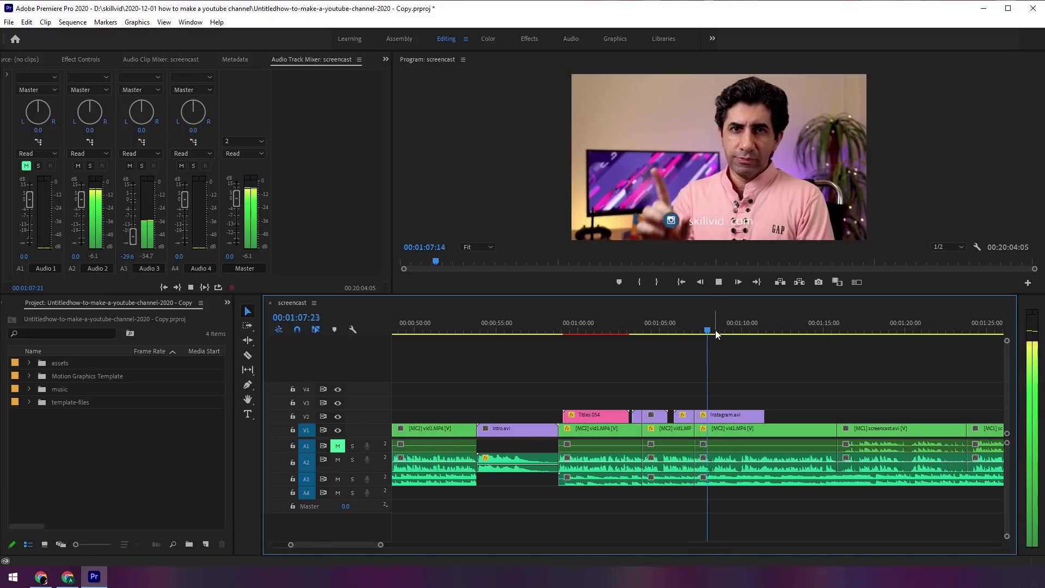
pyautogui.press('space')
pyautogui.hotkey('ctrl', 'shift', 'k')
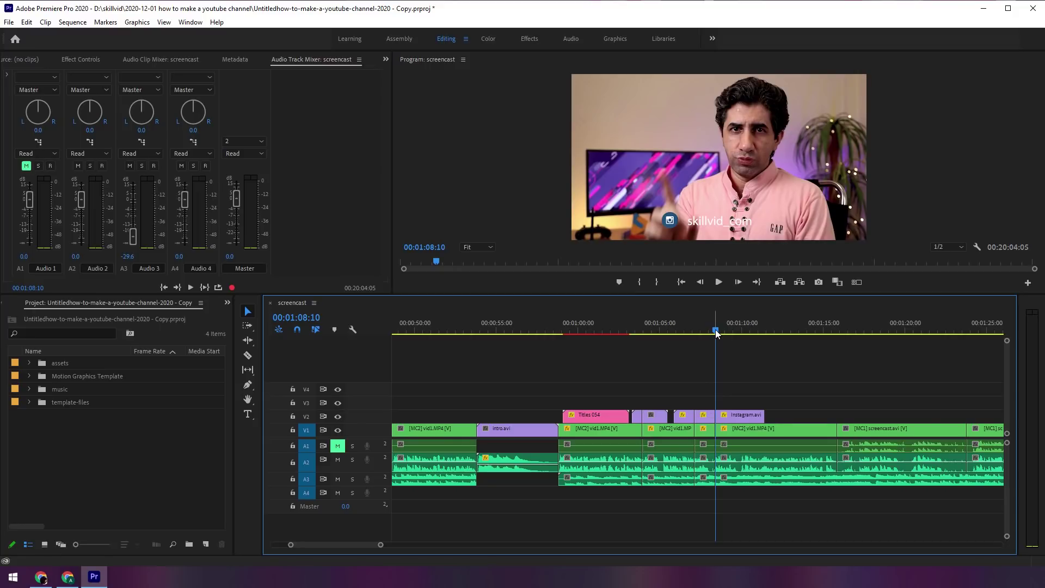
pyautogui.press('space')
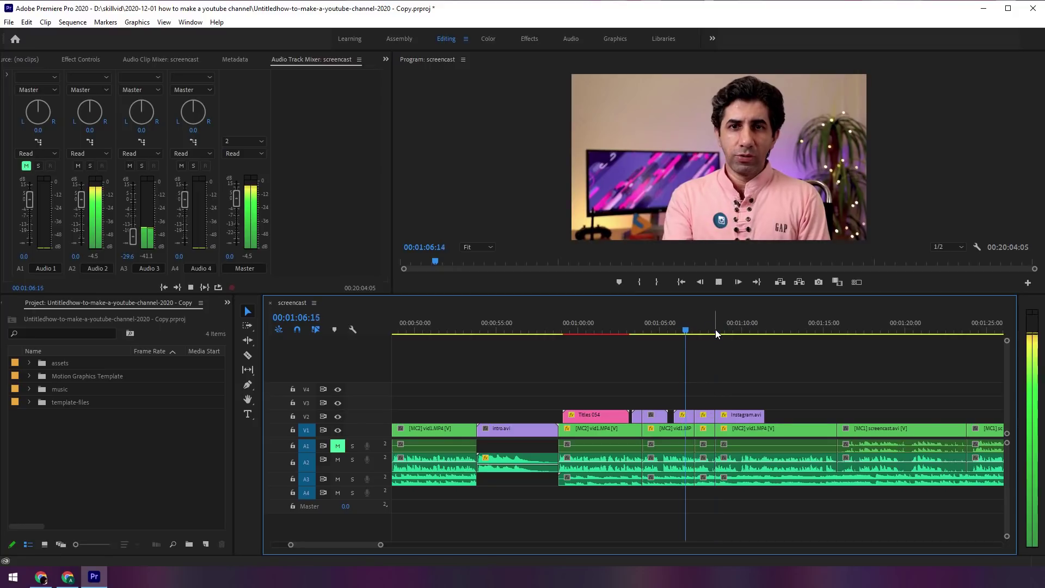
pyautogui.click(715, 331)
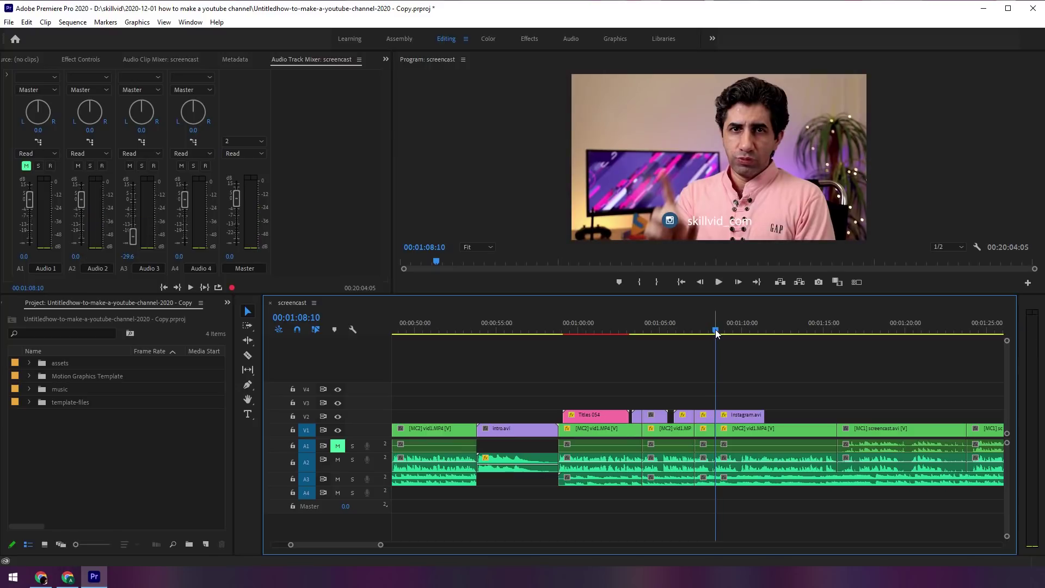
pyautogui.moveTo(704, 391); pyautogui.dragTo(710, 511)
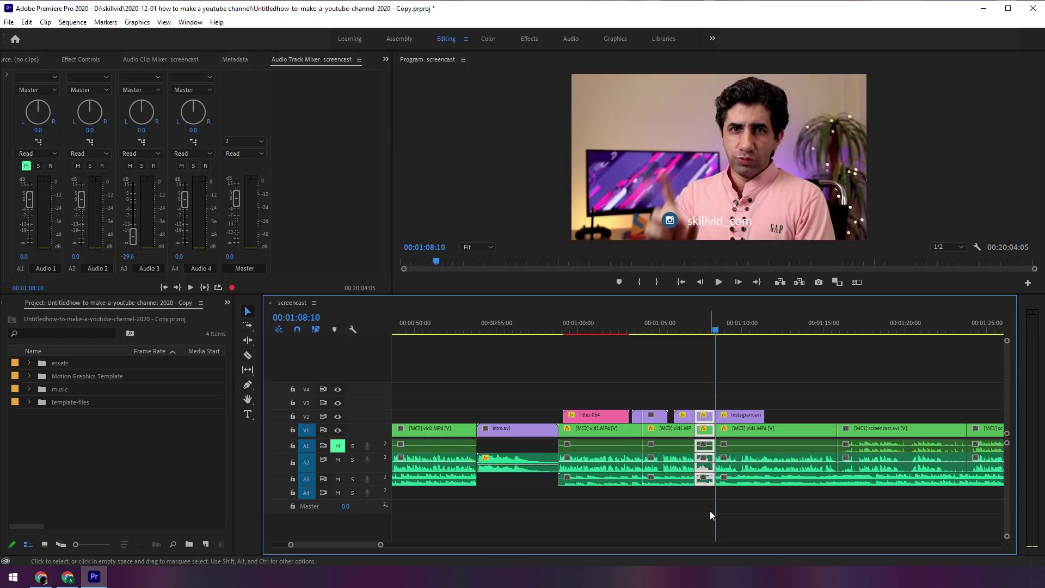
pyautogui.hotkey('shift', 'Delete')
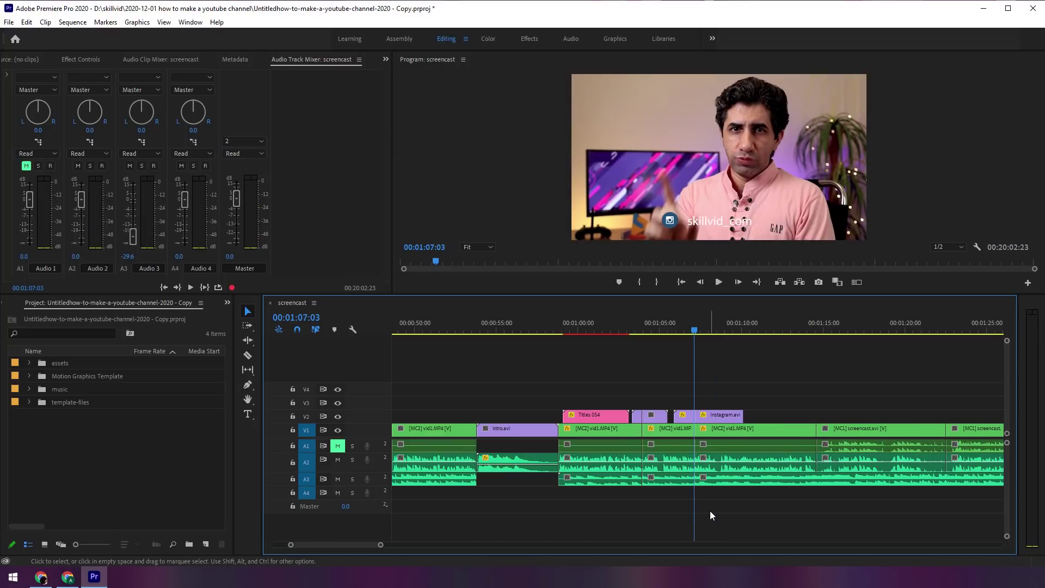
pyautogui.hotkey('shift', 'k')
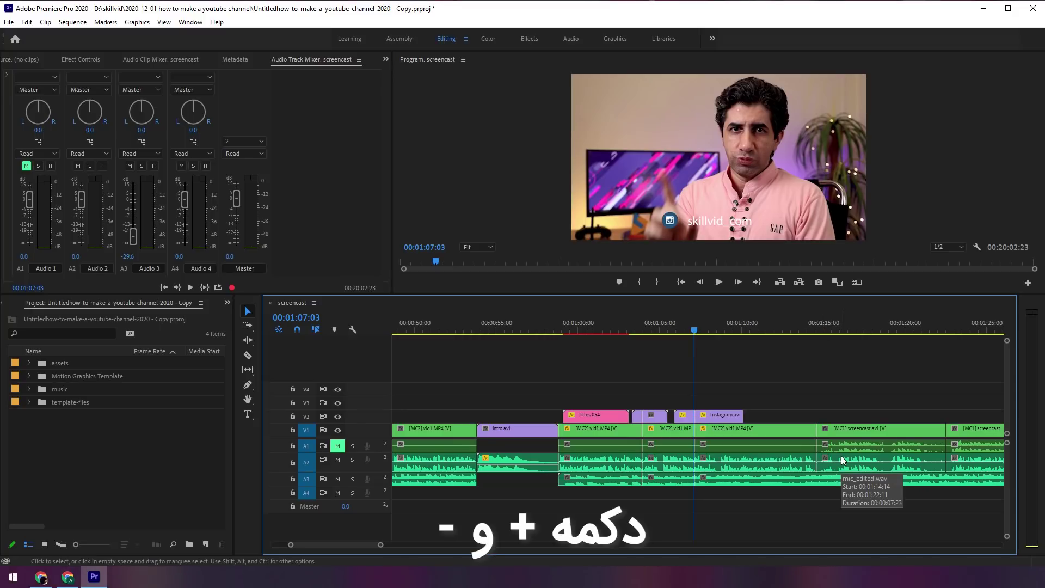
# - Zoom in and out around the cuts near 1:07 and set the playhead to 1:09:03
pyautogui.press('=')
pyautogui.press('=')
pyautogui.press('=')
pyautogui.press('-')
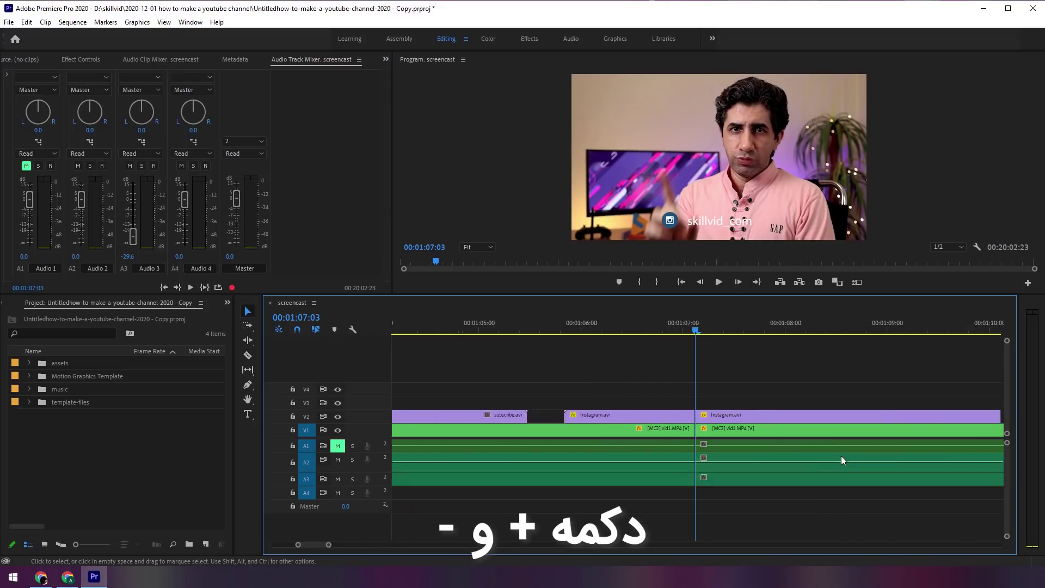
pyautogui.press('-')
pyautogui.press('-')
pyautogui.press('-')
pyautogui.press('-')
pyautogui.press('-')
pyautogui.press('-')
pyautogui.press('=')
pyautogui.press('=')
pyautogui.press('=')
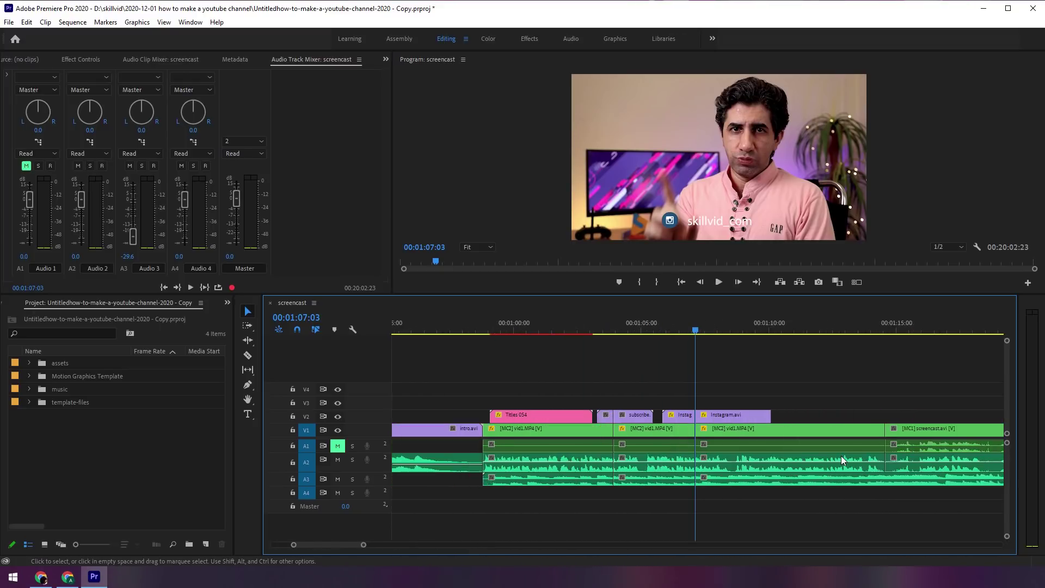
pyautogui.press('=')
pyautogui.press('=')
pyautogui.click(898, 327)
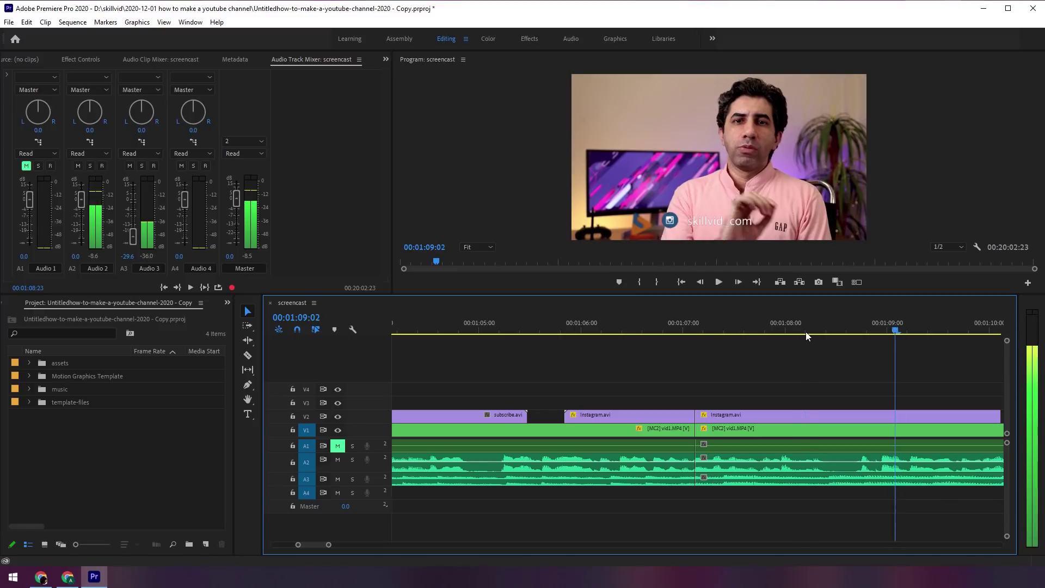
# - Jump to the screencast footage at about 1:32:20, zoom around it, then fit the whole sequence
pyautogui.press('-')
pyautogui.press('-')
pyautogui.press('-')
pyautogui.click(859, 329)
pyautogui.press('=')
pyautogui.press('-')
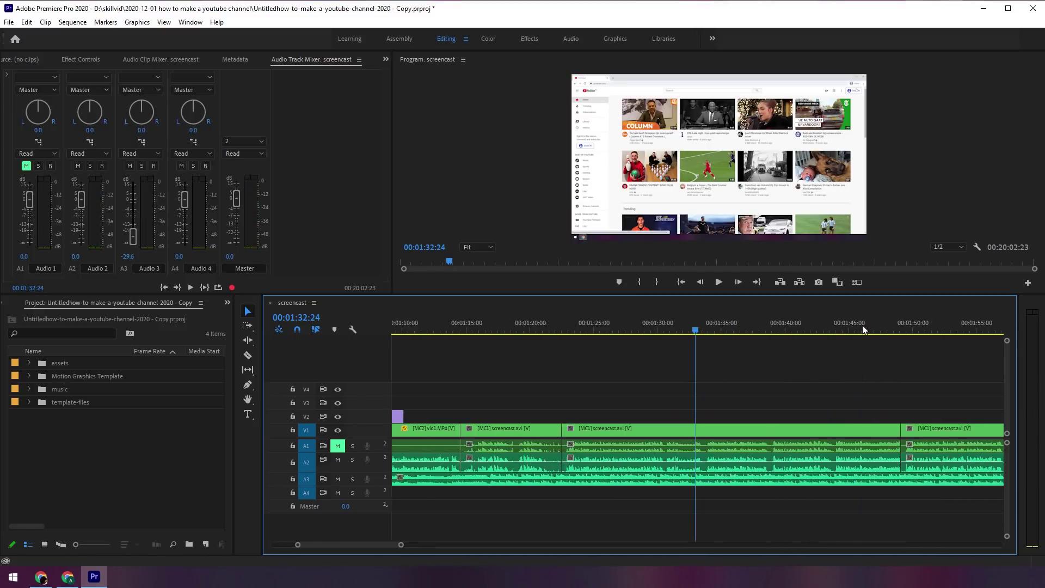
pyautogui.press('=')
pyautogui.press('-')
pyautogui.press('=')
pyautogui.press('=')
pyautogui.press('=')
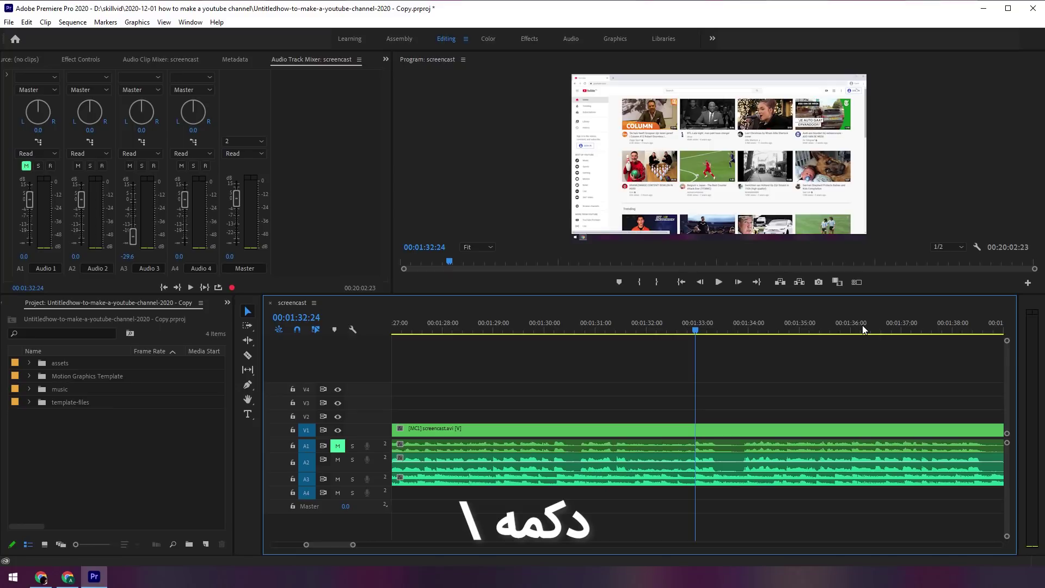
pyautogui.press('\\')
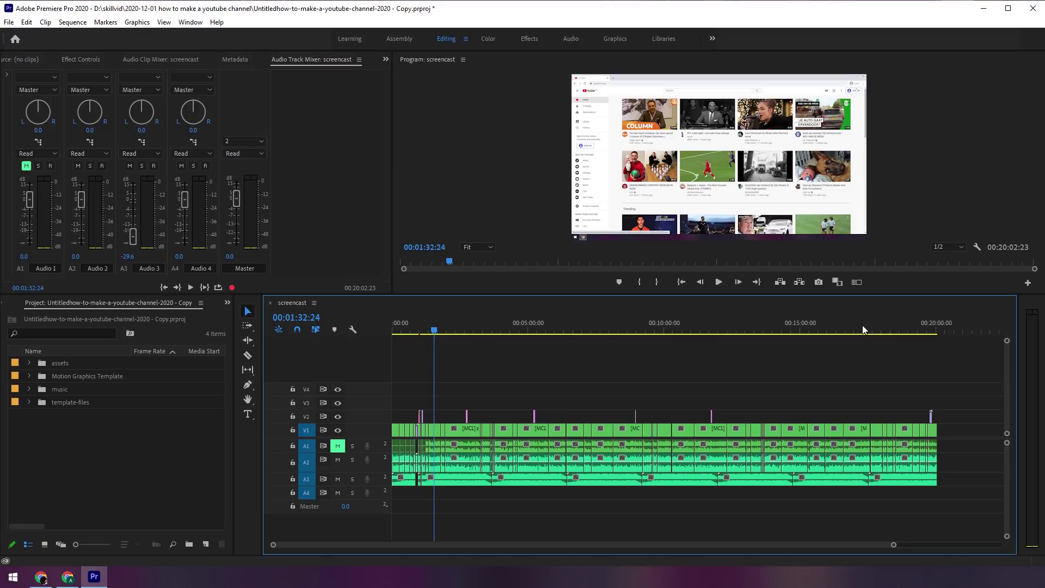
# - Drag the playhead to about 17:23 and zoom in and out around the YouTube Studio footage
pyautogui.moveTo(435, 333); pyautogui.dragTo(864, 338)
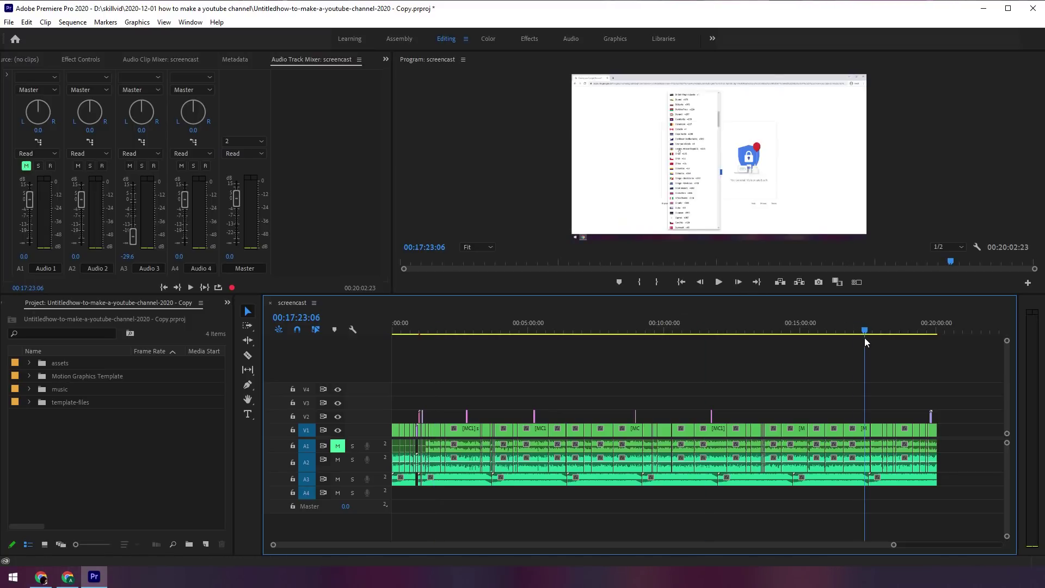
pyautogui.press('=')
pyautogui.press('=')
pyautogui.press('=')
pyautogui.press('=')
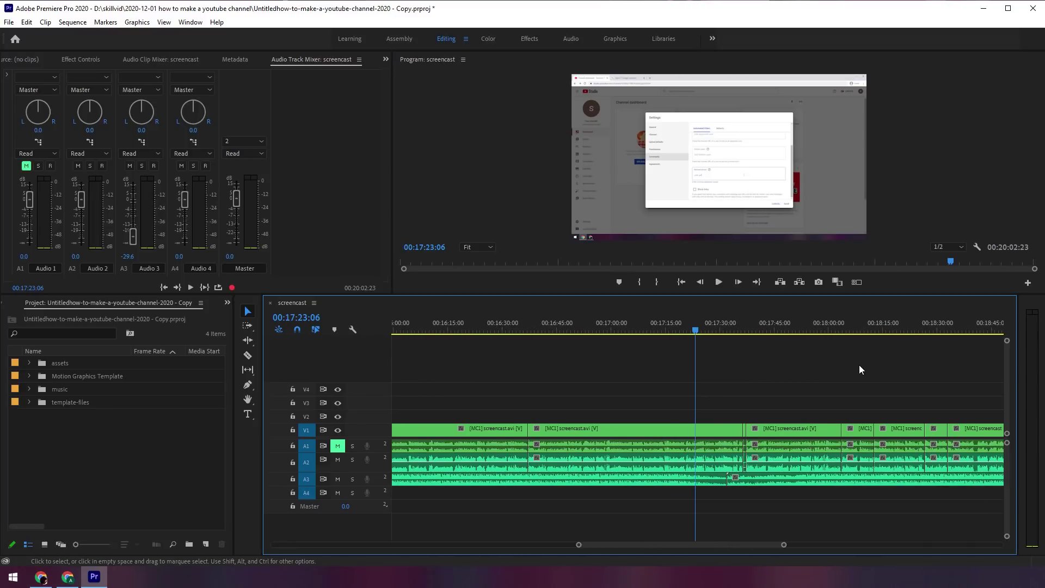
pyautogui.press('=')
pyautogui.press('=')
pyautogui.press('=')
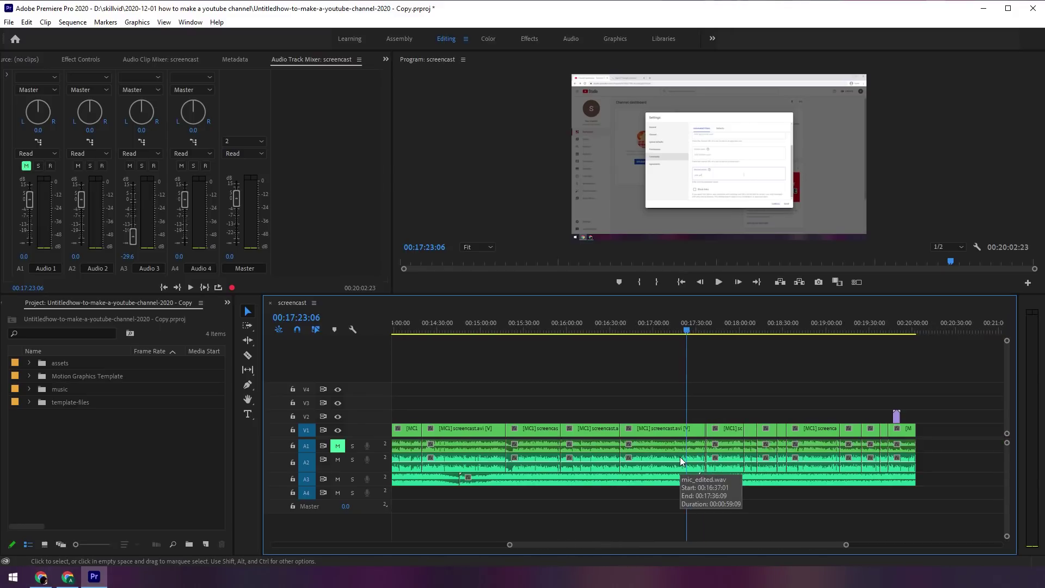
pyautogui.press('-')
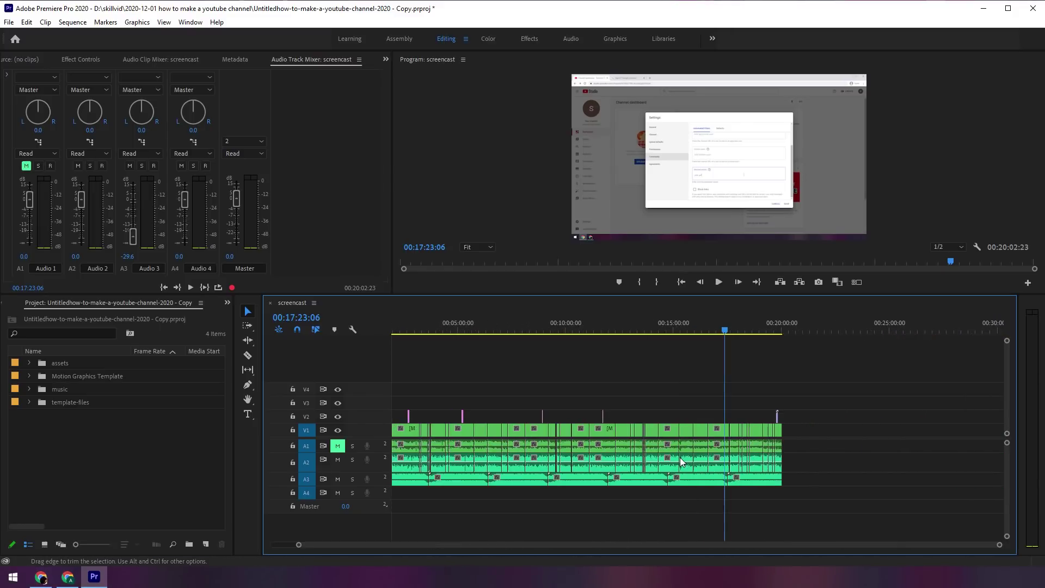
pyautogui.press('-')
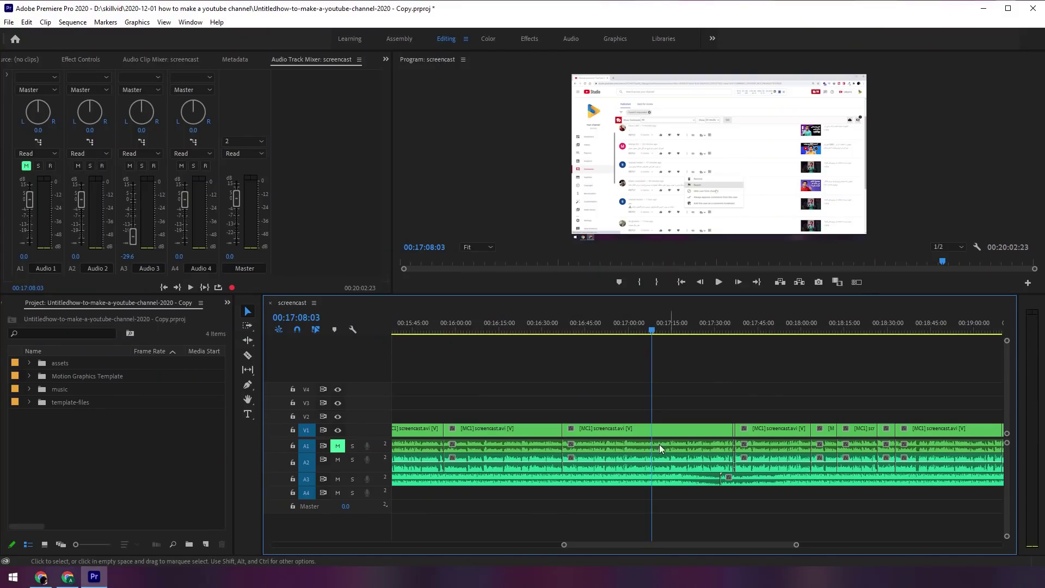
# - Scrub back to the presenter shot at 01:13:17 and zoom the timeline in around it
pyautogui.moveTo(598, 548); pyautogui.dragTo(466, 548)
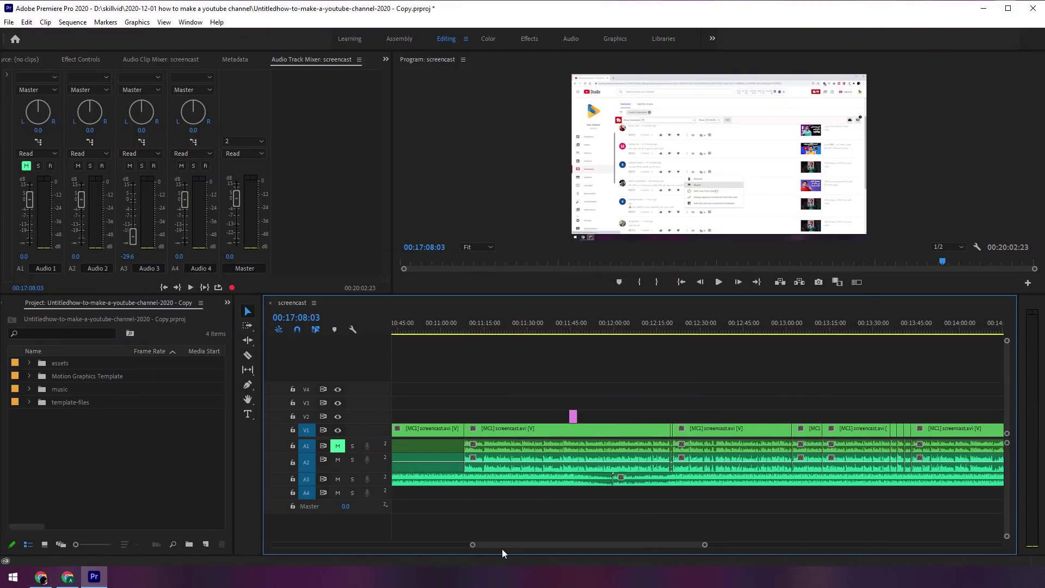
pyautogui.scroll(-5, 526, 454)
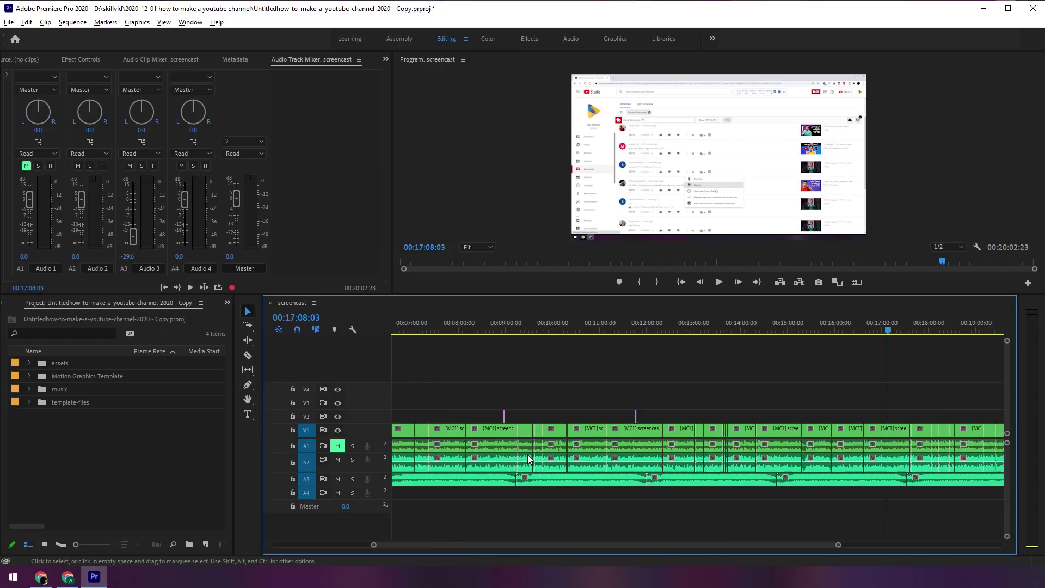
pyautogui.moveTo(647, 335)
pyautogui.mouseDown()
pyautogui.moveTo(418, 358)
pyautogui.moveTo(478, 338)
pyautogui.mouseUp()
pyautogui.scroll(4, 414, 403)
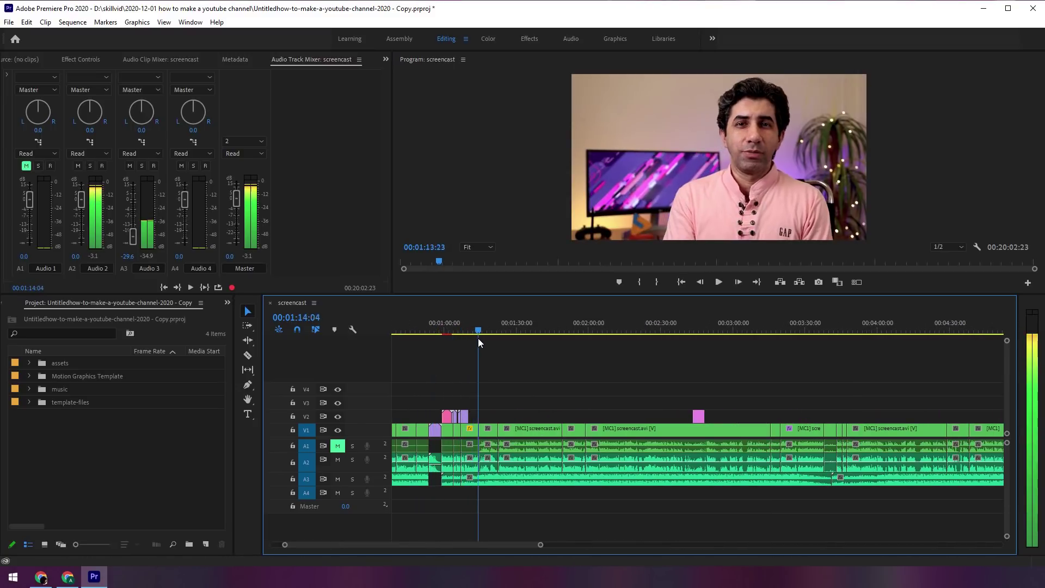
pyautogui.moveTo(478, 340)
pyautogui.mouseDown()
pyautogui.moveTo(486, 343)
pyautogui.moveTo(476, 340)
pyautogui.mouseUp()
pyautogui.press('=')
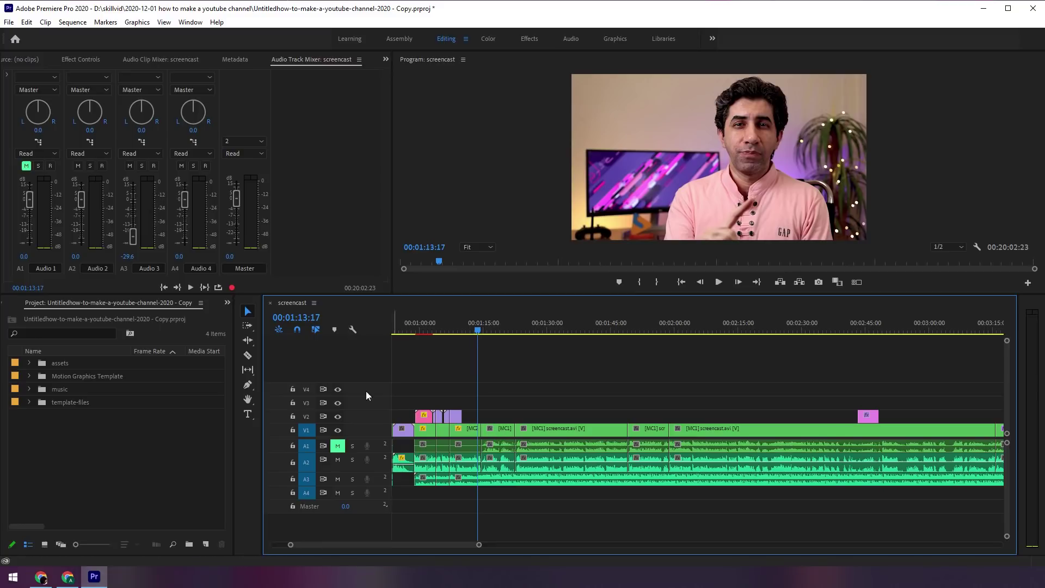
# - Roll the V1 edit point near 1:13 about one second later using the Rolling Edit tool (N)
pyautogui.click(248, 340)
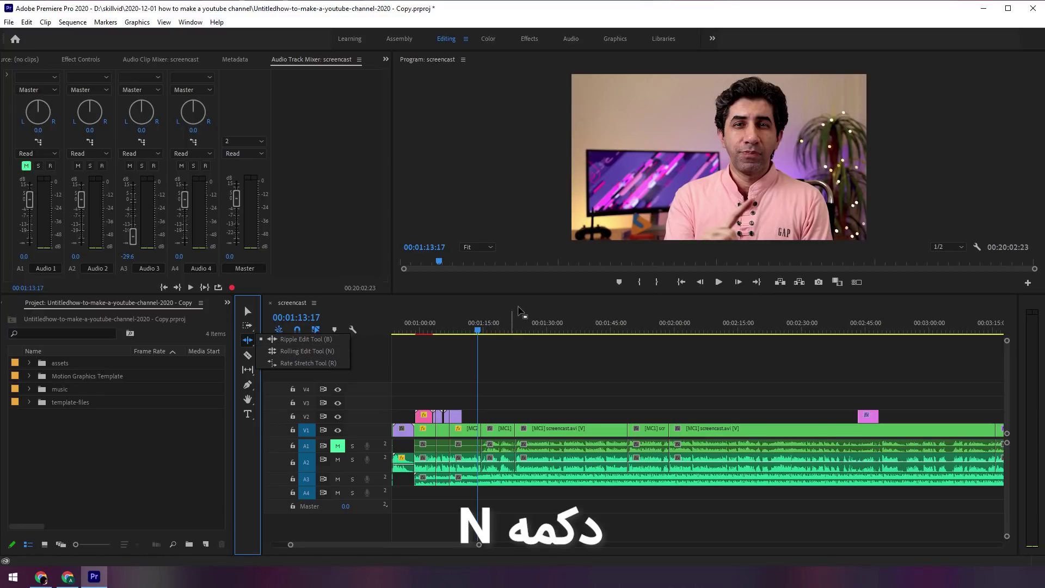
pyautogui.press('n')
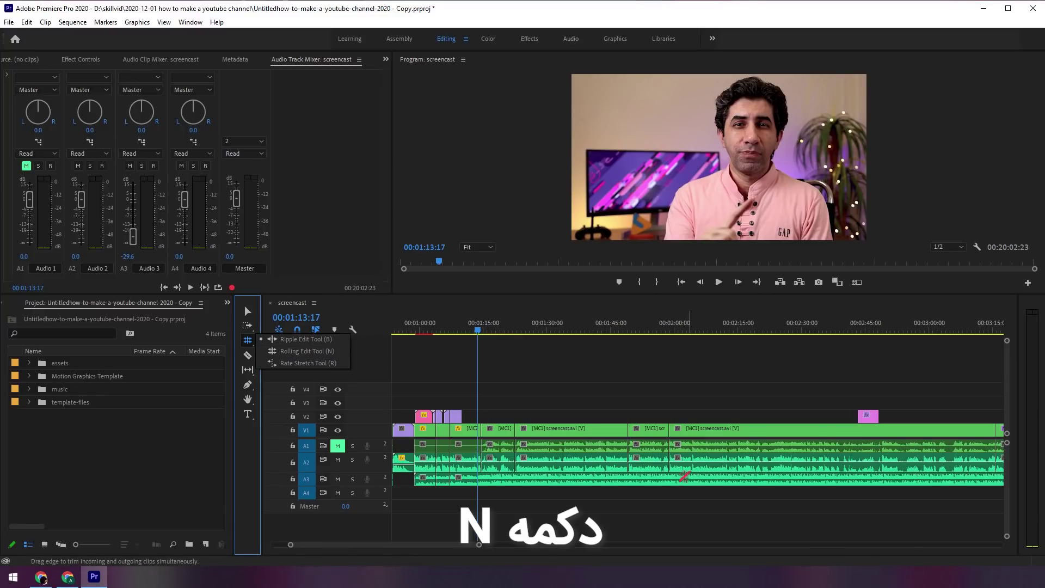
pyautogui.click(483, 430)
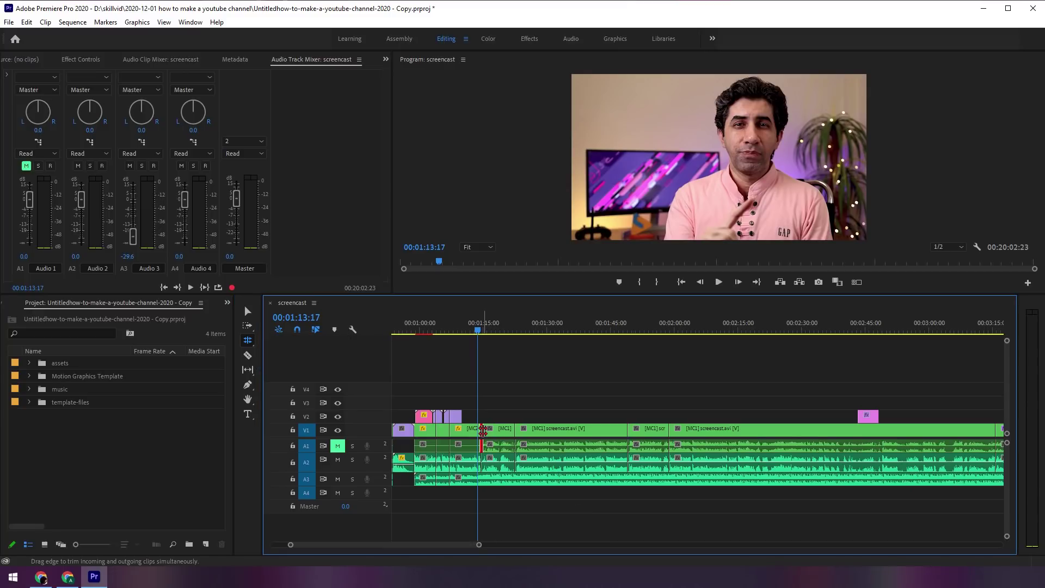
pyautogui.moveTo(483, 430)
pyautogui.mouseDown()
pyautogui.moveTo(473, 430)
pyautogui.moveTo(488, 430)
pyautogui.mouseUp()
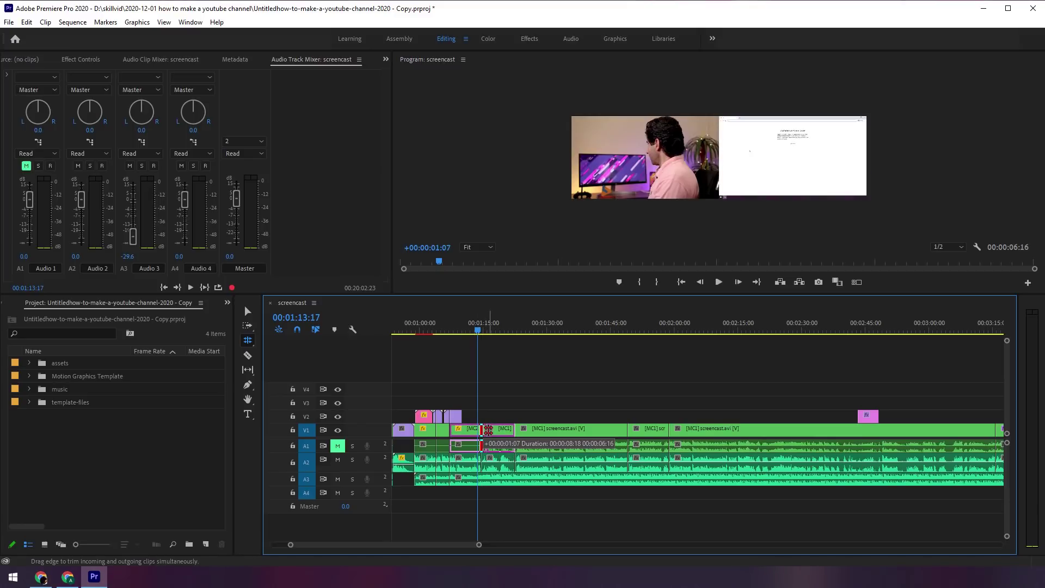
pyautogui.moveTo(486, 430); pyautogui.dragTo(488, 430)
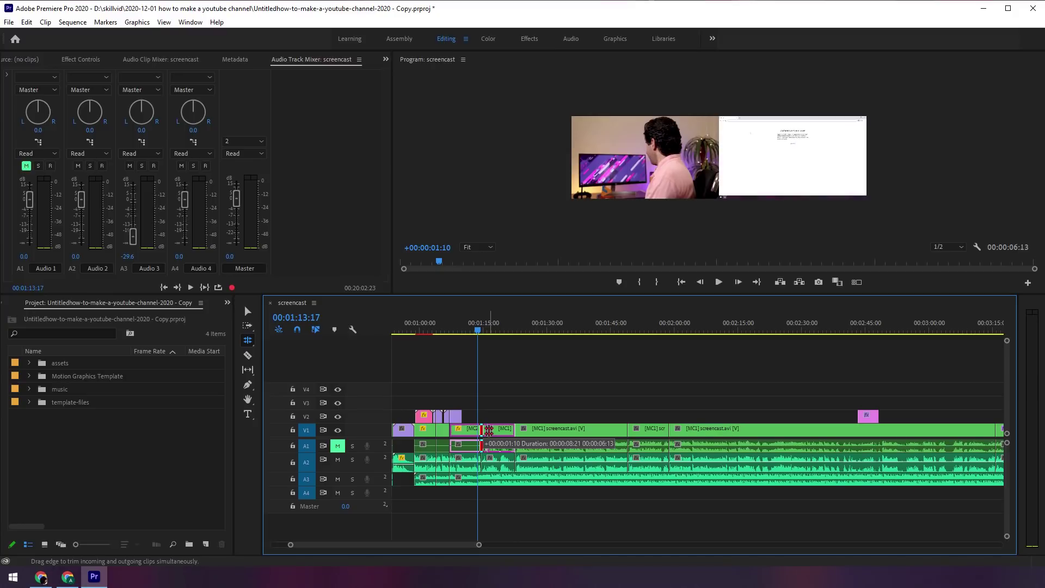
pyautogui.moveTo(489, 430); pyautogui.dragTo(486, 430)
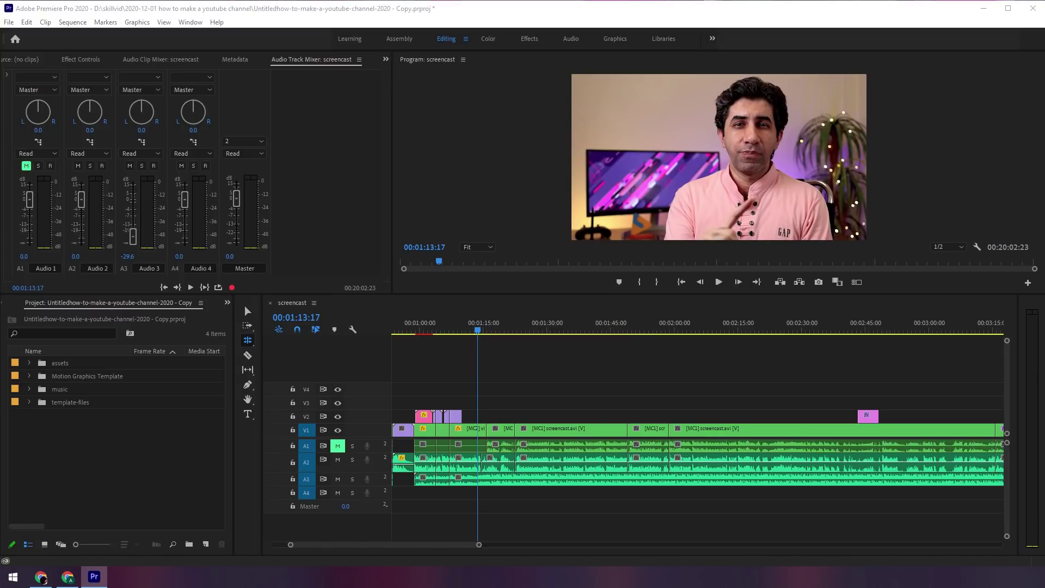
# - Return to the Selection tool, select the short multicam clip, and undo the accidental change
pyautogui.click(246, 312)
pyautogui.click(648, 428)
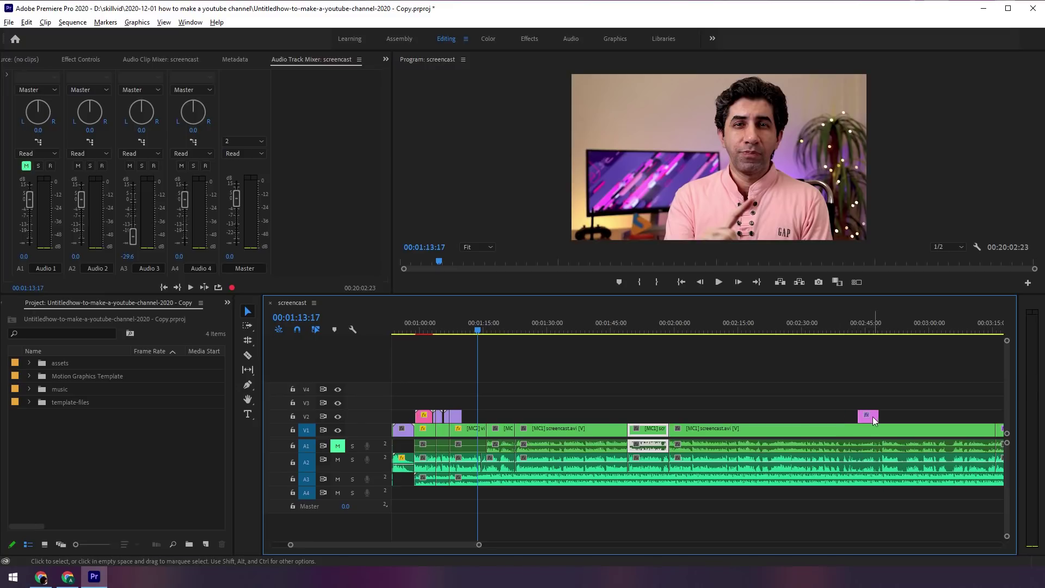
pyautogui.click(701, 401)
pyautogui.moveTo(454, 544); pyautogui.dragTo(471, 545)
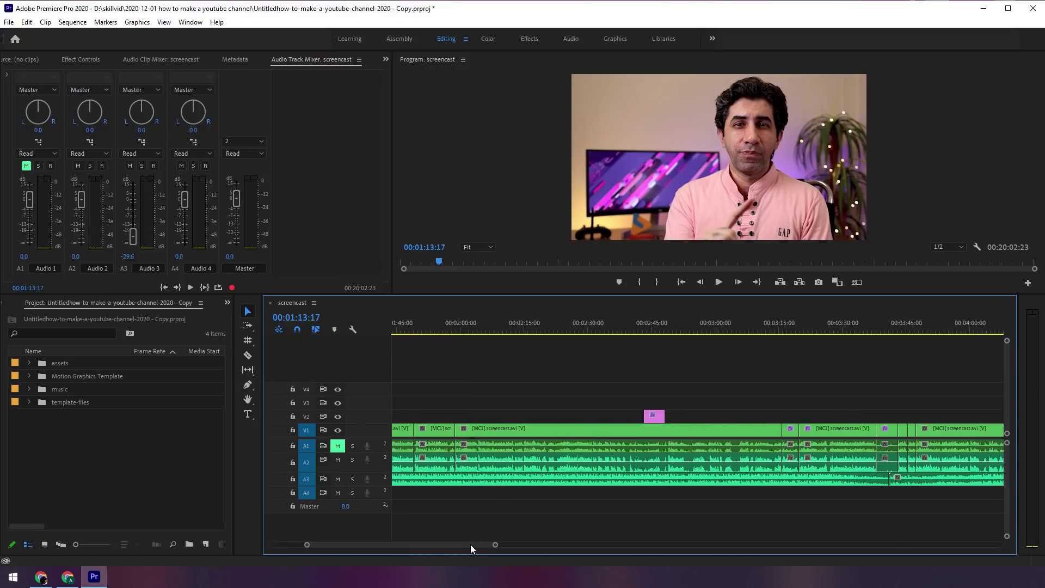
pyautogui.click(429, 428)
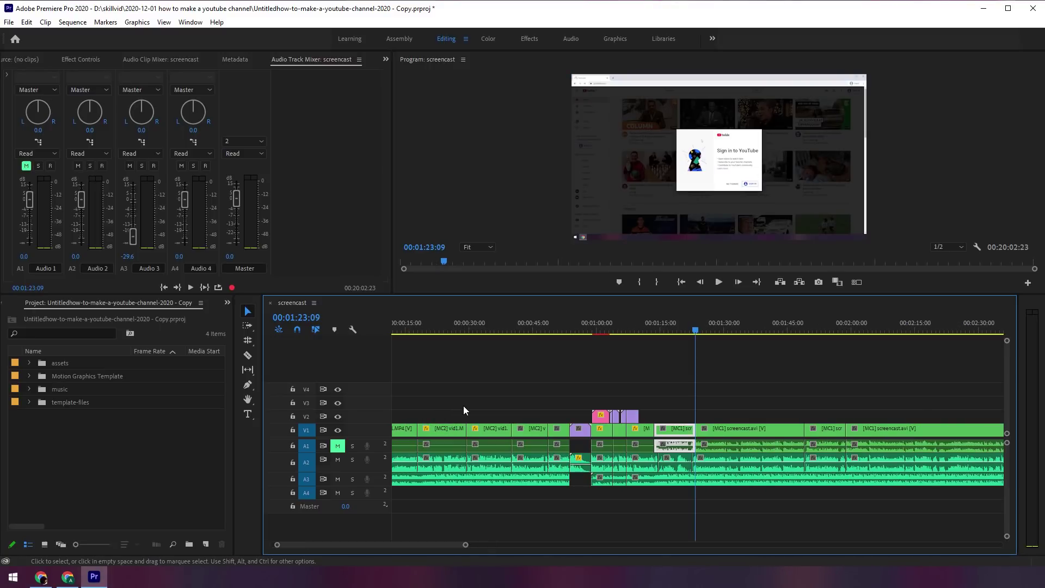
pyautogui.hotkey('ctrl', 'z')
# - Alt-drag a copy of the pink V2 graphic to about 3:50, deleting the stray extra copy
pyautogui.click(634, 417)
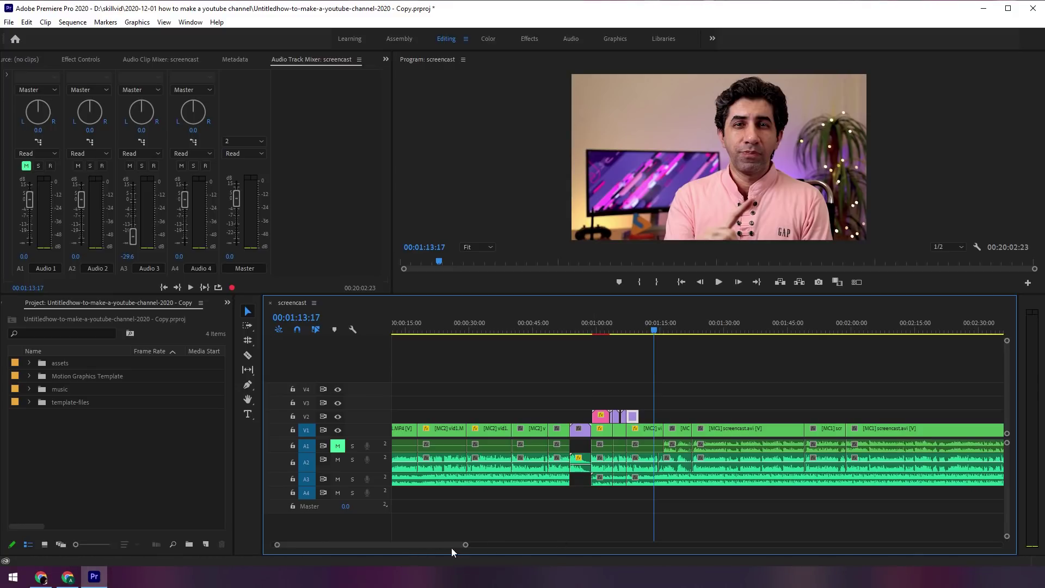
pyautogui.scroll(-5, 458, 543)
pyautogui.click(444, 417)
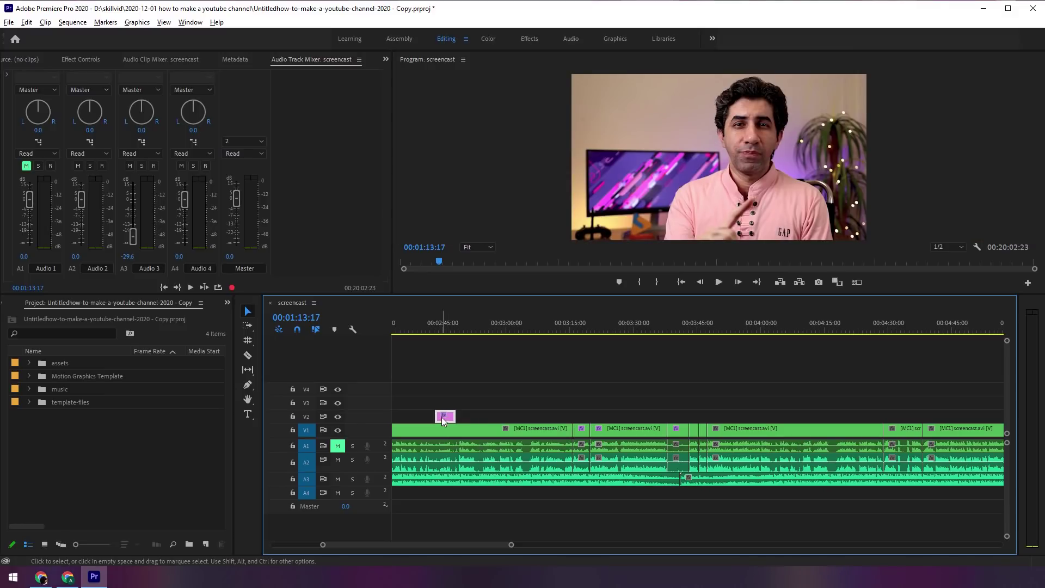
pyautogui.moveTo(442, 417); pyautogui.dragTo(612, 417)
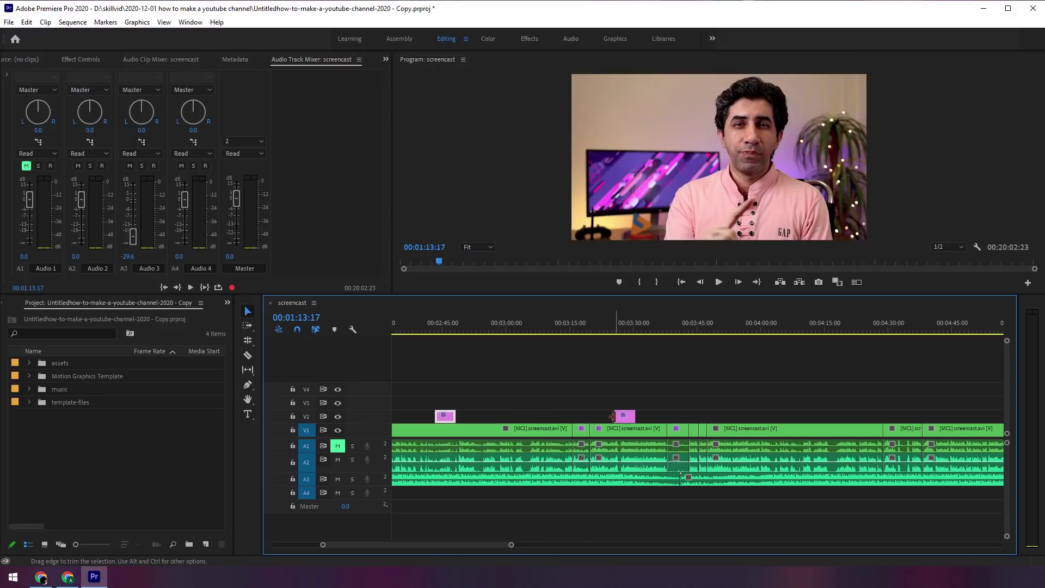
pyautogui.click(443, 330)
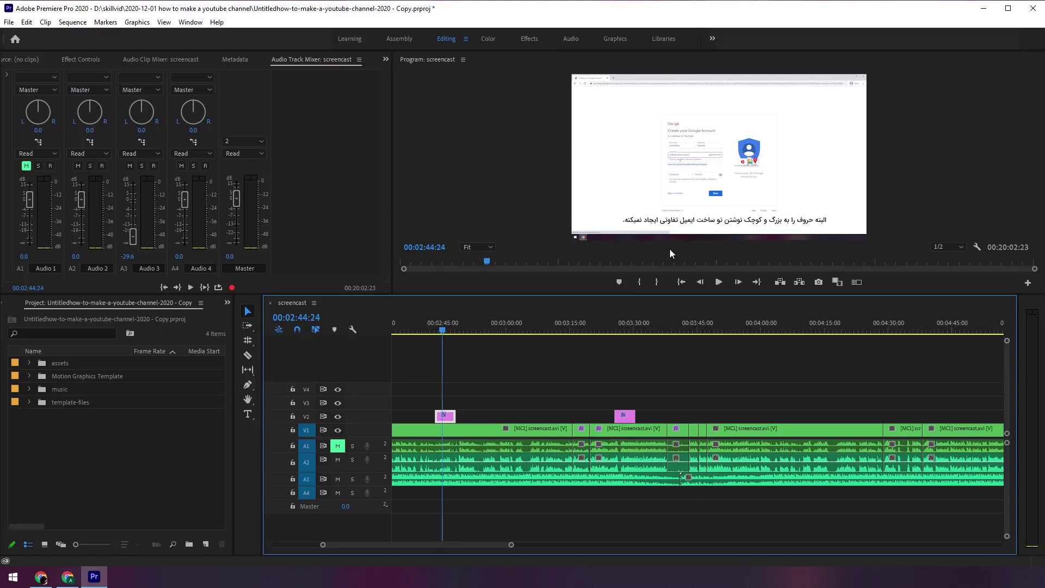
pyautogui.click(628, 418)
pyautogui.press('Delete')
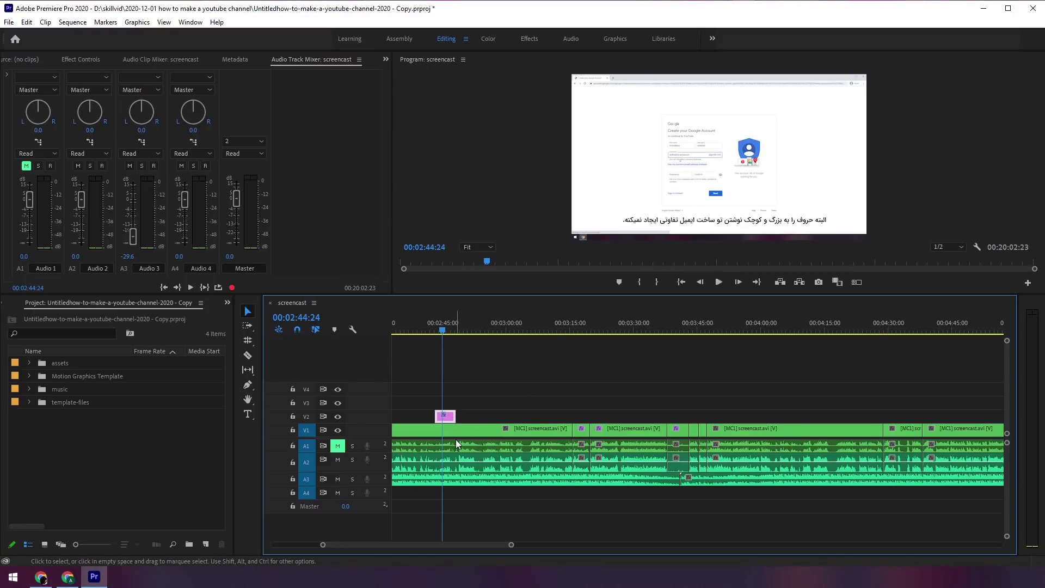
pyautogui.moveTo(450, 418); pyautogui.dragTo(727, 431)
pyautogui.click(719, 327)
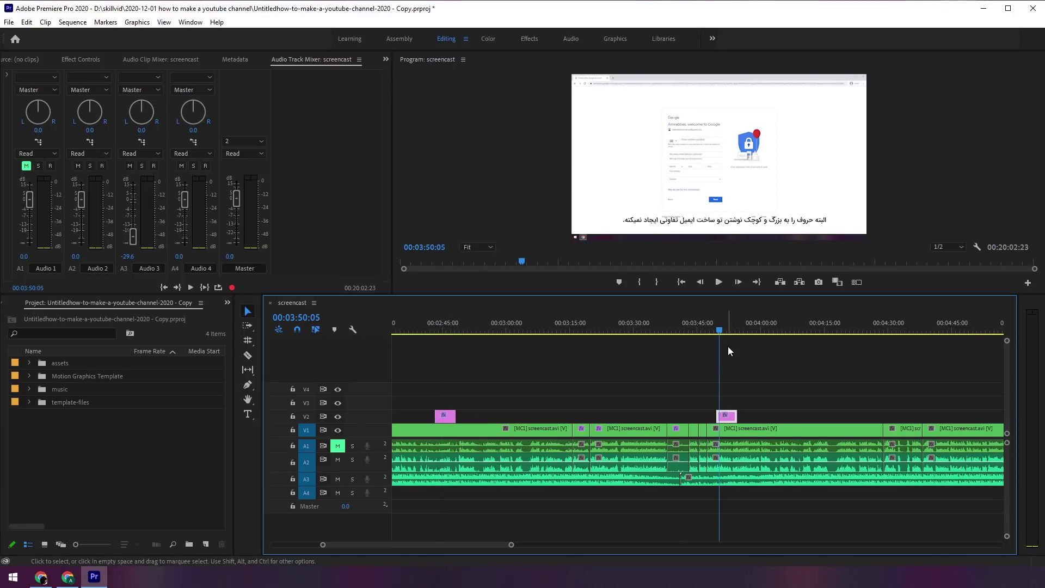
pyautogui.doubleClick(715, 222)
pyautogui.press('BackSpace')
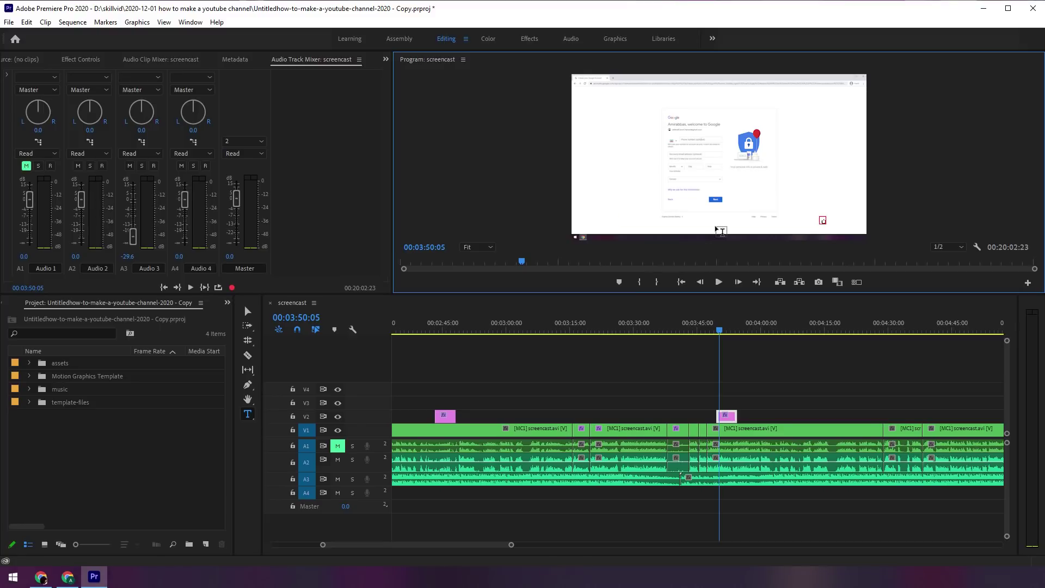
pyautogui.hotkey('ctrl', 'a')
pyautogui.write('مينو')
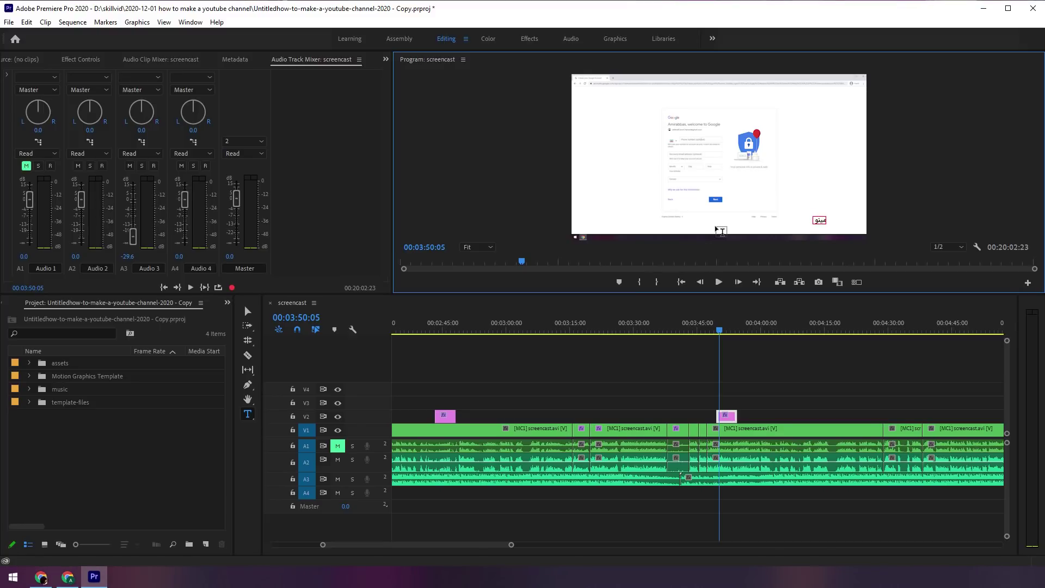
pyautogui.click(661, 373)
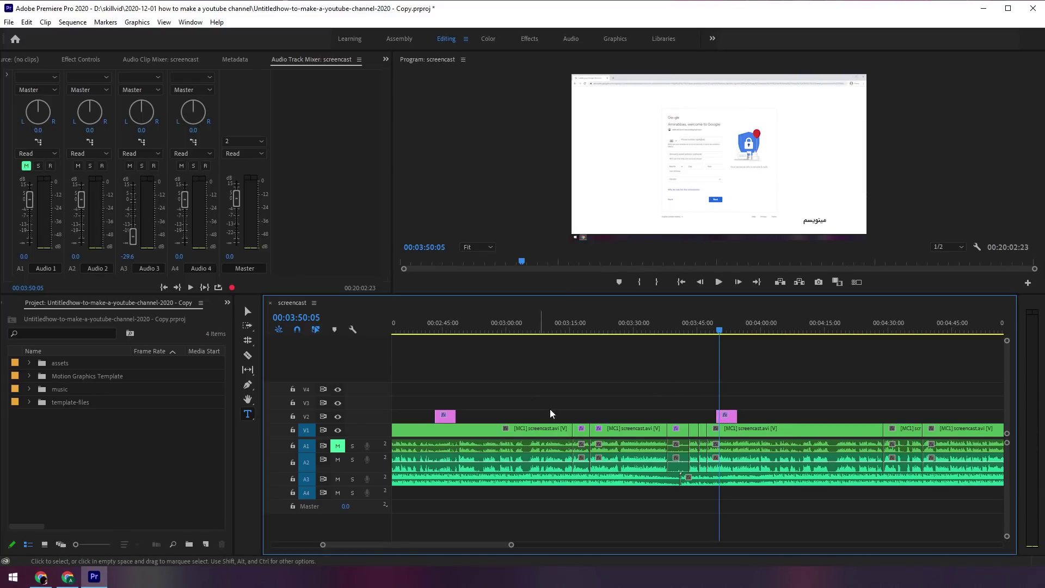
pyautogui.click(616, 430)
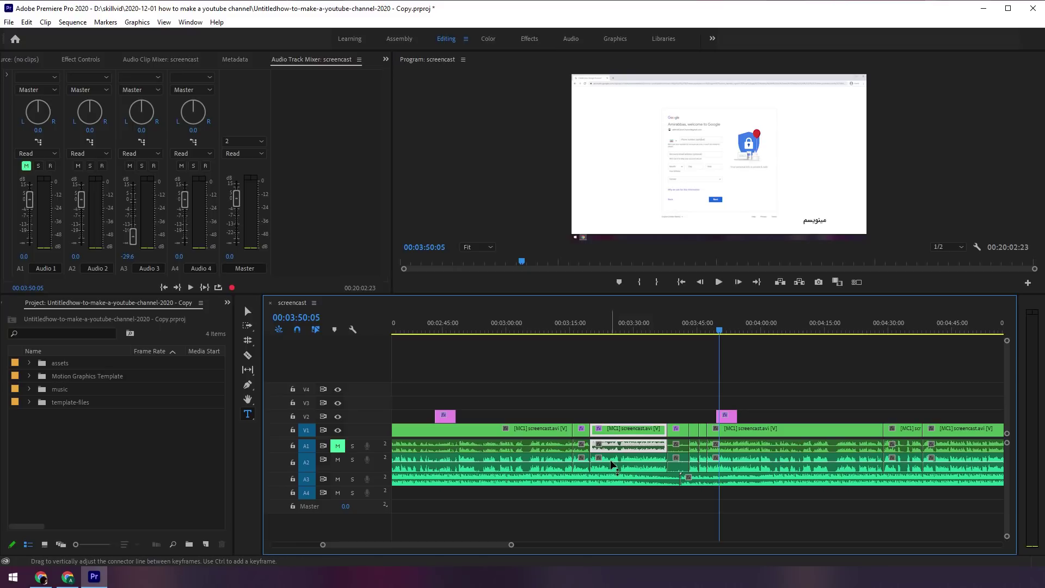
pyautogui.click(623, 380)
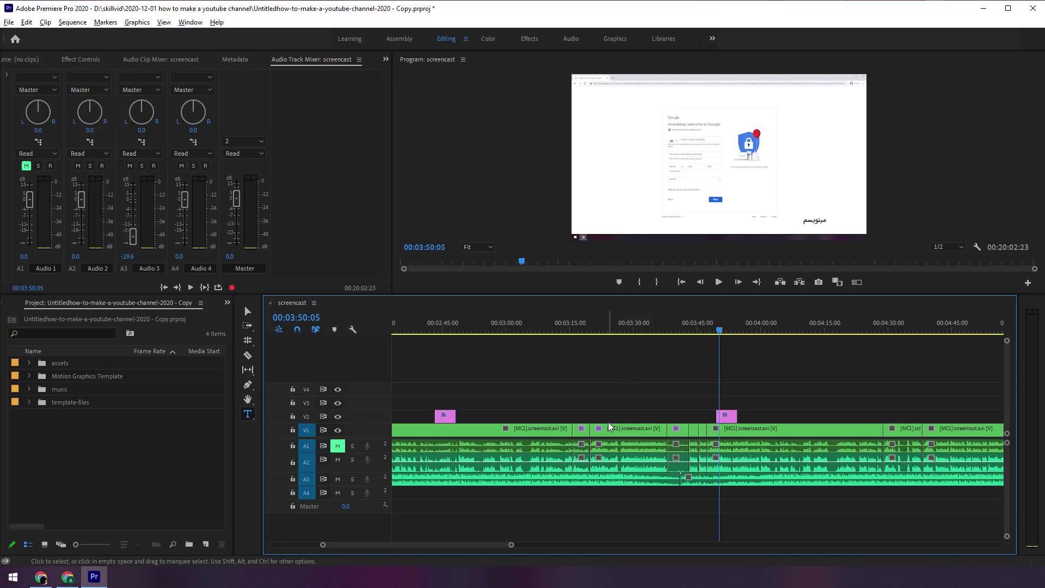
pyautogui.click(616, 436)
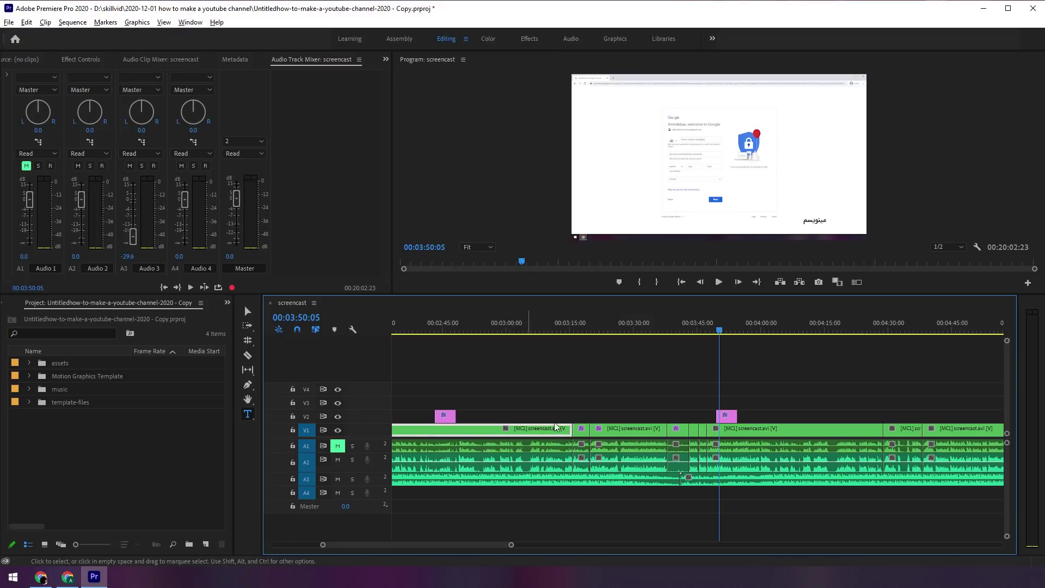
pyautogui.click(616, 435)
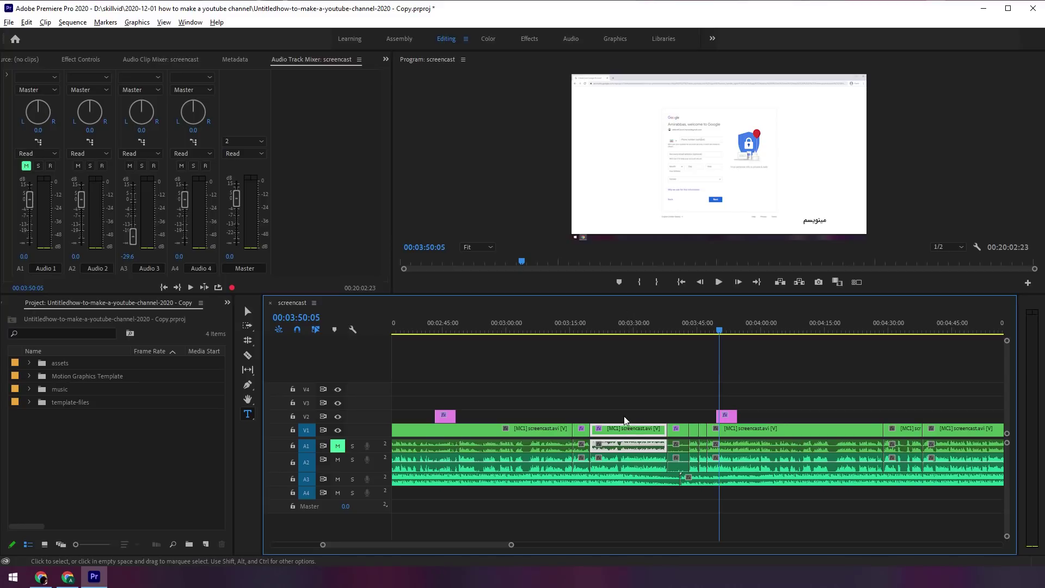
# - Nudge the clip's video up and down tracks with Alt+Up/Down, creating an empty V5 track
pyautogui.keyDown('alt'); pyautogui.click(626, 428); pyautogui.keyUp('alt')
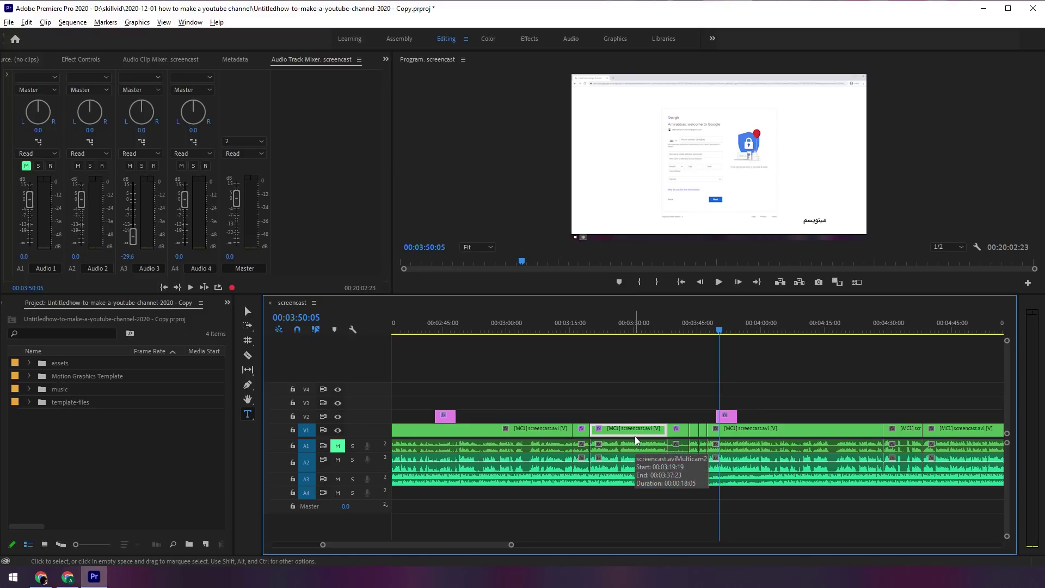
pyautogui.hotkey('alt', 'Up')
pyautogui.hotkey('alt', 'Up')
pyautogui.hotkey('alt', 'Up')
pyautogui.hotkey('alt', 'Down')
pyautogui.hotkey('alt', 'Down')
pyautogui.hotkey('alt', 'Up')
pyautogui.hotkey('alt', 'Up')
pyautogui.hotkey('alt', 'Up')
pyautogui.hotkey('alt', 'Down')
pyautogui.hotkey('alt', 'Down')
pyautogui.hotkey('alt', 'Down')
pyautogui.hotkey('alt', 'Up')
pyautogui.hotkey('alt', 'Up')
pyautogui.hotkey('alt', 'Up')
pyautogui.hotkey('alt', 'Down')
pyautogui.hotkey('alt', 'Down')
pyautogui.hotkey('alt', 'Down')
pyautogui.hotkey('alt', 'Down')
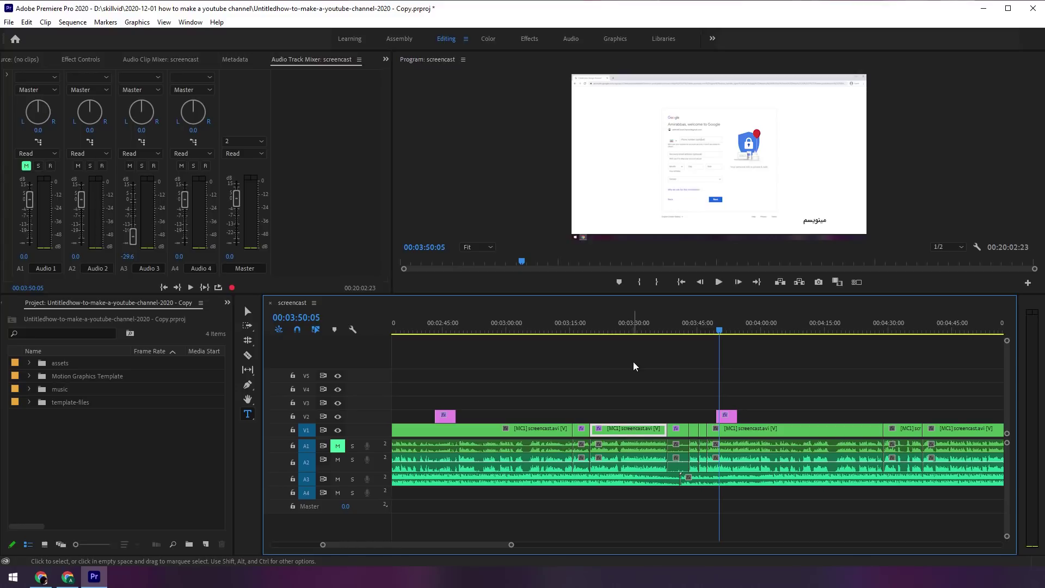
# - Scroll to 4:00 and select the short clip near 4:30 and the long screencast clip after it
pyautogui.moveTo(450, 551); pyautogui.dragTo(476, 549)
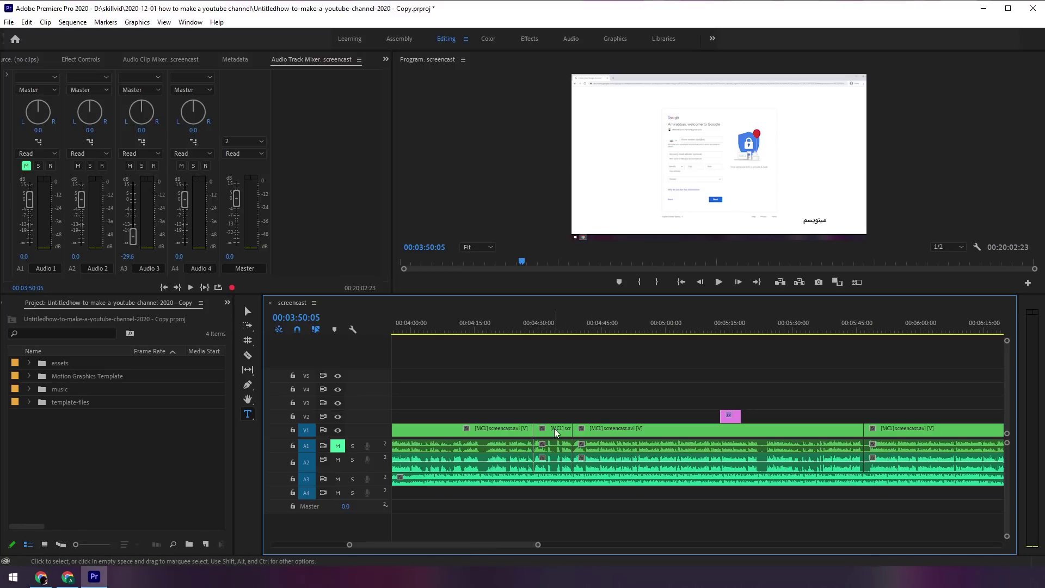
pyautogui.click(542, 460)
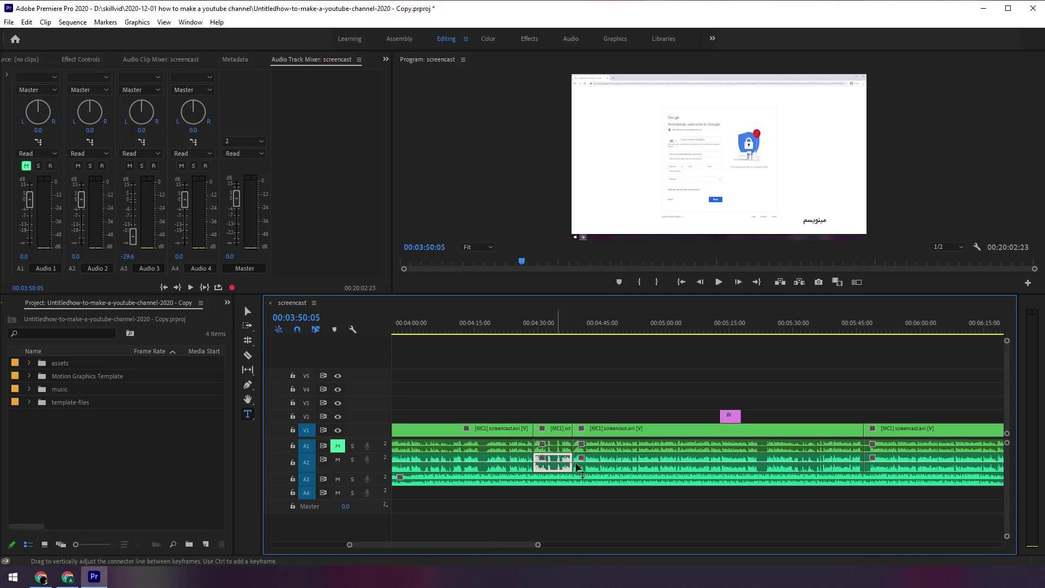
pyautogui.moveTo(616, 399); pyautogui.dragTo(641, 463)
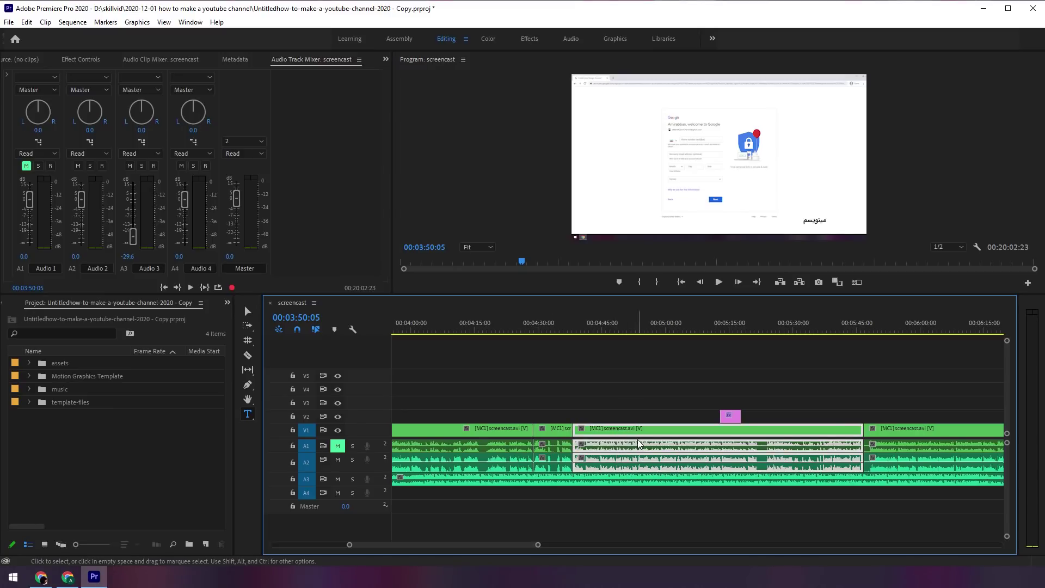
pyautogui.click(247, 355)
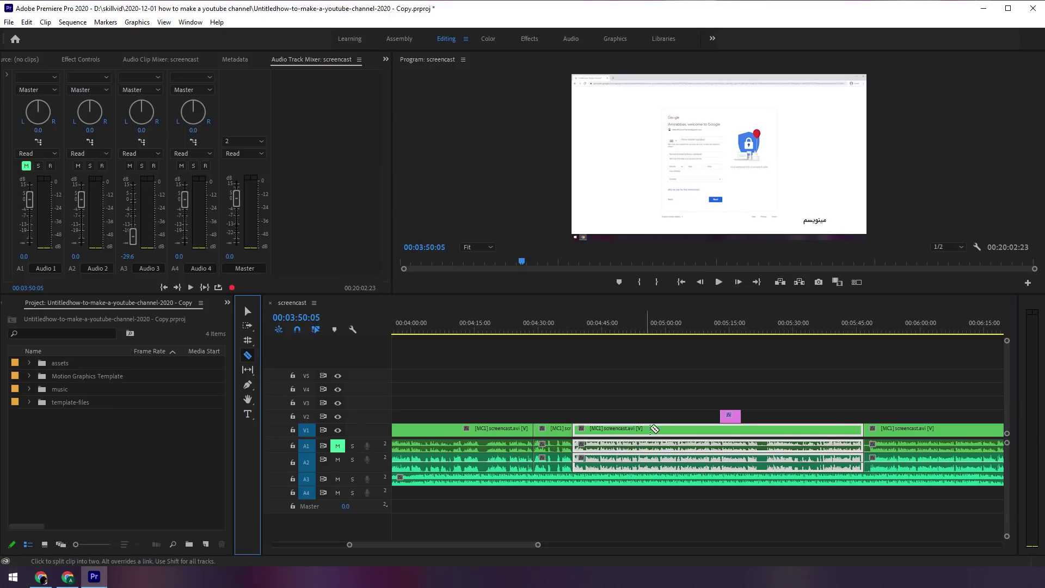
# - Razor-cut the long clip at about 00:04:48 and select the short clip near 00:04:30
pyautogui.click(651, 429)
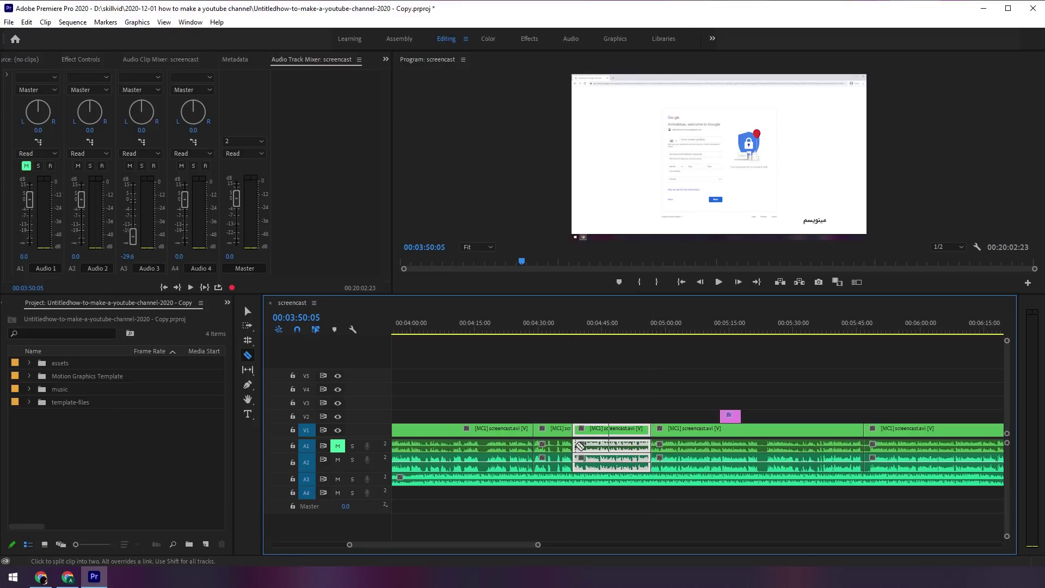
pyautogui.press('v')
pyautogui.click(556, 432)
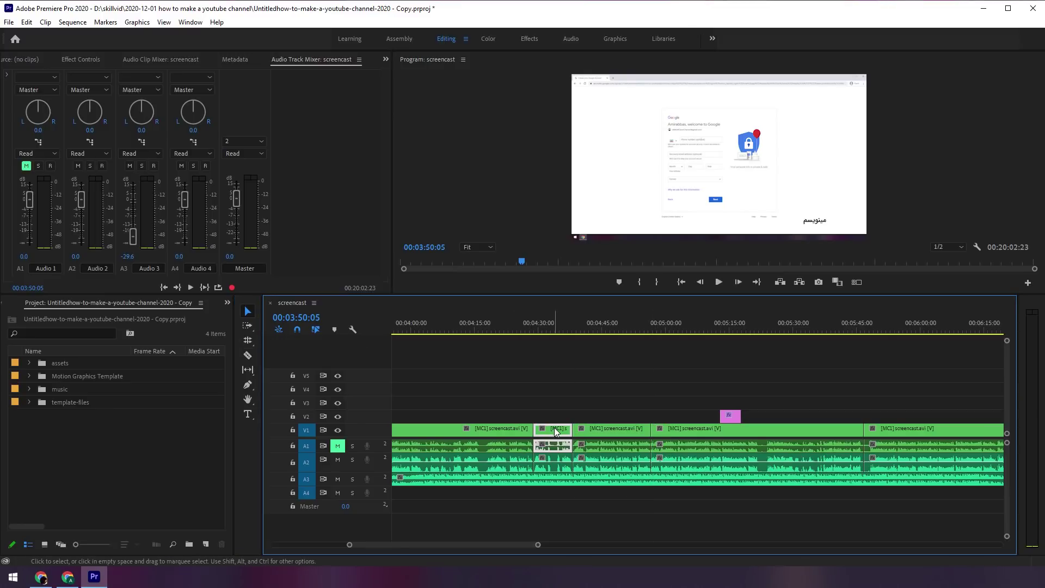
pyautogui.moveTo(551, 390); pyautogui.dragTo(561, 467)
pyautogui.moveTo(608, 395); pyautogui.dragTo(632, 465)
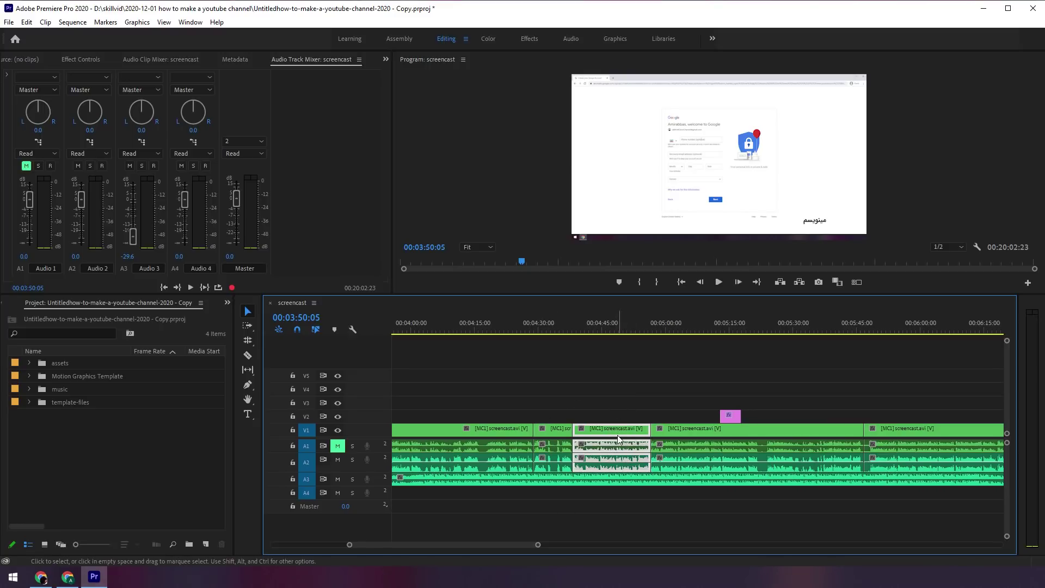
pyautogui.moveTo(540, 387); pyautogui.dragTo(556, 470)
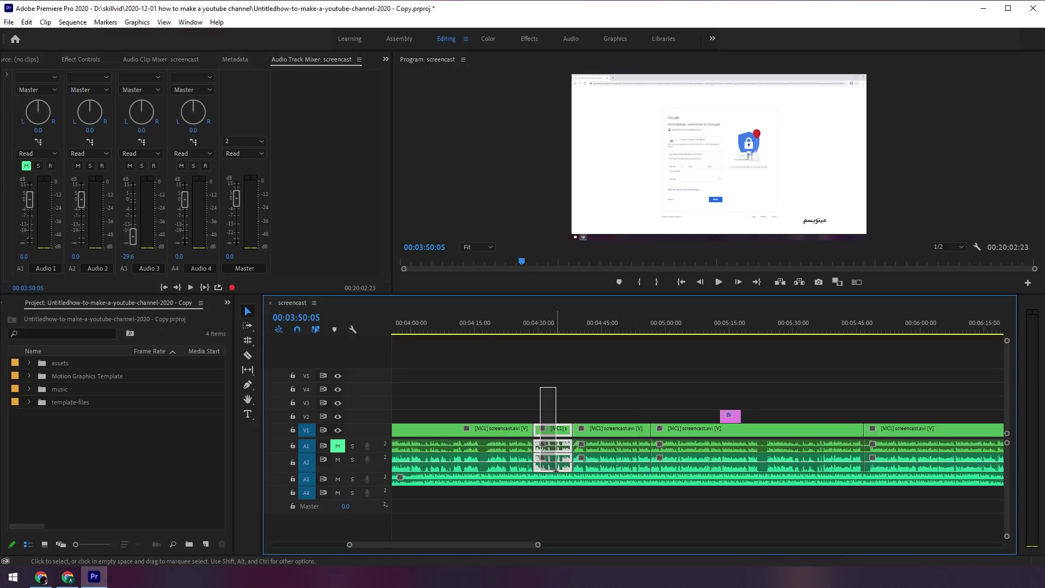
# - Park the short clip on V6, slide the cut piece left, and drop the short clip after it
pyautogui.moveTo(550, 425); pyautogui.dragTo(561, 351)
pyautogui.moveTo(556, 355); pyautogui.dragTo(555, 360)
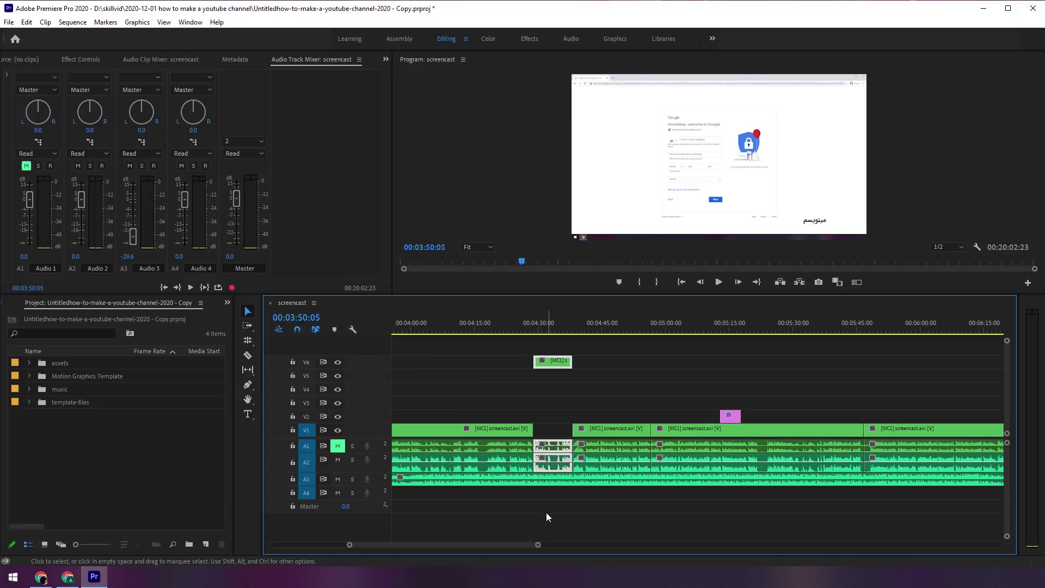
pyautogui.moveTo(596, 431); pyautogui.dragTo(560, 434)
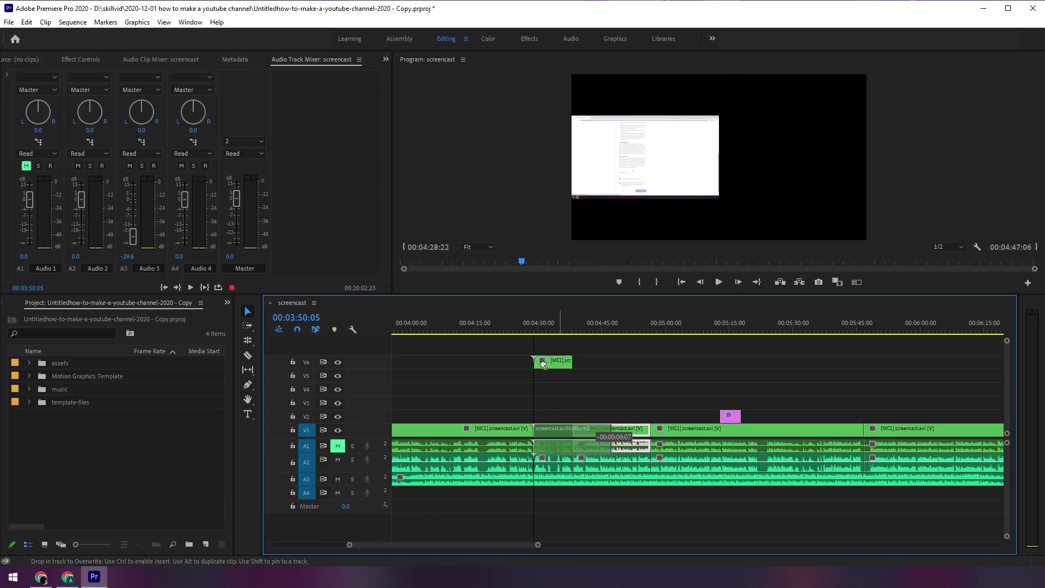
pyautogui.moveTo(631, 437); pyautogui.dragTo(631, 431)
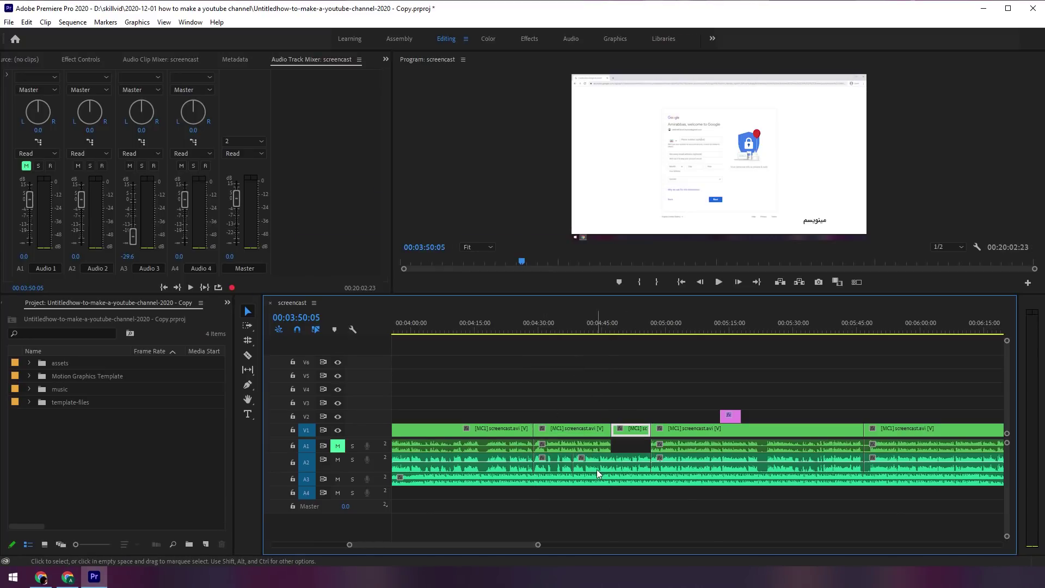
# - Undo the swap, try inserting the cut piece before the short clip, then undo that insert
pyautogui.hotkey('ctrl', 'z')
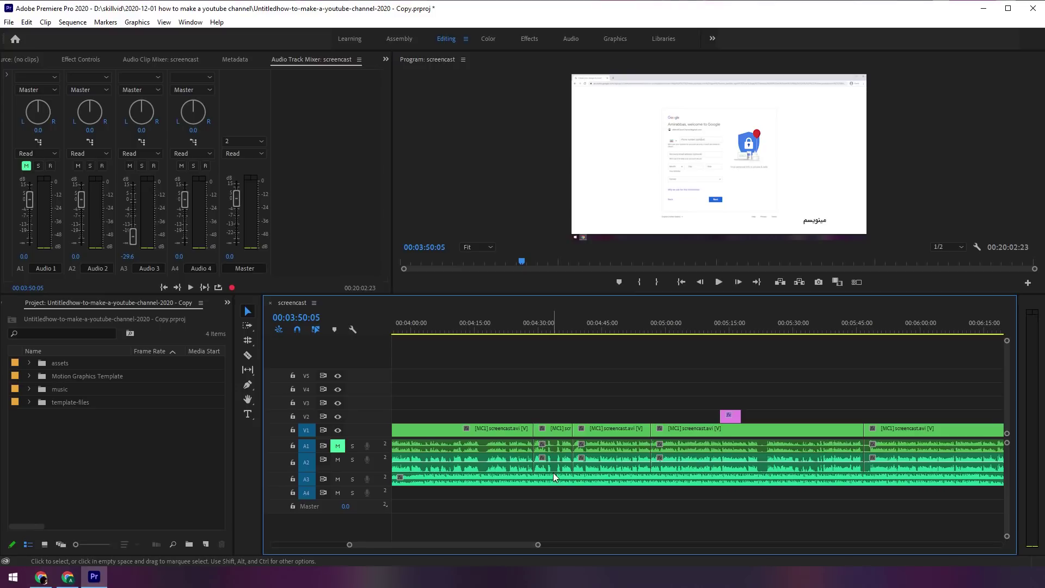
pyautogui.click(607, 428)
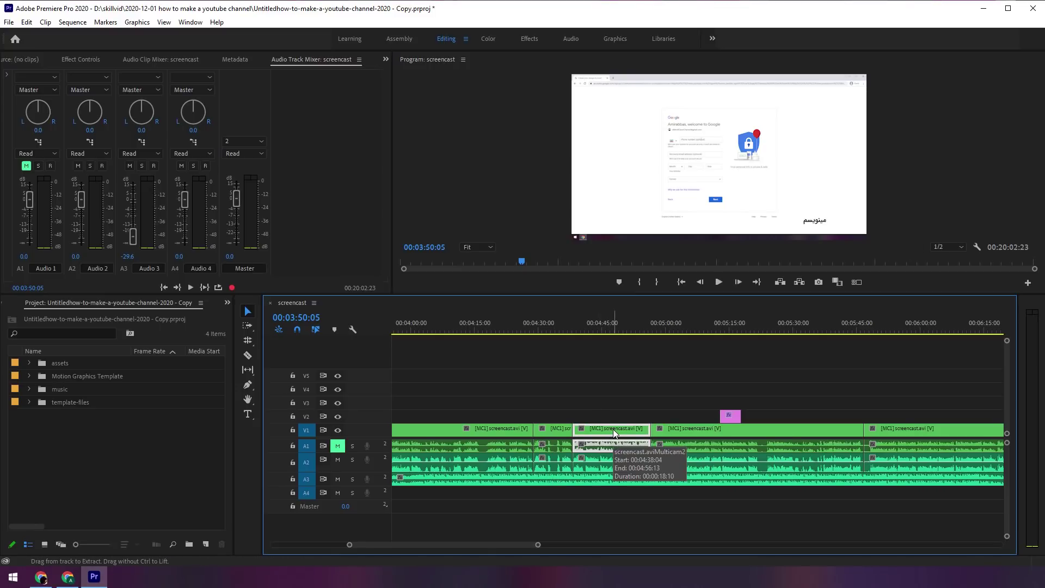
pyautogui.moveTo(617, 432); pyautogui.dragTo(581, 436)
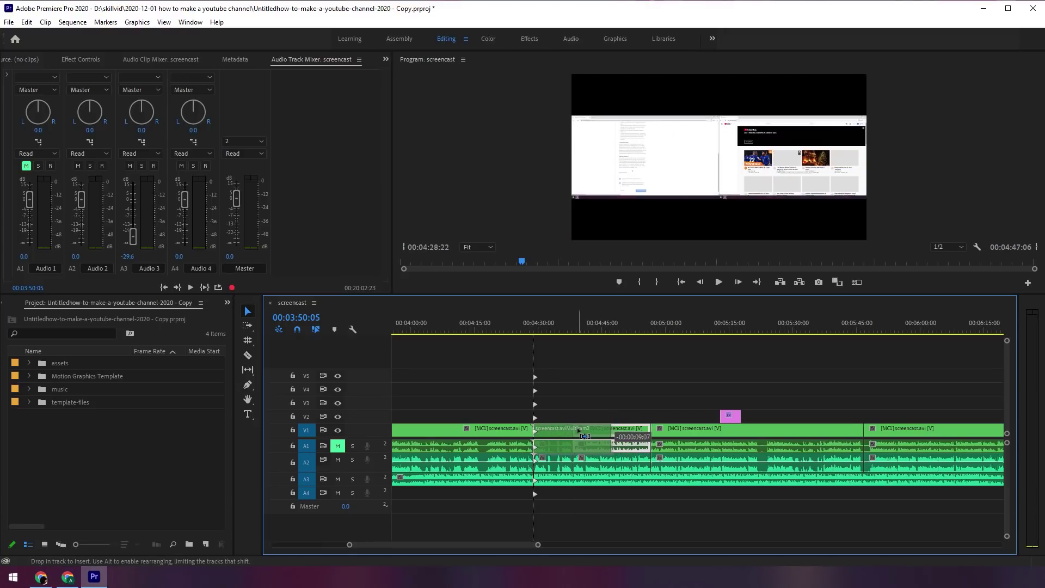
pyautogui.moveTo(579, 430); pyautogui.dragTo(580, 431)
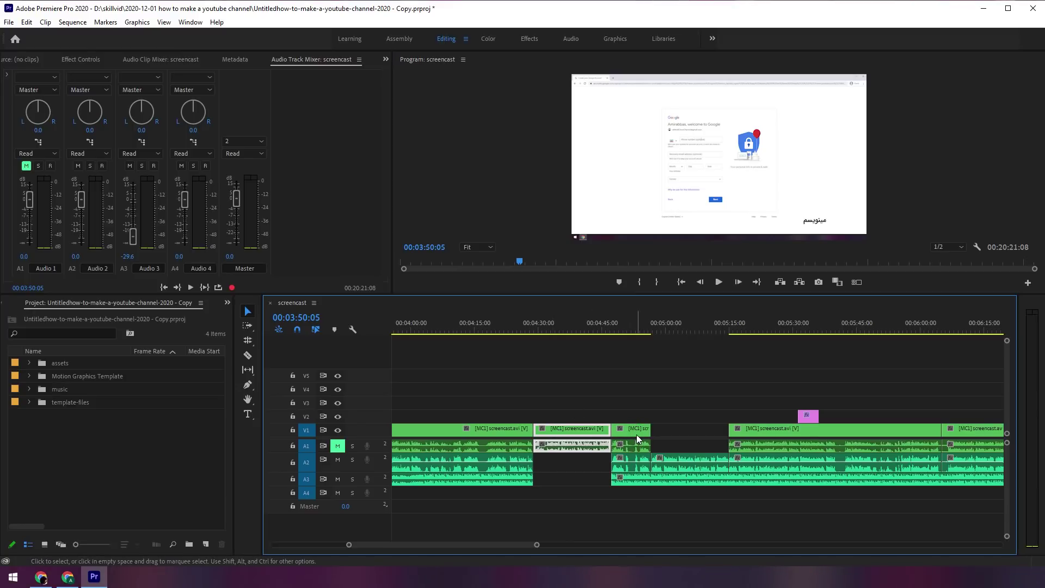
pyautogui.hotkey('ctrl', 'z')
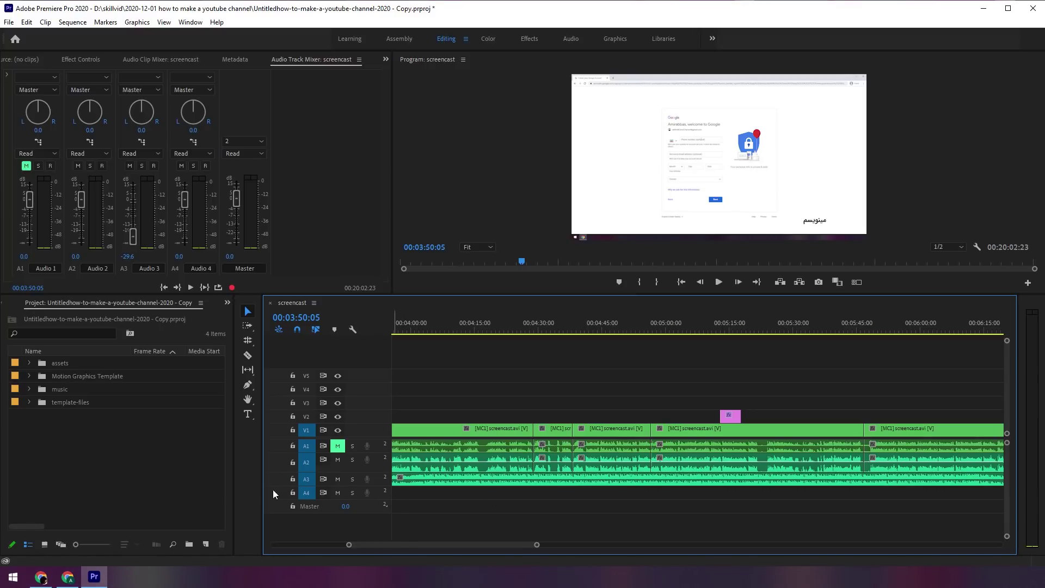
# - Lock audio track A3 and insert the cut piece at 00:04:30 ahead of the short clip
pyautogui.click(292, 479)
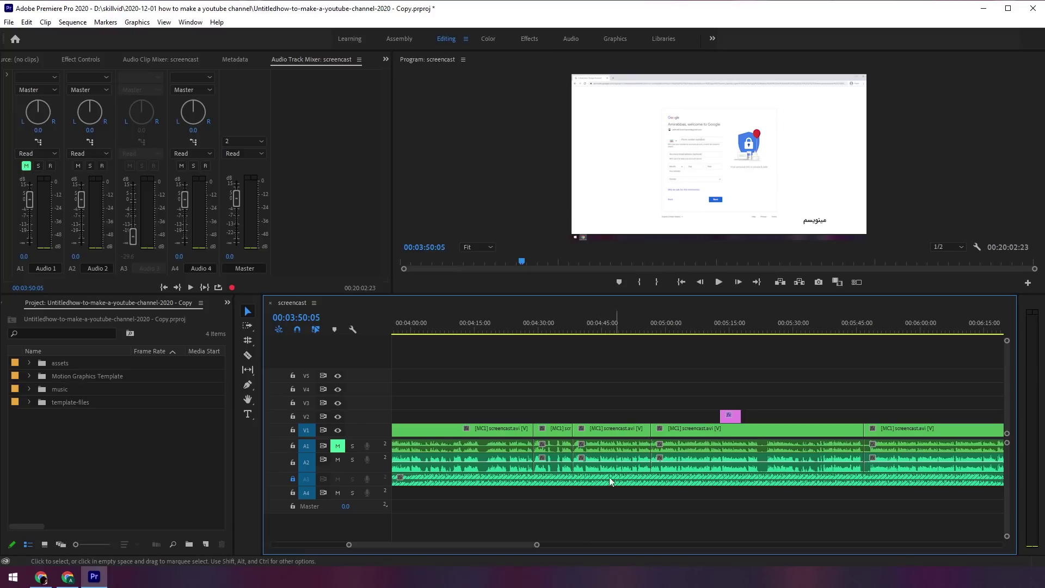
pyautogui.moveTo(594, 395); pyautogui.dragTo(606, 464)
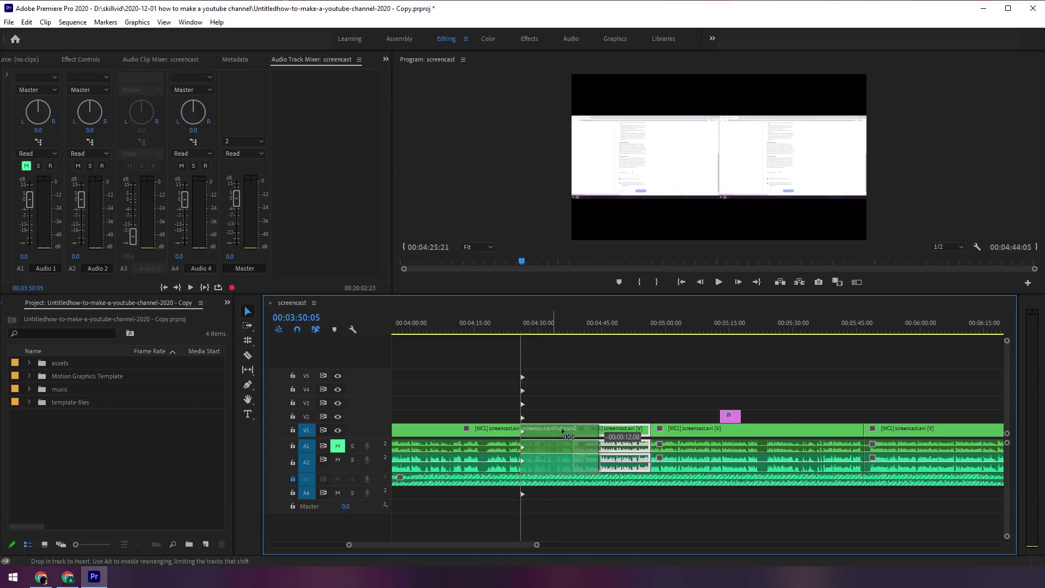
pyautogui.moveTo(585, 435); pyautogui.dragTo(545, 435)
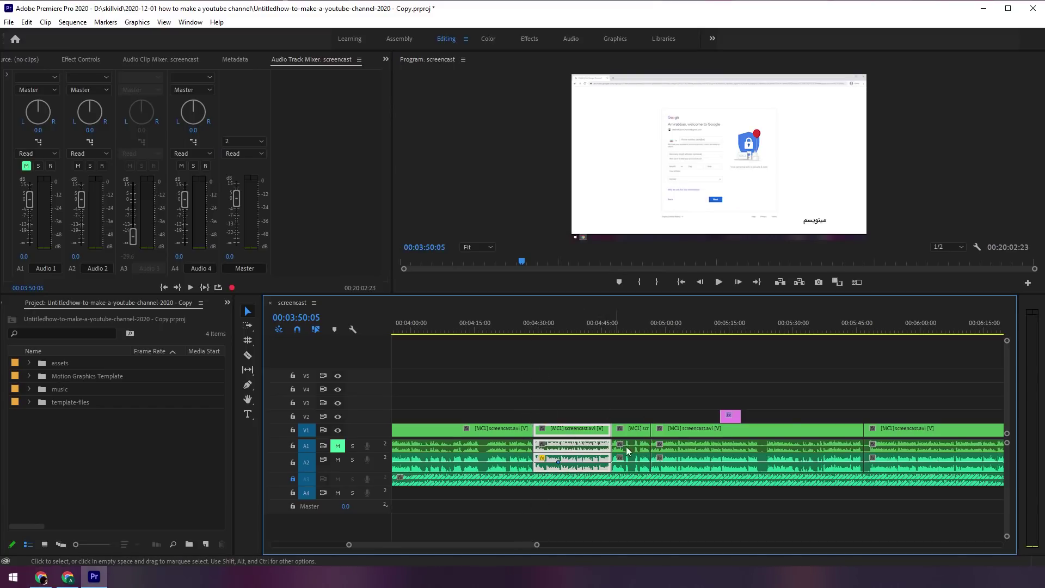